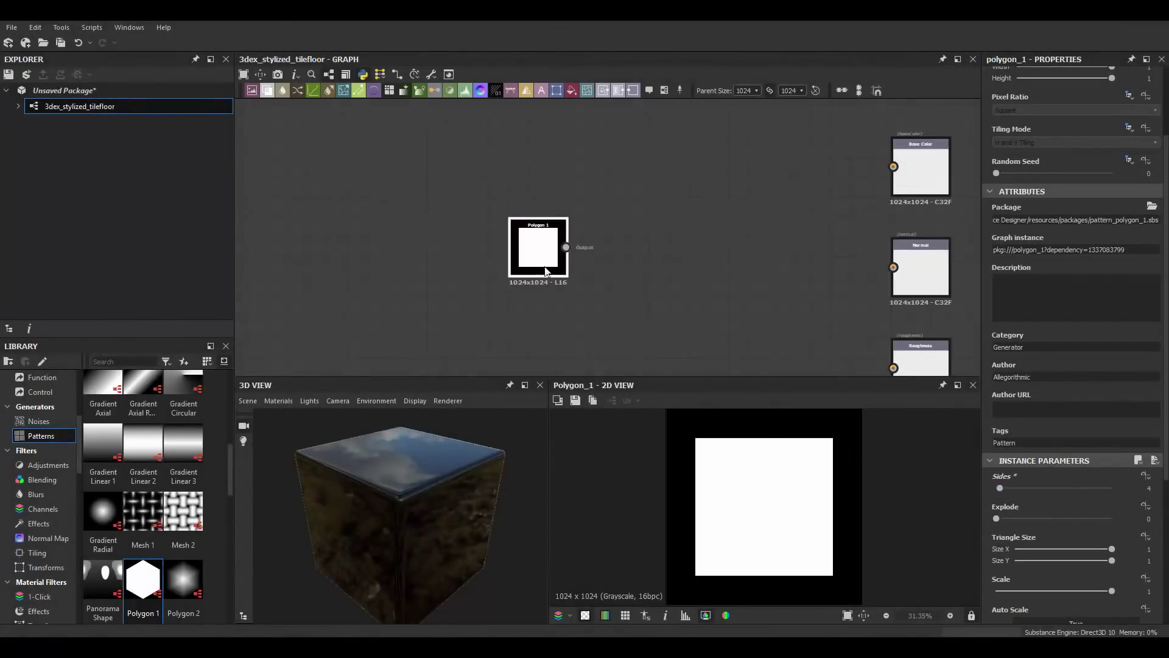
Offset a copy of the square sideways and mirror it on Y into four corner pieces.
{"action": "left_click_drag", "start_coordinate": [1057, 396], "coordinate": [1085, 395]}
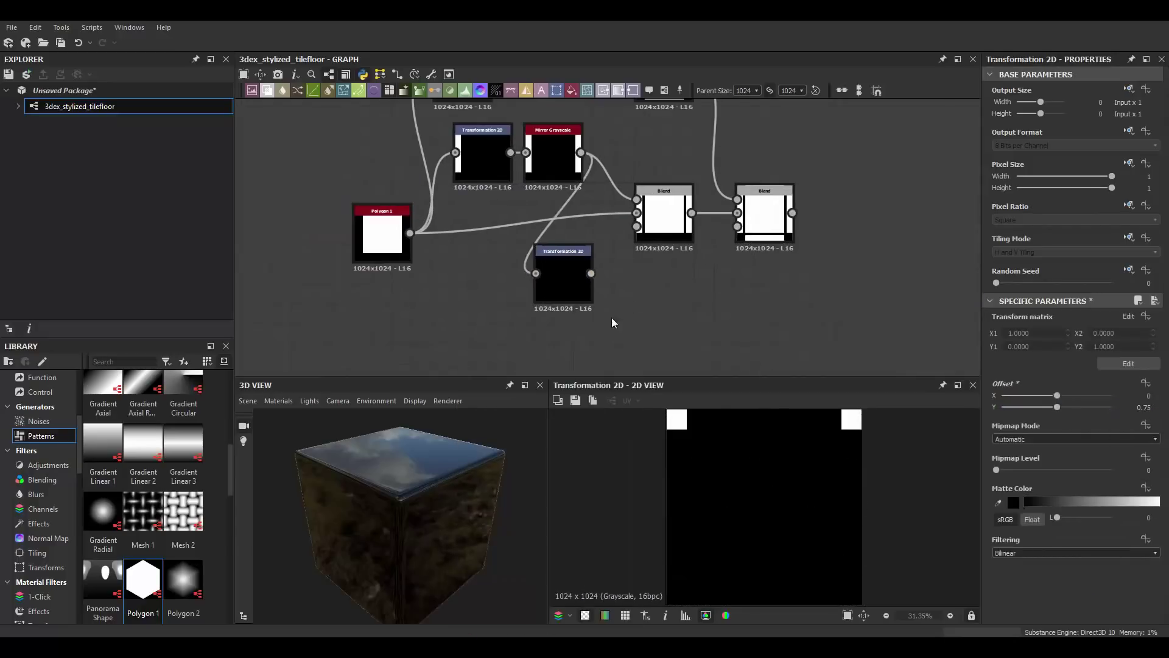
{"action": "left_click", "coordinate": [1045, 554]}
{"action": "scroll", "coordinate": [554, 336], "scroll_direction": "down", "scroll_amount": 2}
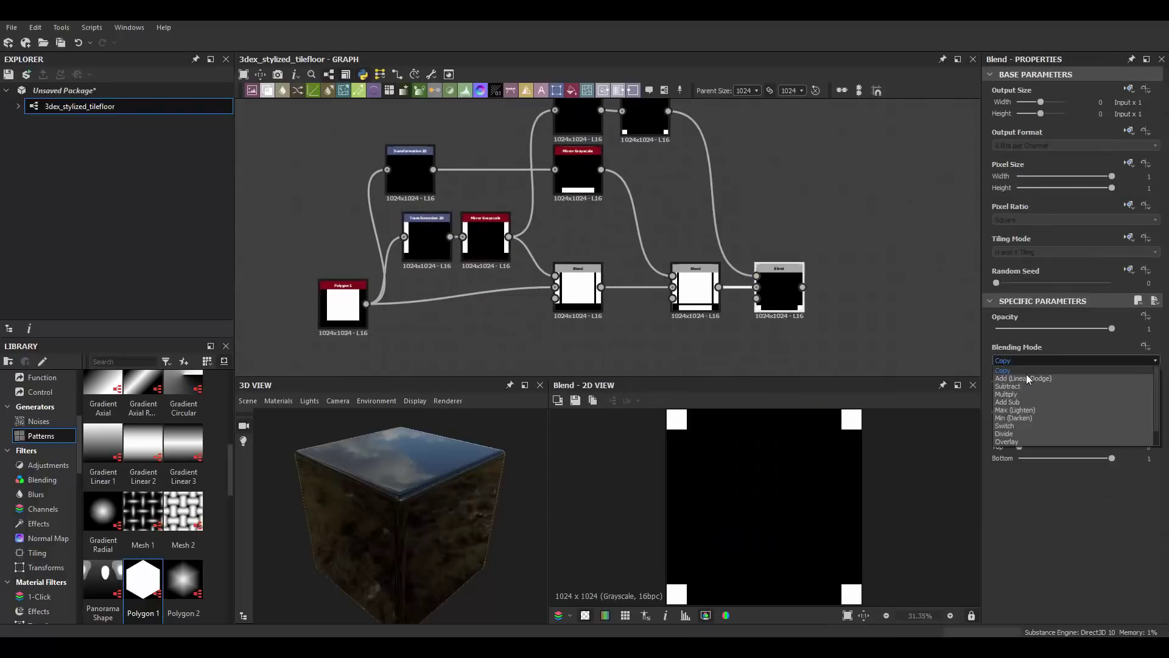
Set the Blend mode to Add (Linear Dodge) so the pieces combine.
{"action": "left_click", "coordinate": [1027, 378]}
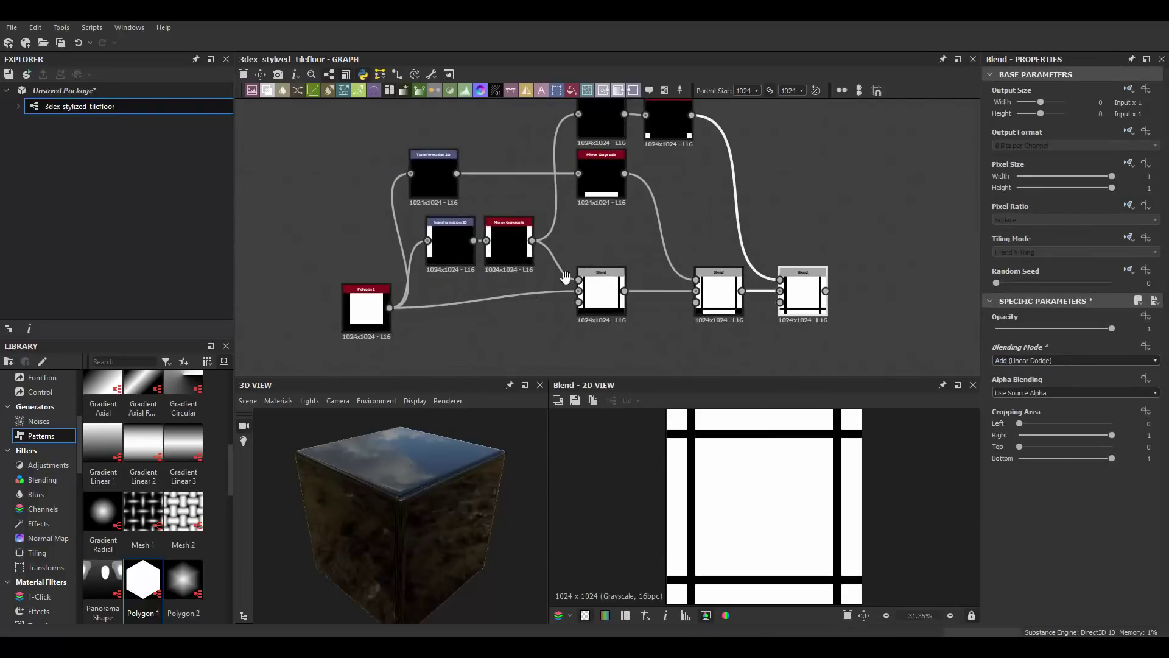
{"action": "middle_click_drag", "start_coordinate": [565, 277], "coordinate": [547, 288]}
{"action": "middle_click_drag", "start_coordinate": [611, 260], "coordinate": [614, 279]}
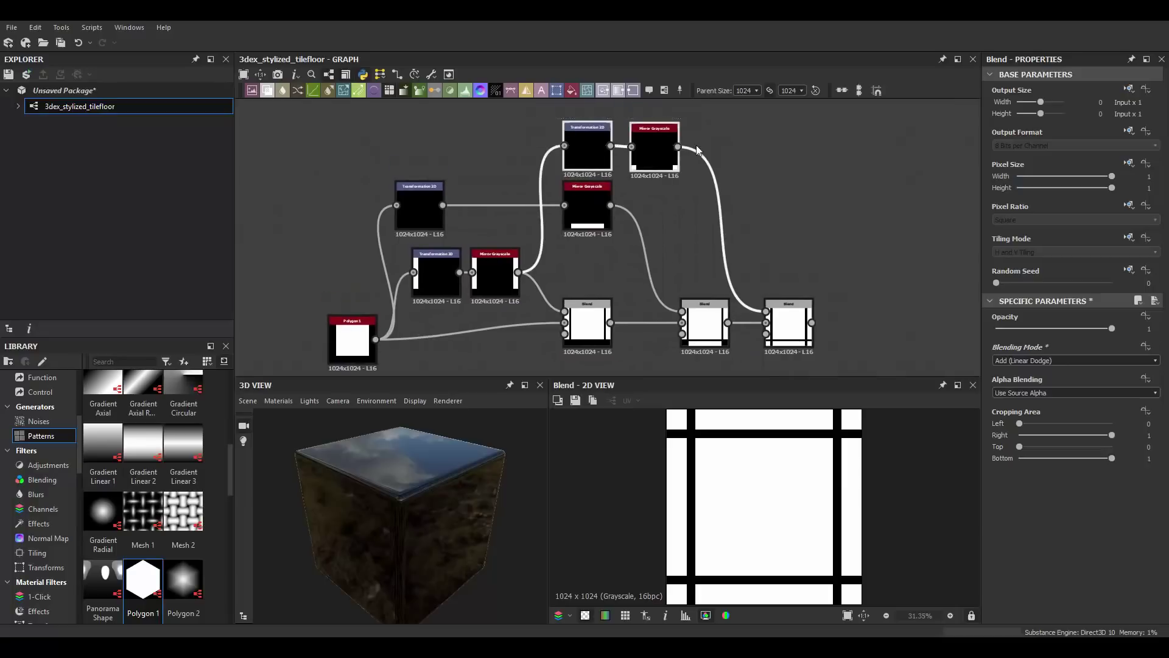
{"action": "scroll", "coordinate": [698, 150], "scroll_direction": "up", "scroll_amount": 2}
{"action": "scroll", "coordinate": [805, 241], "scroll_direction": "up", "scroll_amount": 2}
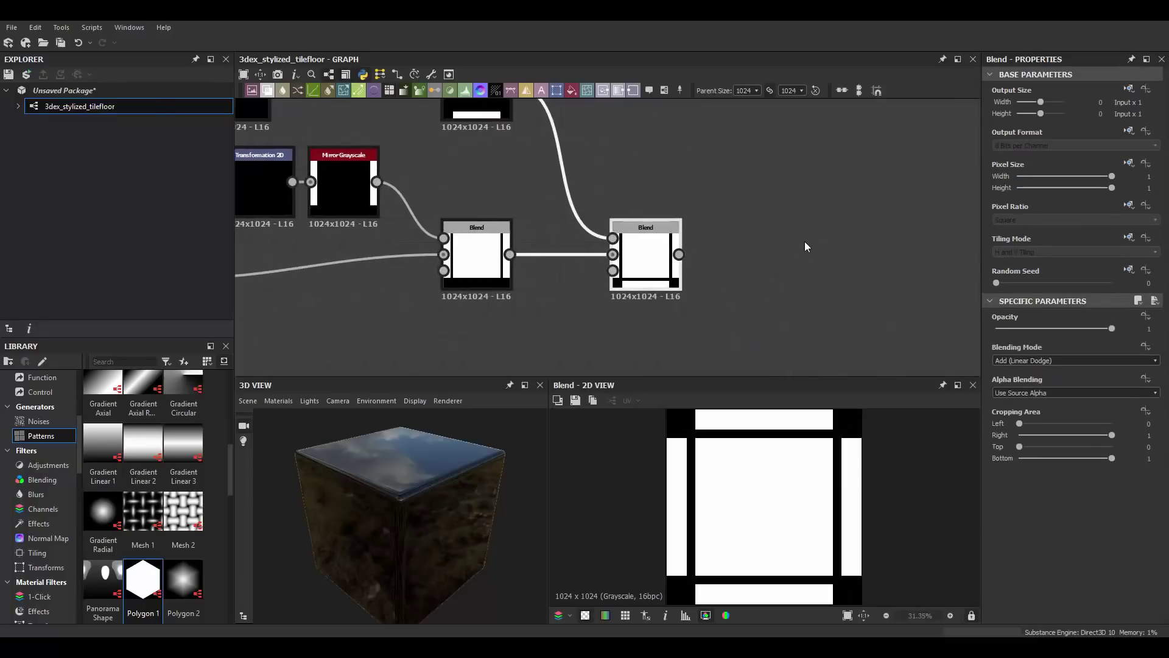
Add a Bevel node after the last Blend.
{"action": "key", "text": "space"}
{"action": "left_click", "coordinate": [701, 277]}
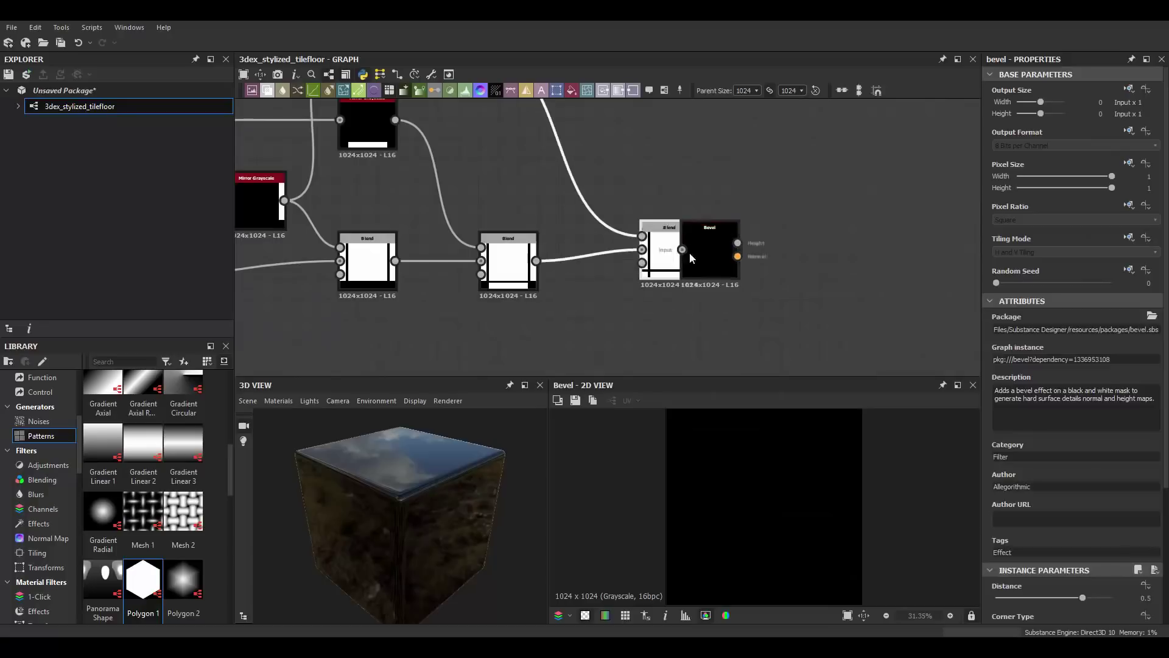
{"action": "left_click_drag", "start_coordinate": [691, 259], "coordinate": [734, 261]}
{"action": "scroll", "coordinate": [761, 268], "scroll_direction": "up", "scroll_amount": 3}
{"action": "scroll", "coordinate": [1075, 579], "scroll_direction": "down", "scroll_amount": 1}
Insert an Invert Grayscale node between the Blend and the Bevel.
{"action": "key", "text": "space"}
{"action": "type", "text": "invert"}
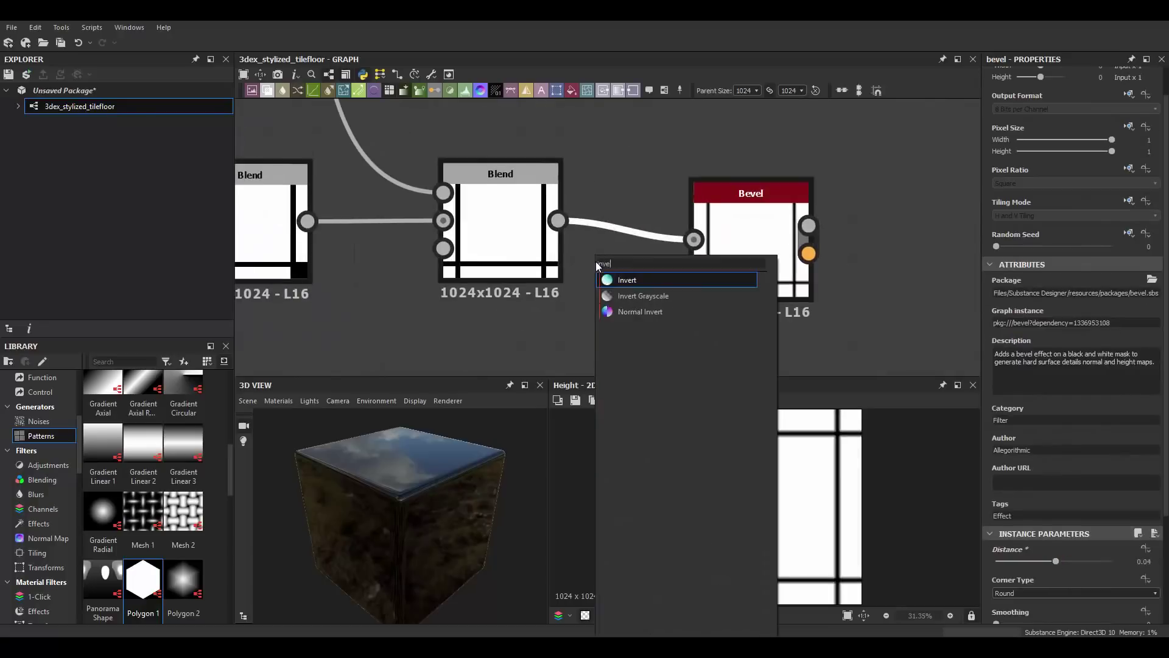
{"action": "key", "text": "Return"}
{"action": "left_click", "coordinate": [816, 172]}
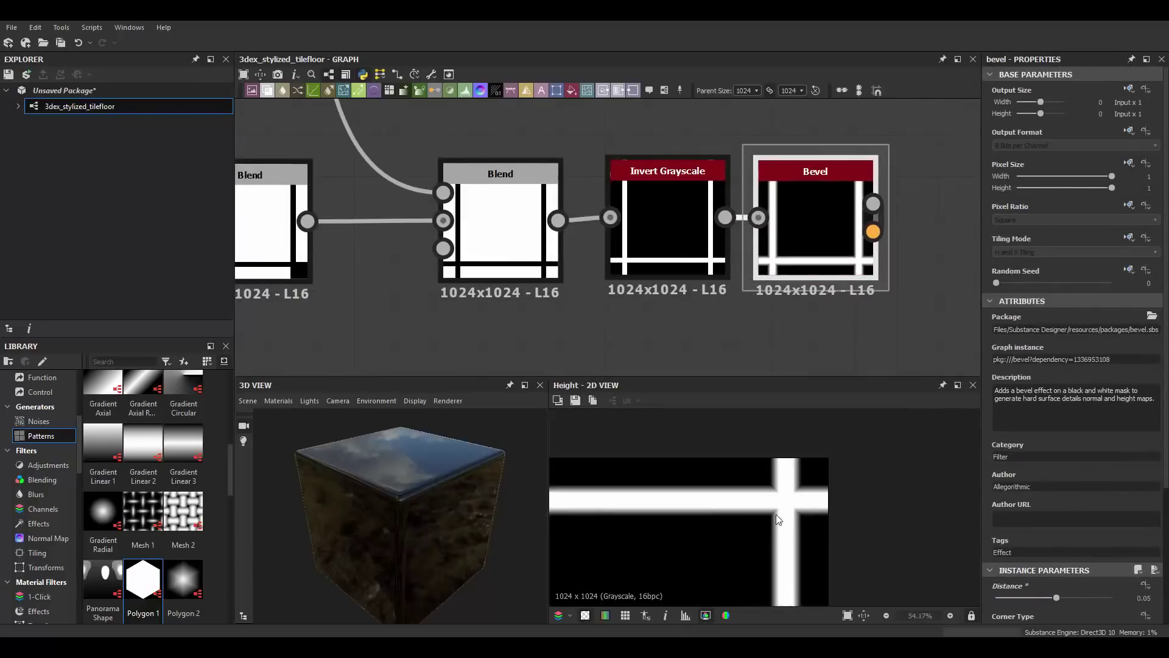
Set Polygon 1 scale to 1 and link Uniform Color nodes into Metallic and Roughness.
{"action": "left_click_drag", "start_coordinate": [1104, 558], "coordinate": [1120, 554]}
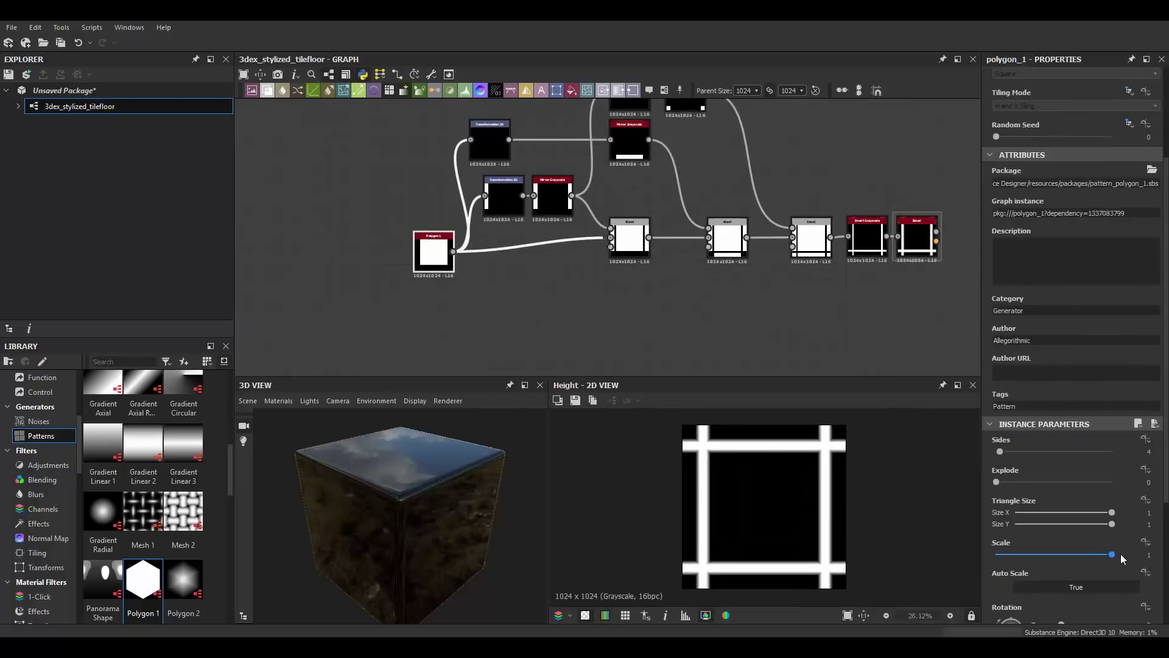
{"action": "scroll", "coordinate": [856, 320], "scroll_direction": "down", "scroll_amount": 3}
{"action": "scroll", "coordinate": [857, 320], "scroll_direction": "up", "scroll_amount": 2}
{"action": "key", "text": "space"}
{"action": "type", "text": "uni"}
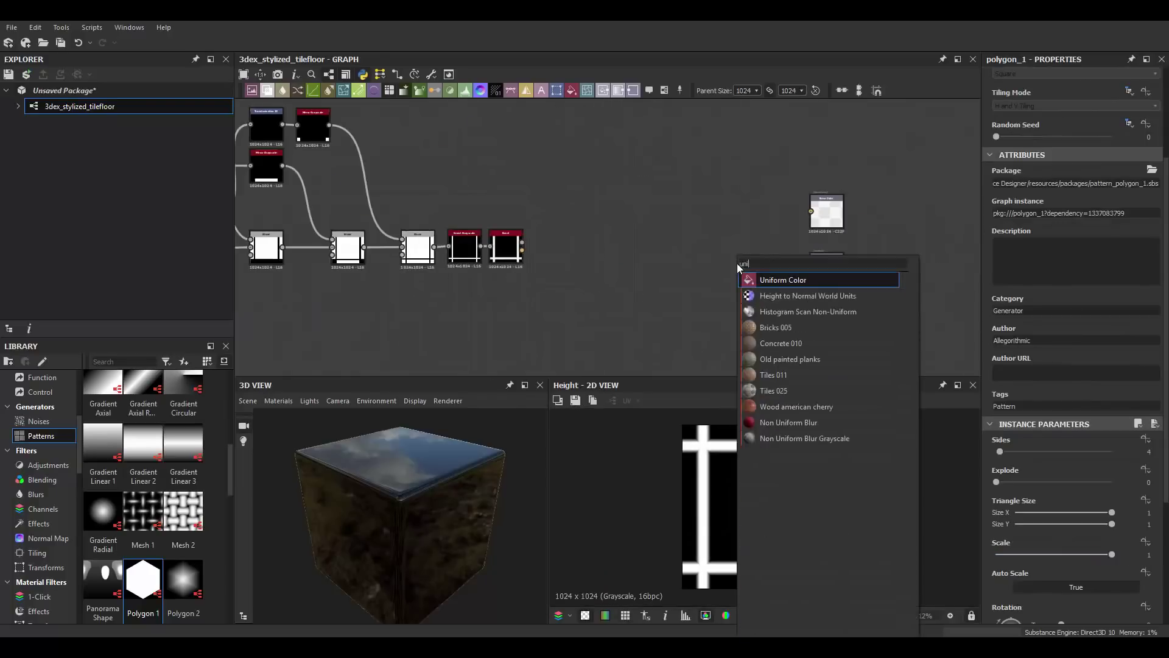
{"action": "key", "text": "Return"}
{"action": "left_click_drag", "start_coordinate": [698, 163], "coordinate": [710, 159]}
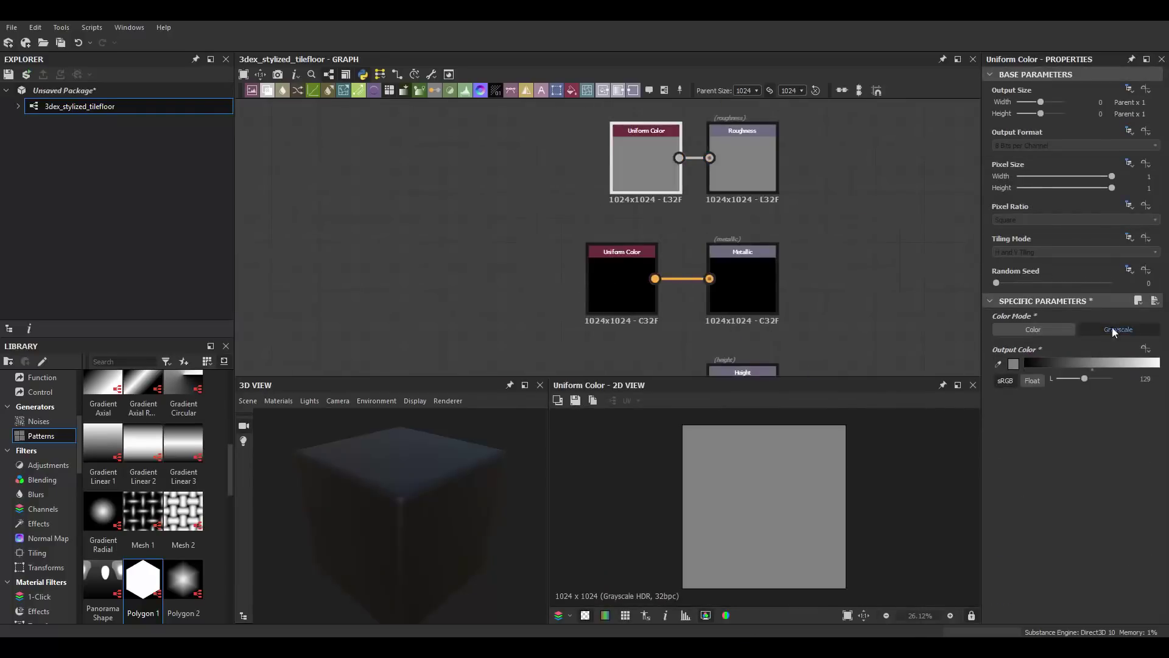
{"action": "scroll", "coordinate": [570, 203], "scroll_direction": "down", "scroll_amount": 3}
Connect a Normal node from the Bevel to the Normal output and a Uniform Color to Base Color.
{"action": "key", "text": "space"}
{"action": "key", "text": "Return"}
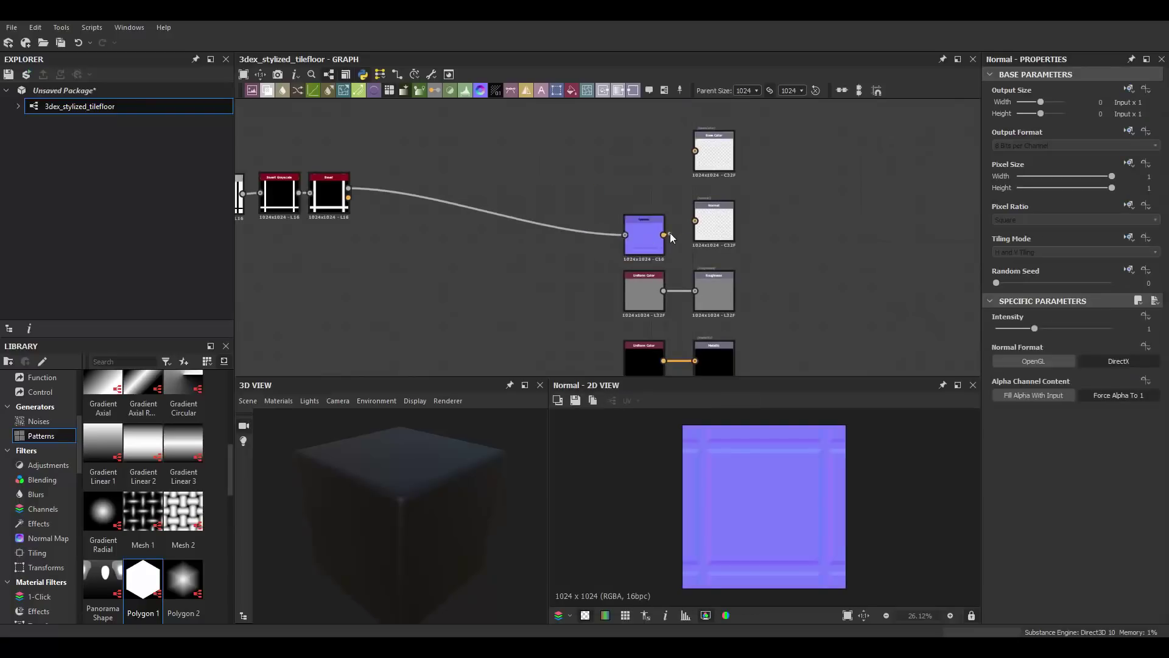
{"action": "left_click_drag", "start_coordinate": [664, 235], "coordinate": [695, 221]}
{"action": "left_click_drag", "start_coordinate": [615, 249], "coordinate": [653, 164]}
{"action": "left_click_drag", "start_coordinate": [664, 152], "coordinate": [695, 150]}
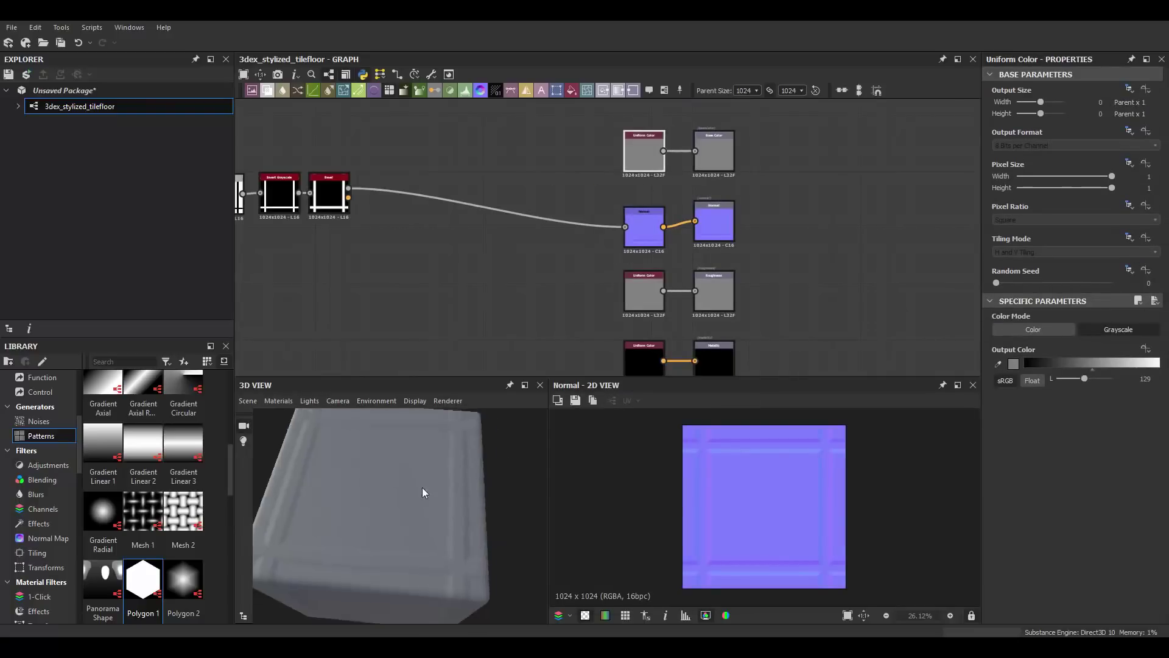
{"action": "scroll", "coordinate": [637, 329], "scroll_direction": "down", "scroll_amount": 2}
Add an Ambient Occlusion node fed by the Bevel height.
{"action": "key", "text": "space"}
{"action": "key", "text": "Return"}
{"action": "left_click_drag", "start_coordinate": [620, 321], "coordinate": [485, 133]}
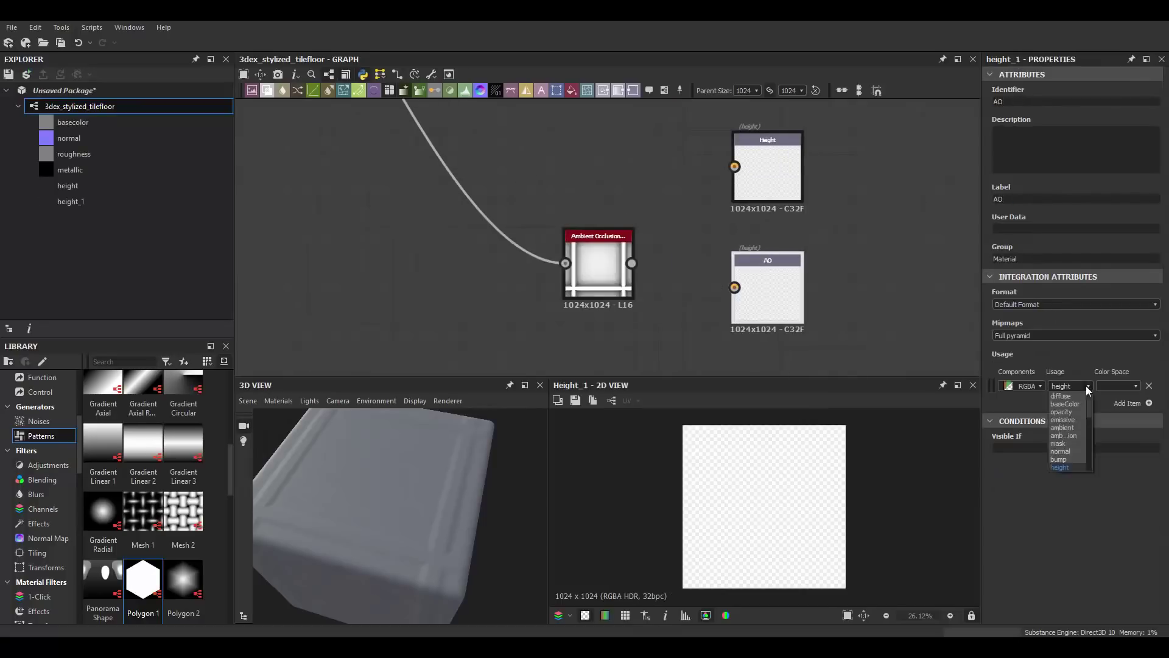
Wire the occlusion result into the AO output and set Bevel Distance to 0.02.
{"action": "mouse_move", "coordinate": [632, 263]}
{"action": "left_mouse_down"}
{"action": "mouse_move", "coordinate": [735, 287]}
{"action": "mouse_move", "coordinate": [623, 281]}
{"action": "left_mouse_up"}
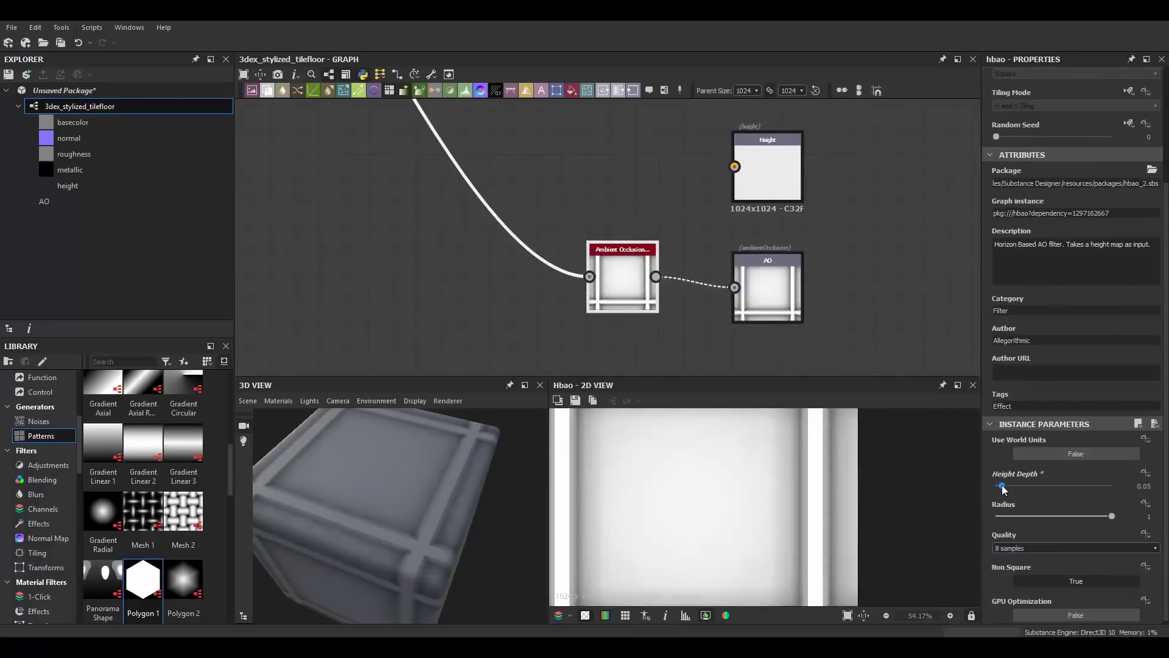
{"action": "left_click_drag", "start_coordinate": [377, 500], "coordinate": [514, 522]}
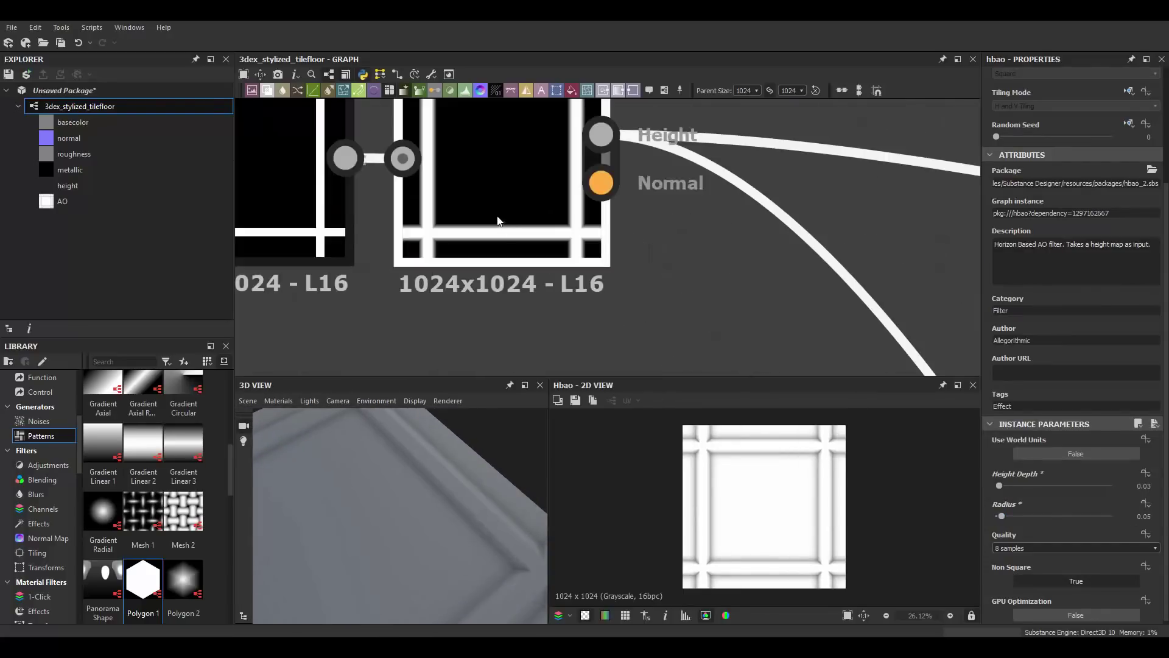
{"action": "left_click_drag", "start_coordinate": [1057, 452], "coordinate": [1054, 454]}
{"action": "key", "text": "BackSpace"}
{"action": "key", "text": "Return"}
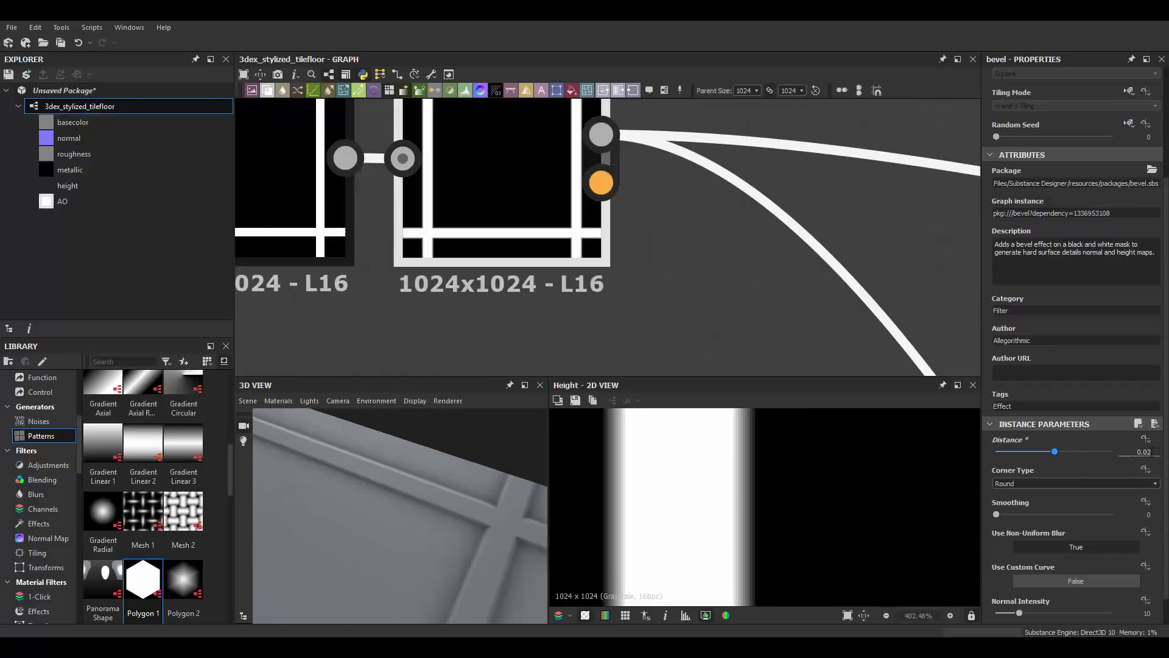
{"action": "left_click_drag", "start_coordinate": [424, 488], "coordinate": [524, 504]}
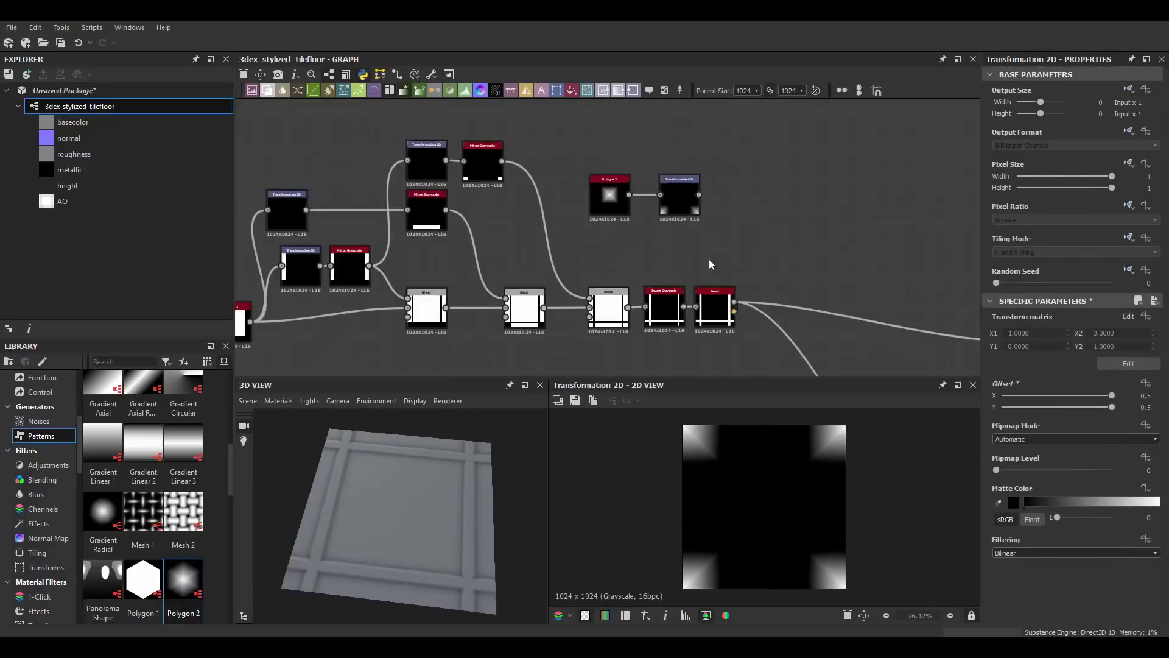
Add an Add-mode Blend placing the 0.32-scaled Polygon 2 corners onto the bevelled grid.
{"action": "key", "text": "space"}
{"action": "left_click", "coordinate": [731, 272]}
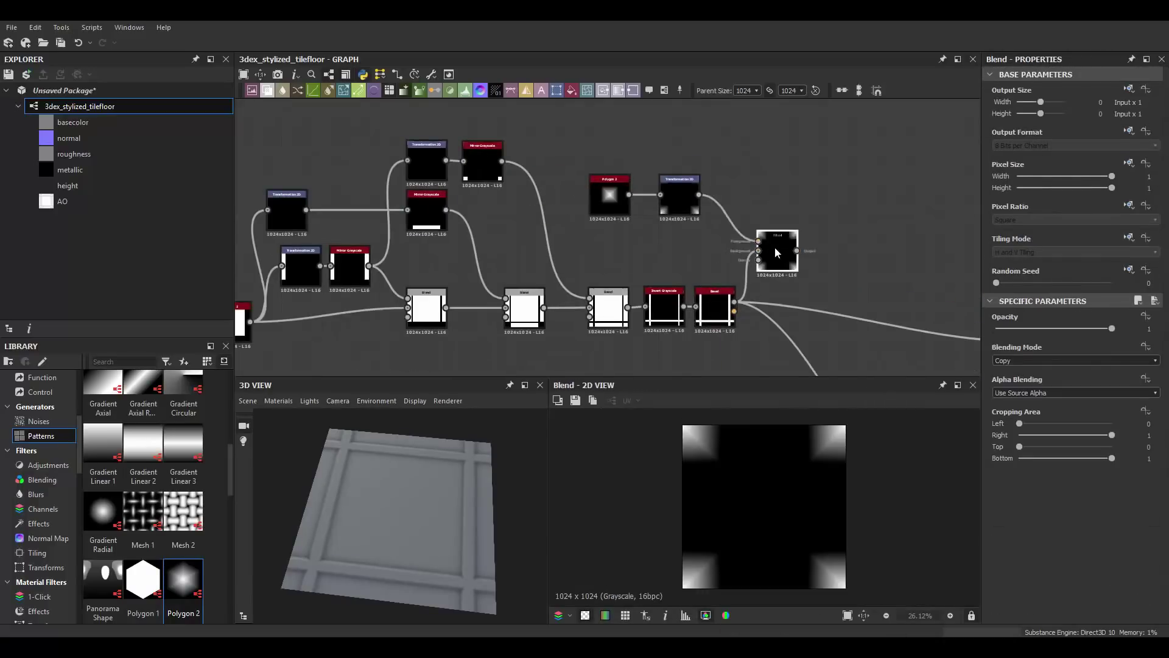
{"action": "scroll", "coordinate": [650, 211], "scroll_direction": "down", "scroll_amount": 2}
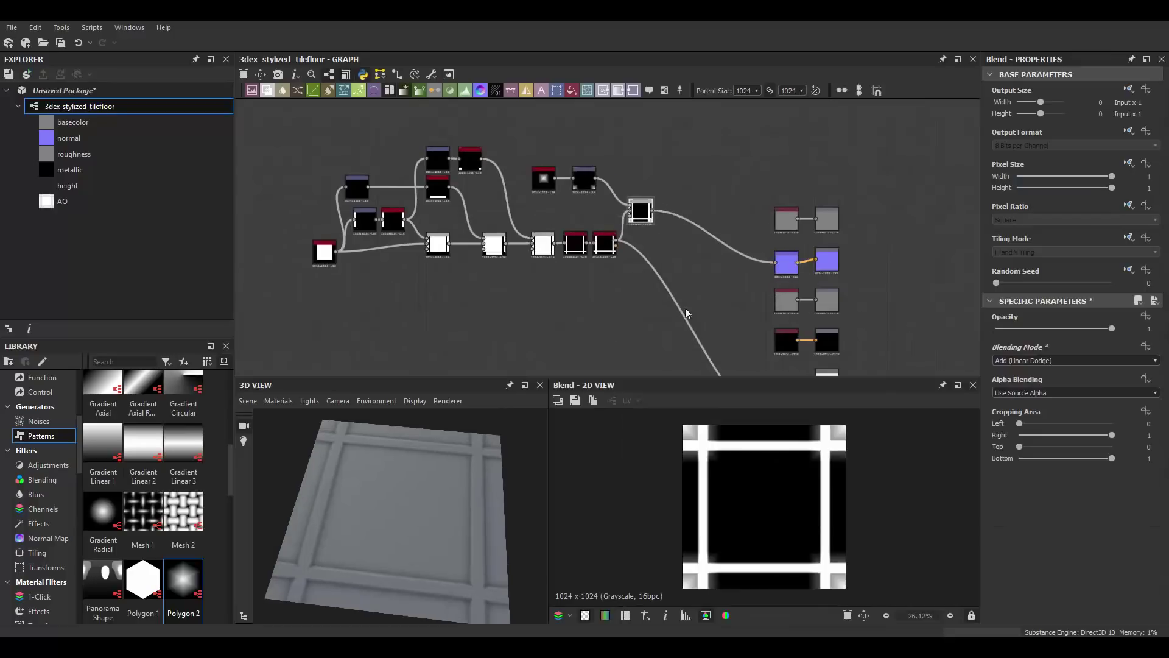
{"action": "middle_click_drag", "start_coordinate": [687, 313], "coordinate": [695, 271]}
{"action": "left_click_drag", "start_coordinate": [414, 499], "coordinate": [573, 492]}
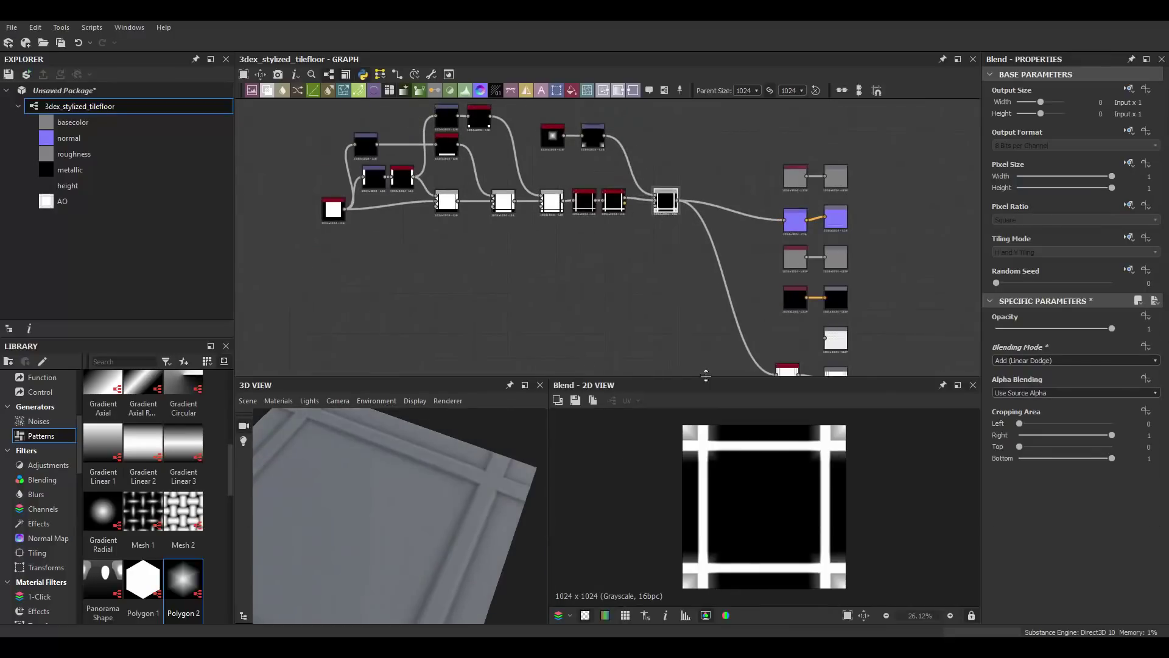
{"action": "double_click", "coordinate": [795, 218]}
{"action": "scroll", "coordinate": [808, 247], "scroll_direction": "up", "scroll_amount": 3}
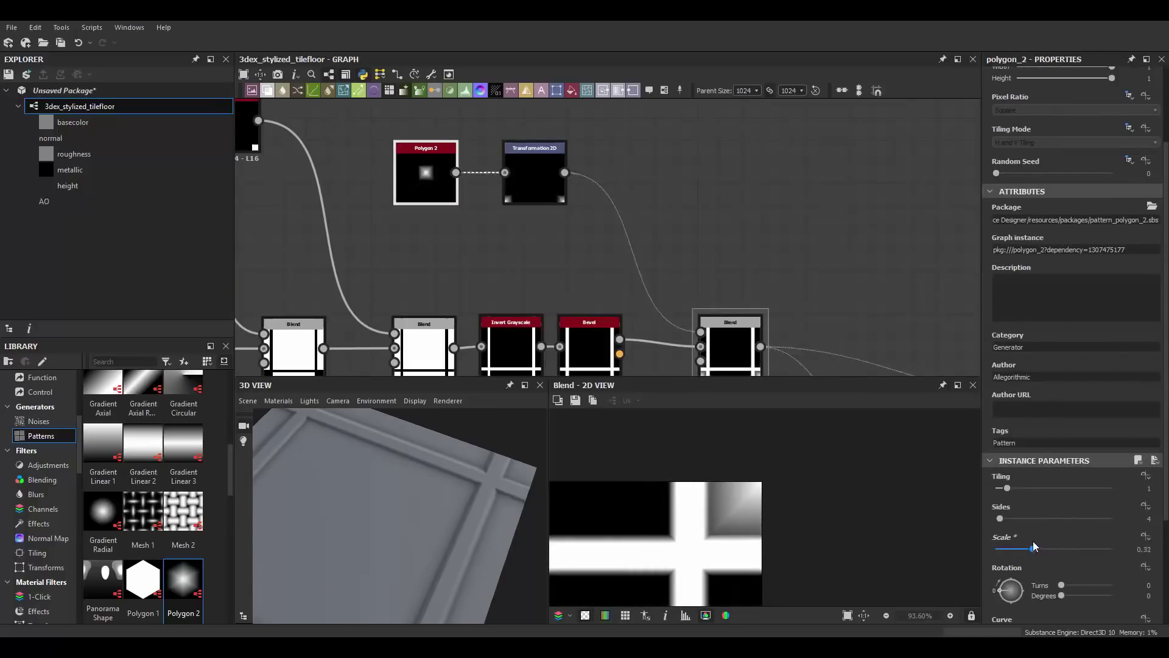
{"action": "mouse_move", "coordinate": [505, 485]}
{"action": "left_mouse_down"}
{"action": "mouse_move", "coordinate": [459, 521]}
{"action": "mouse_move", "coordinate": [456, 472]}
{"action": "left_mouse_up"}
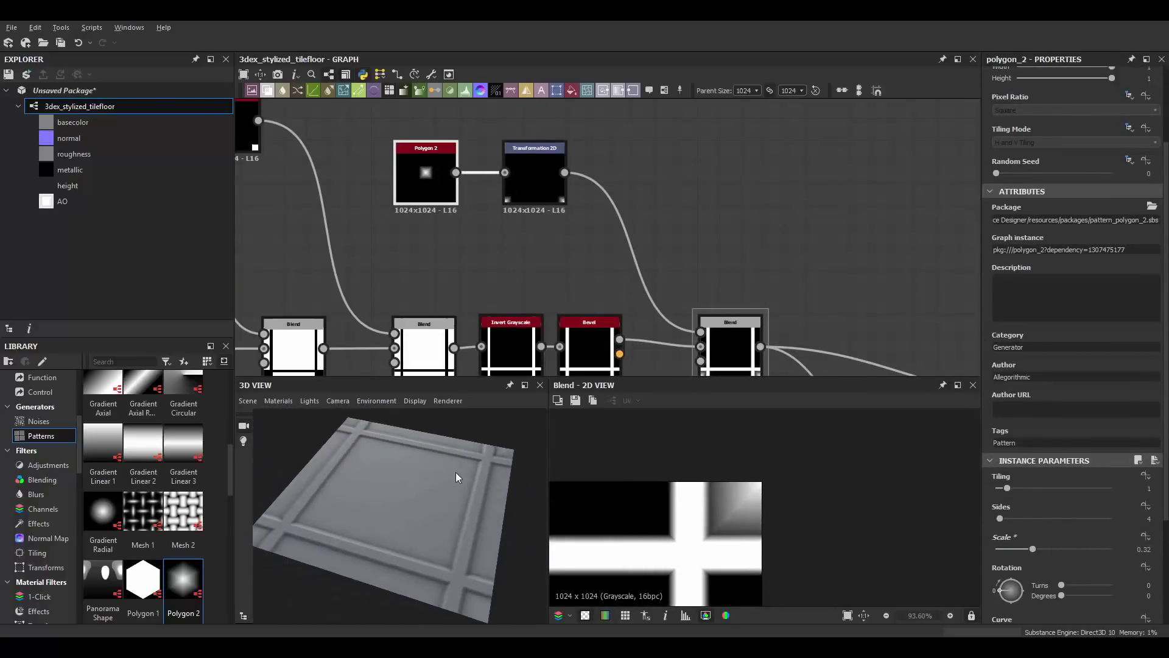
{"action": "scroll", "coordinate": [731, 179], "scroll_direction": "down", "scroll_amount": 3}
{"action": "scroll", "coordinate": [731, 182], "scroll_direction": "down", "scroll_amount": 2}
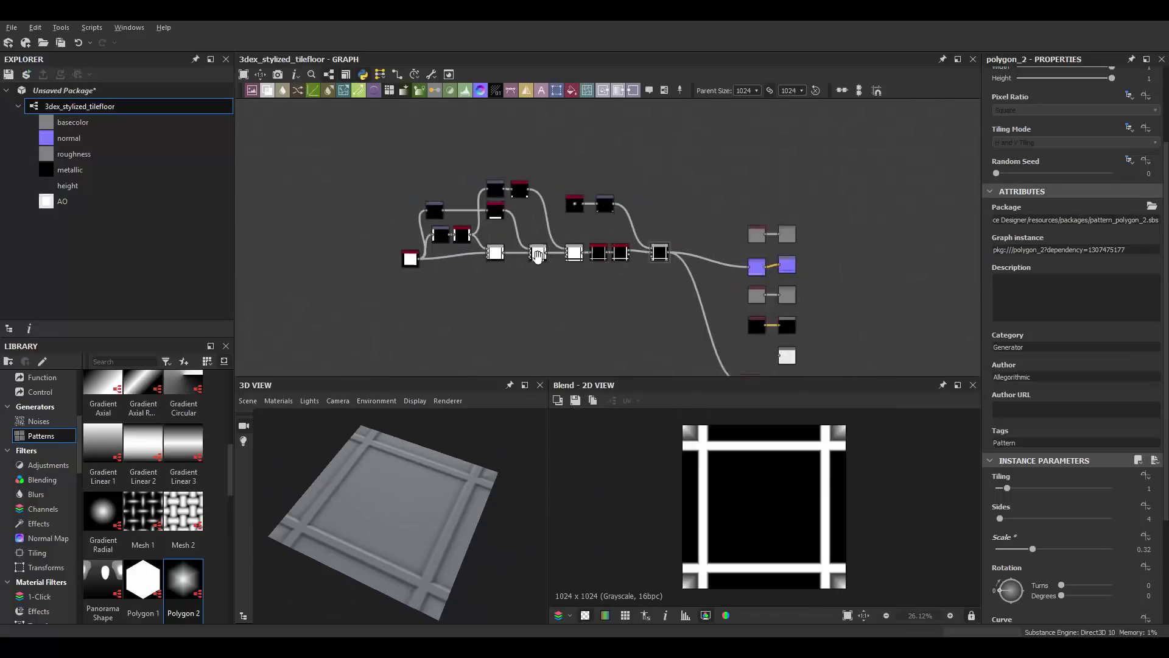
Add Grunge Map 013, Grunge Map 009 and Clouds 2 noise nodes to the graph.
{"action": "left_click_drag", "start_coordinate": [100, 460], "coordinate": [516, 311]}
{"action": "scroll", "coordinate": [152, 487], "scroll_direction": "up", "scroll_amount": 1}
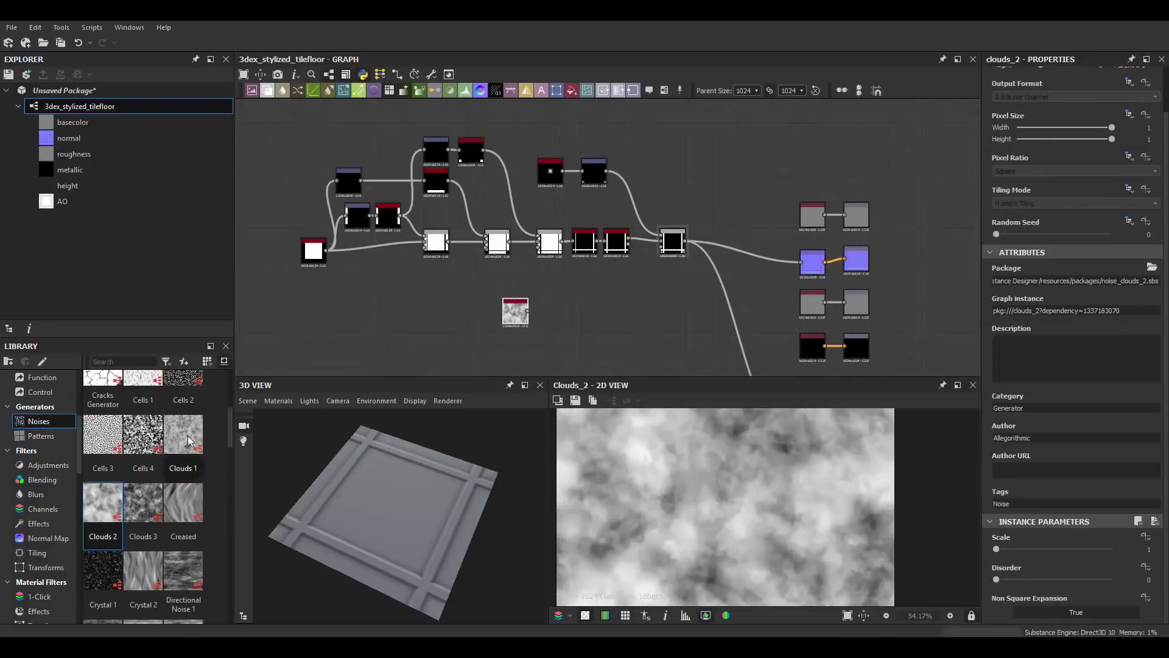
{"action": "left_click_drag", "start_coordinate": [183, 434], "coordinate": [463, 337]}
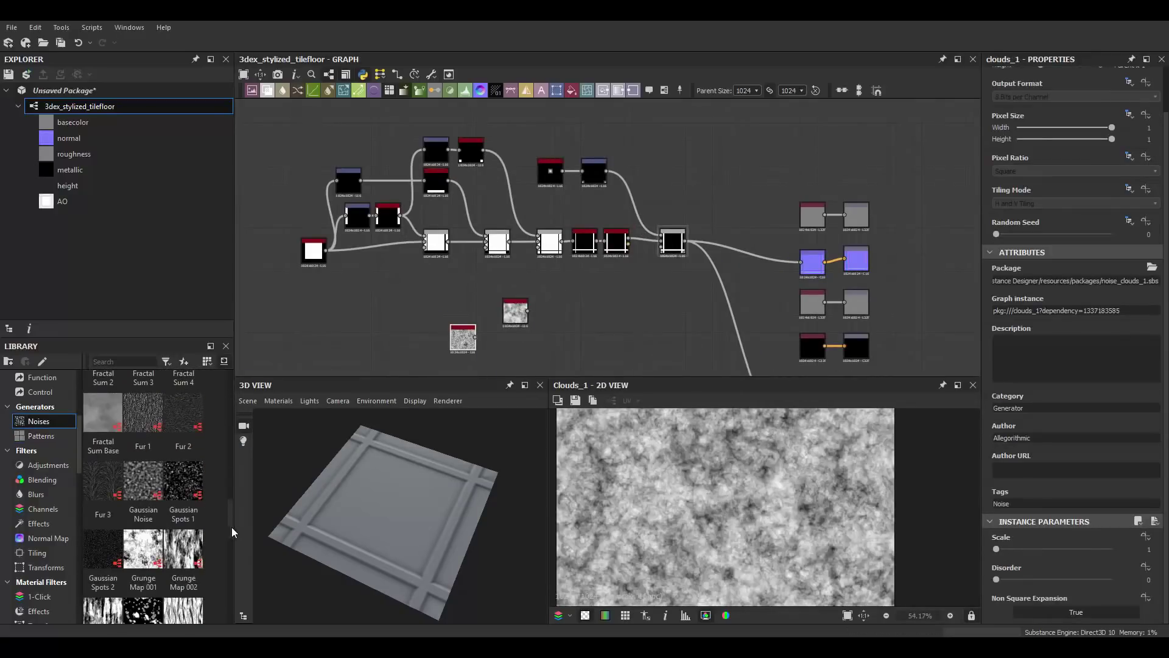
{"action": "left_click_drag", "start_coordinate": [103, 412], "coordinate": [586, 337]}
{"action": "scroll", "coordinate": [182, 499], "scroll_direction": "down", "scroll_amount": 2}
{"action": "scroll", "coordinate": [182, 536], "scroll_direction": "down", "scroll_amount": 2}
{"action": "scroll", "coordinate": [165, 517], "scroll_direction": "down", "scroll_amount": 2}
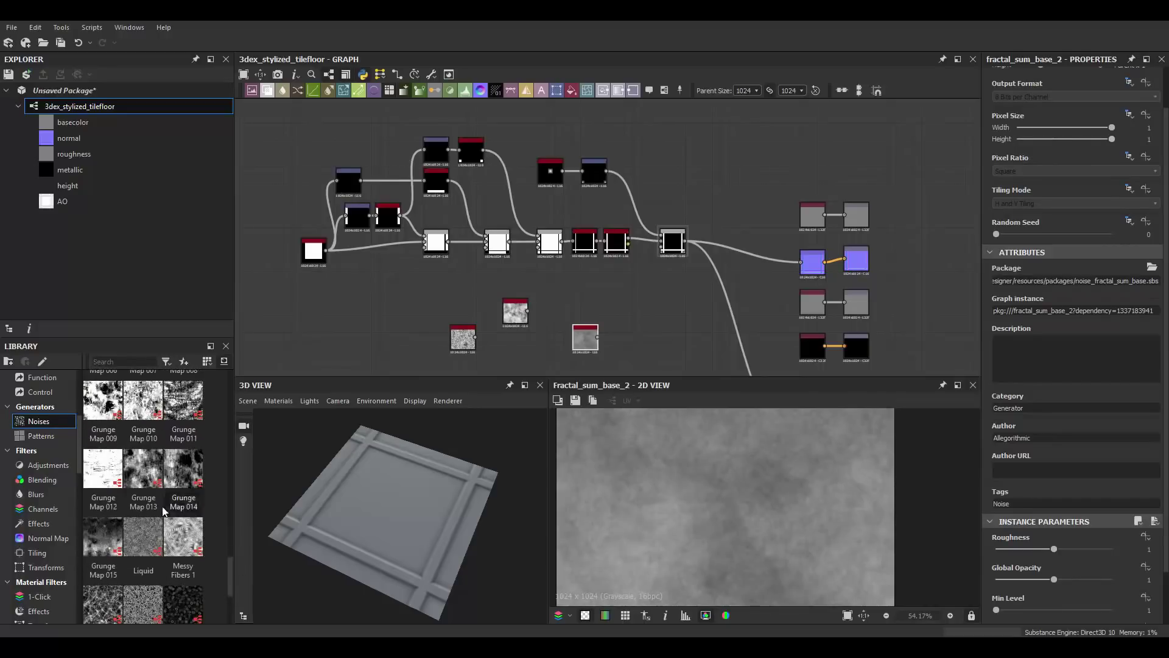
{"action": "left_click_drag", "start_coordinate": [144, 472], "coordinate": [432, 336]}
{"action": "left_click_drag", "start_coordinate": [103, 400], "coordinate": [507, 353]}
{"action": "middle_click_drag", "start_coordinate": [473, 335], "coordinate": [325, 251]}
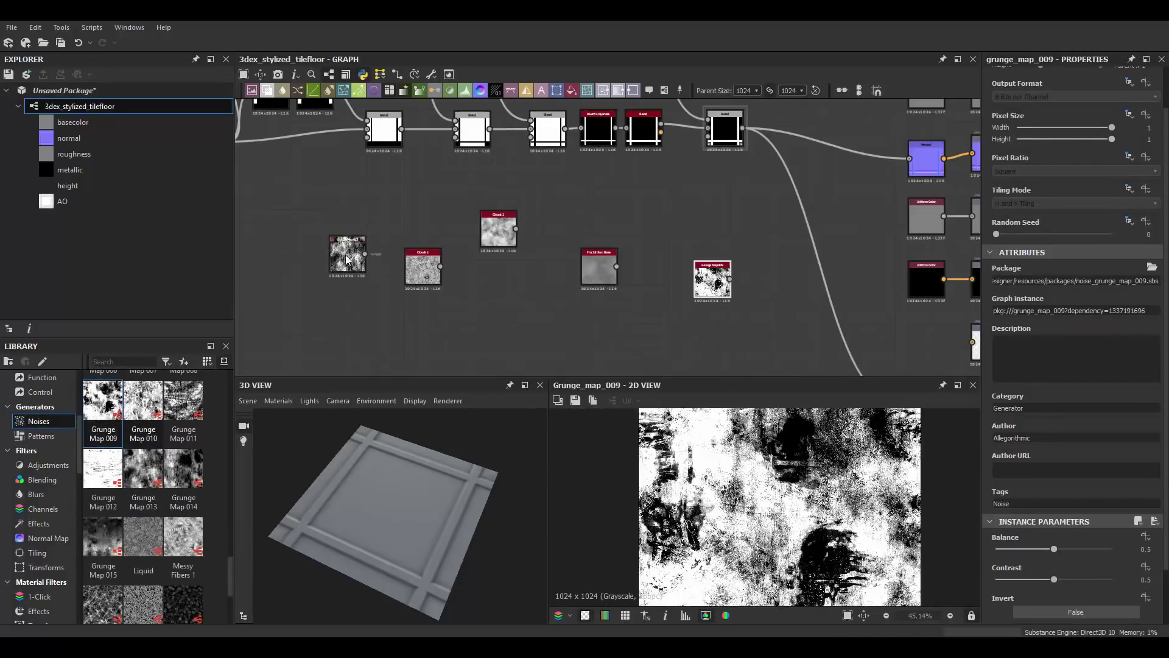
{"action": "scroll", "coordinate": [325, 252], "scroll_direction": "up", "scroll_amount": 4}
{"action": "left_click_drag", "start_coordinate": [463, 183], "coordinate": [441, 194]}
Slope-blur Grunge Map 009 by Clouds 2 with 32 samples and raised intensity.
{"action": "mouse_move", "coordinate": [427, 292]}
{"action": "left_mouse_down"}
{"action": "mouse_move", "coordinate": [583, 240]}
{"action": "mouse_move", "coordinate": [637, 273]}
{"action": "left_mouse_up"}
{"action": "left_click", "coordinate": [670, 286]}
{"action": "left_click_drag", "start_coordinate": [426, 189], "coordinate": [552, 304]}
{"action": "left_click_drag", "start_coordinate": [596, 304], "coordinate": [698, 251]}
{"action": "left_click", "coordinate": [741, 244]}
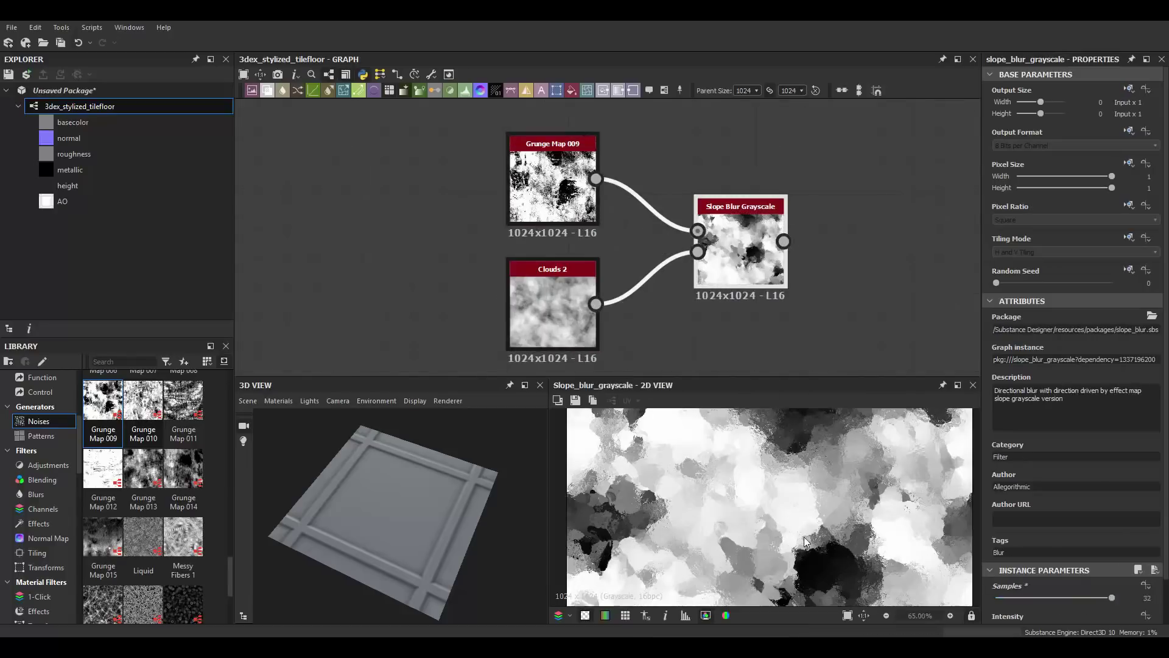
{"action": "scroll", "coordinate": [1072, 366], "scroll_direction": "down", "scroll_amount": 2}
{"action": "left_click_drag", "start_coordinate": [1025, 551], "coordinate": [1112, 550]}
{"action": "left_click_drag", "start_coordinate": [1025, 581], "coordinate": [1057, 580]}
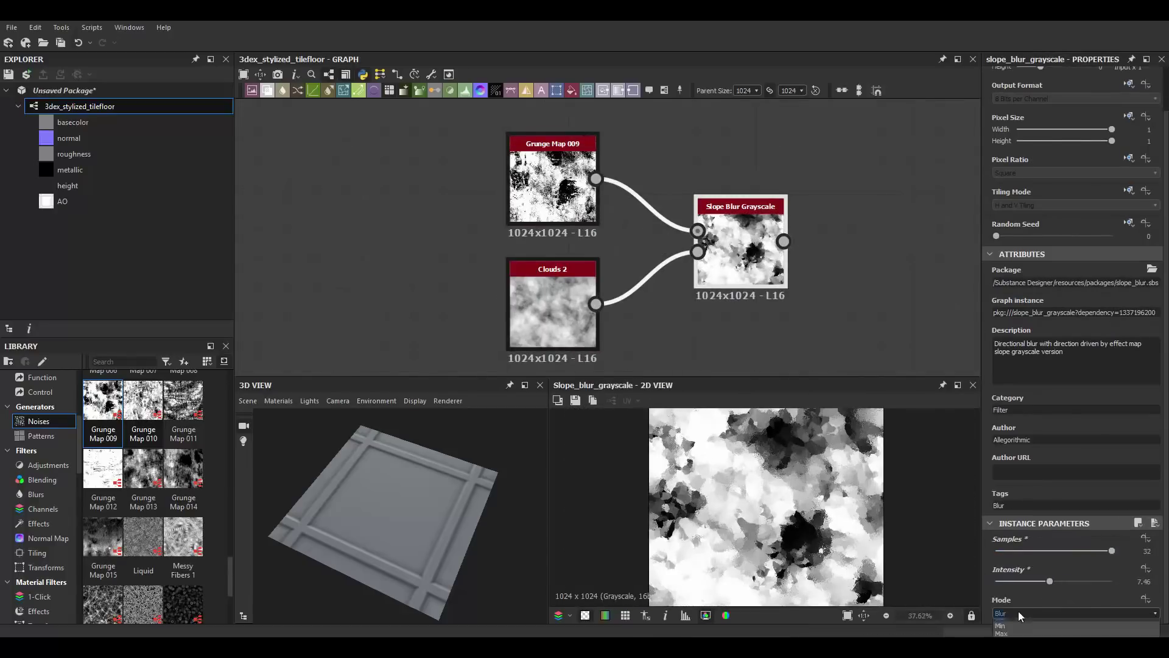
{"action": "scroll", "coordinate": [524, 183], "scroll_direction": "up", "scroll_amount": 3}
Set Grunge Map 009 balance to 0.42 and Clouds 2 scale to 3.
{"action": "left_click", "coordinate": [529, 174]}
{"action": "left_click_drag", "start_coordinate": [1054, 551], "coordinate": [1033, 581]}
{"action": "left_click", "coordinate": [566, 341]}
{"action": "middle_click_drag", "start_coordinate": [609, 335], "coordinate": [583, 280]}
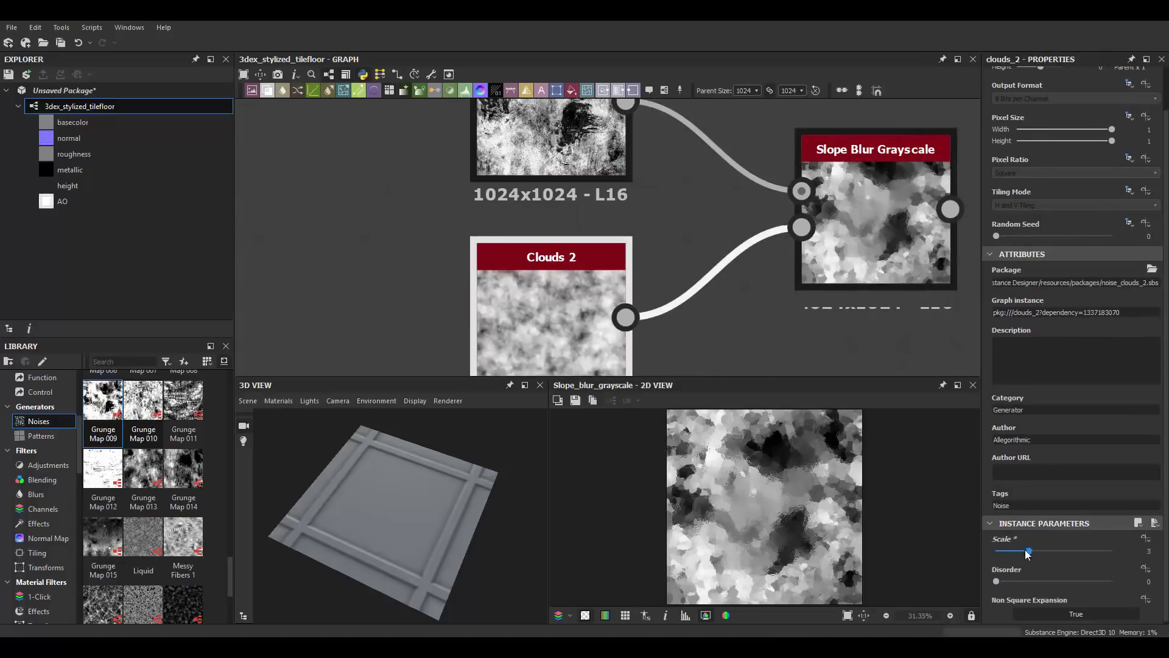
{"action": "scroll", "coordinate": [798, 510], "scroll_direction": "up", "scroll_amount": 2}
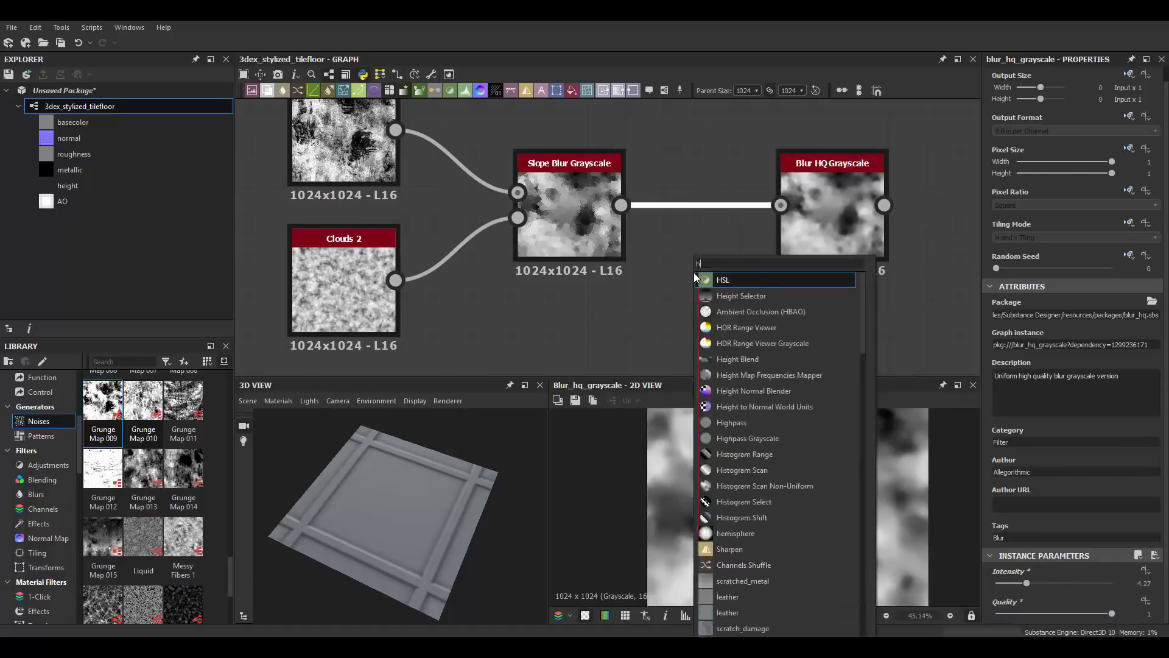
Lower the Slope Blur intensity to about 2.36.
{"action": "scroll", "coordinate": [797, 484], "scroll_direction": "down", "scroll_amount": 3}
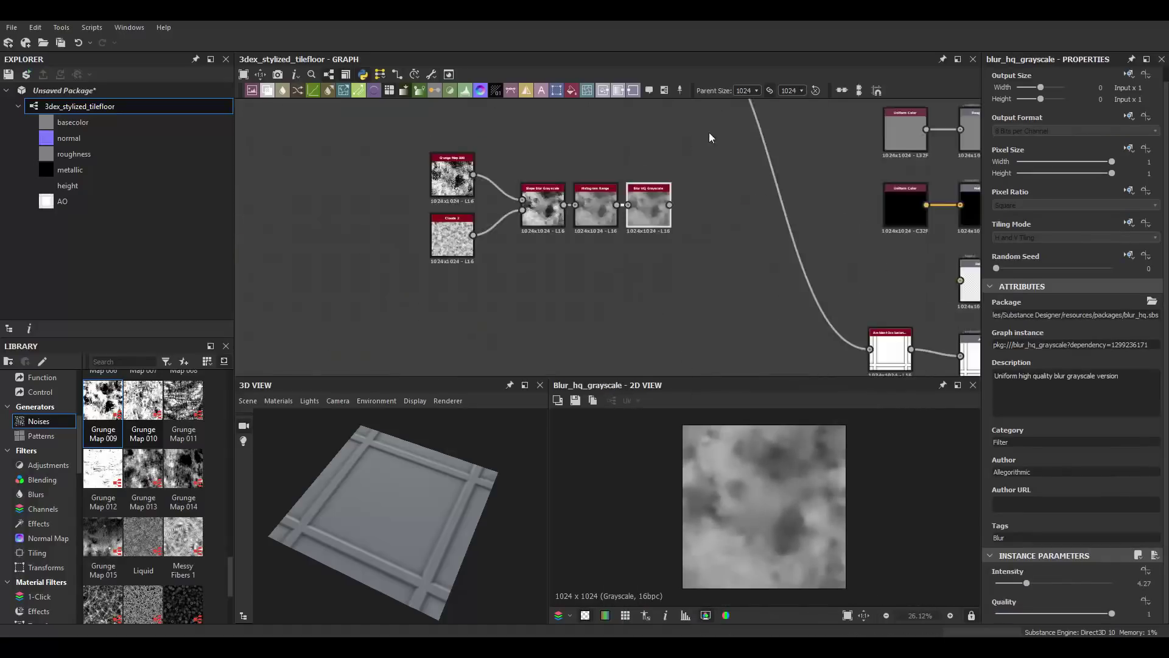
{"action": "scroll", "coordinate": [395, 490], "scroll_direction": "up", "scroll_amount": 5}
{"action": "scroll", "coordinate": [596, 244], "scroll_direction": "up", "scroll_amount": 5}
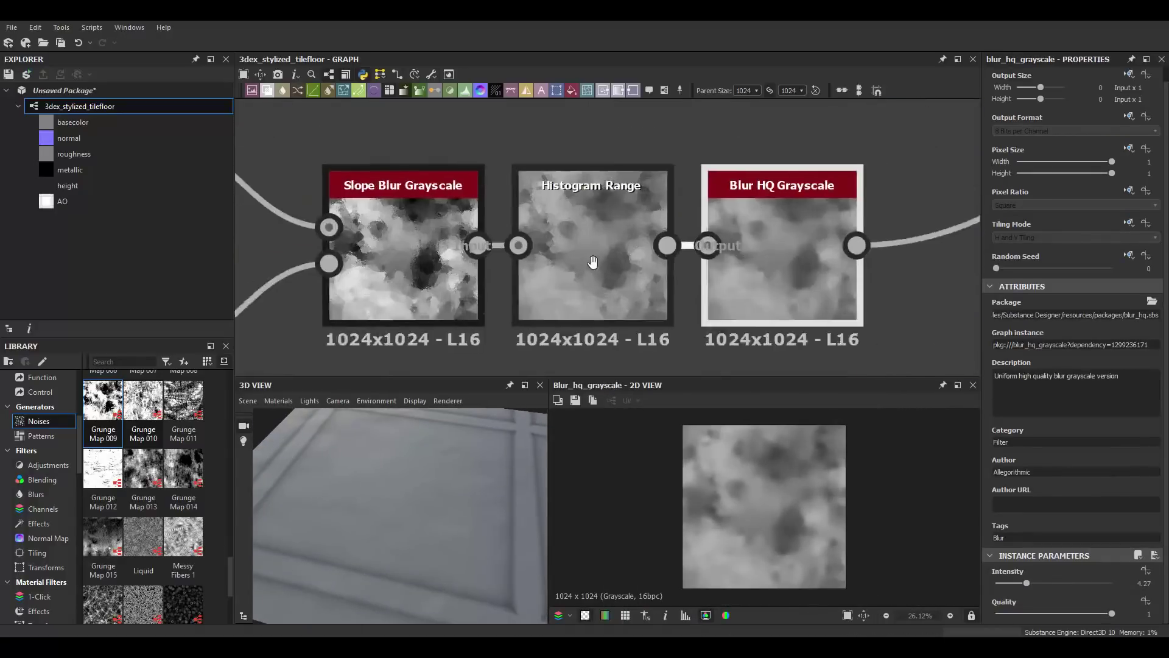
{"action": "left_click", "coordinate": [338, 167]}
{"action": "left_click_drag", "start_coordinate": [1031, 583], "coordinate": [1049, 583]}
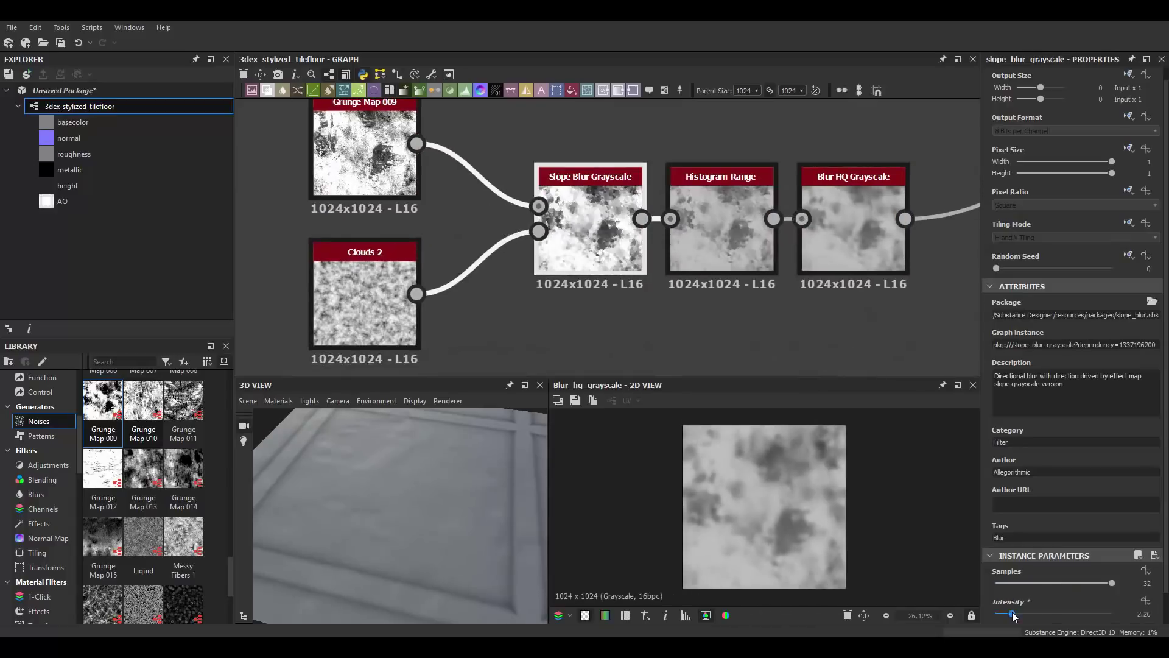
Check the Blur HQ strength and reduce the Clouds 2 scale to 2.
{"action": "left_click", "coordinate": [714, 226]}
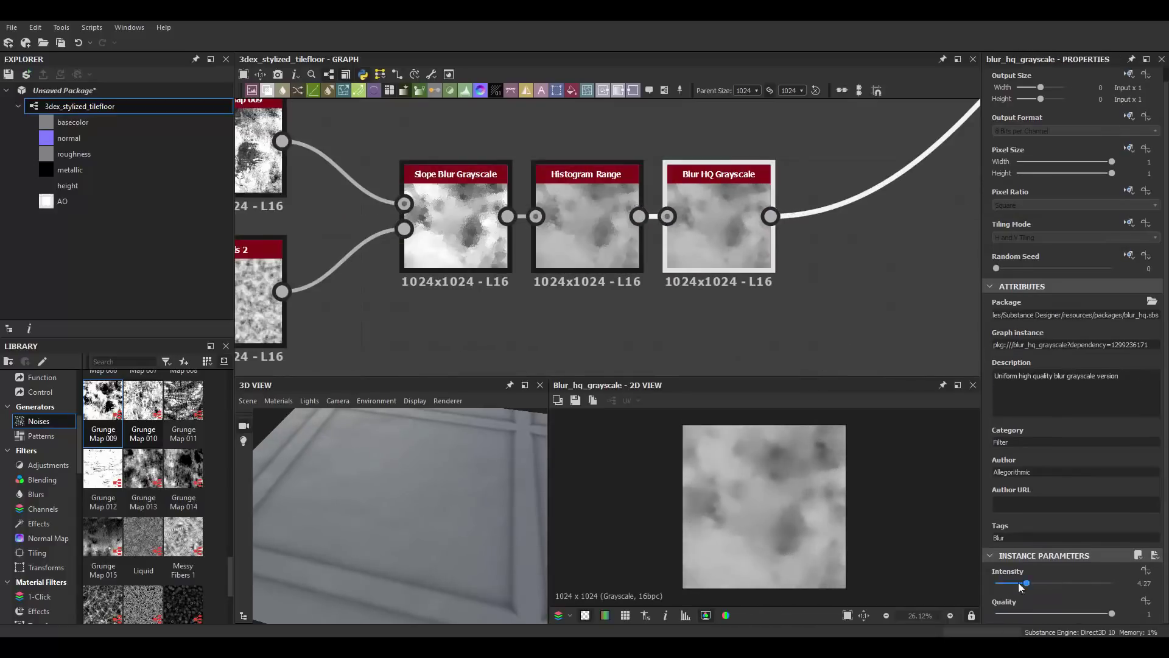
{"action": "mouse_move", "coordinate": [469, 448]}
{"action": "left_mouse_down"}
{"action": "mouse_move", "coordinate": [472, 462]}
{"action": "mouse_move", "coordinate": [422, 463]}
{"action": "mouse_move", "coordinate": [459, 470]}
{"action": "mouse_move", "coordinate": [410, 471]}
{"action": "left_mouse_up"}
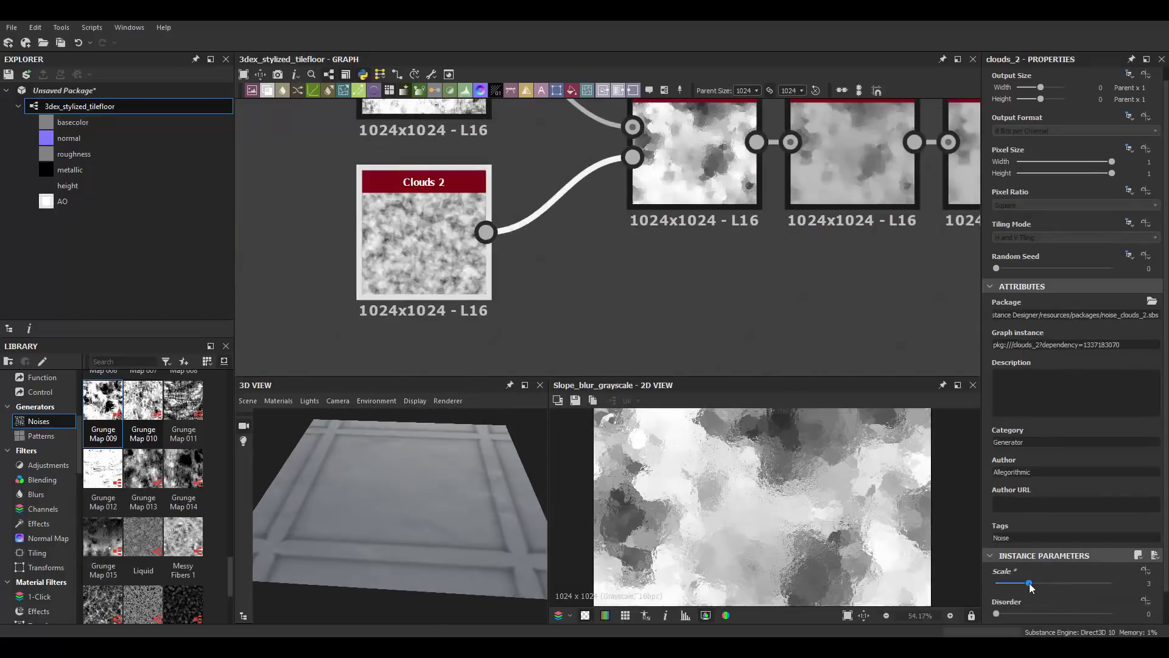
{"action": "left_click_drag", "start_coordinate": [1004, 585], "coordinate": [1009, 589]}
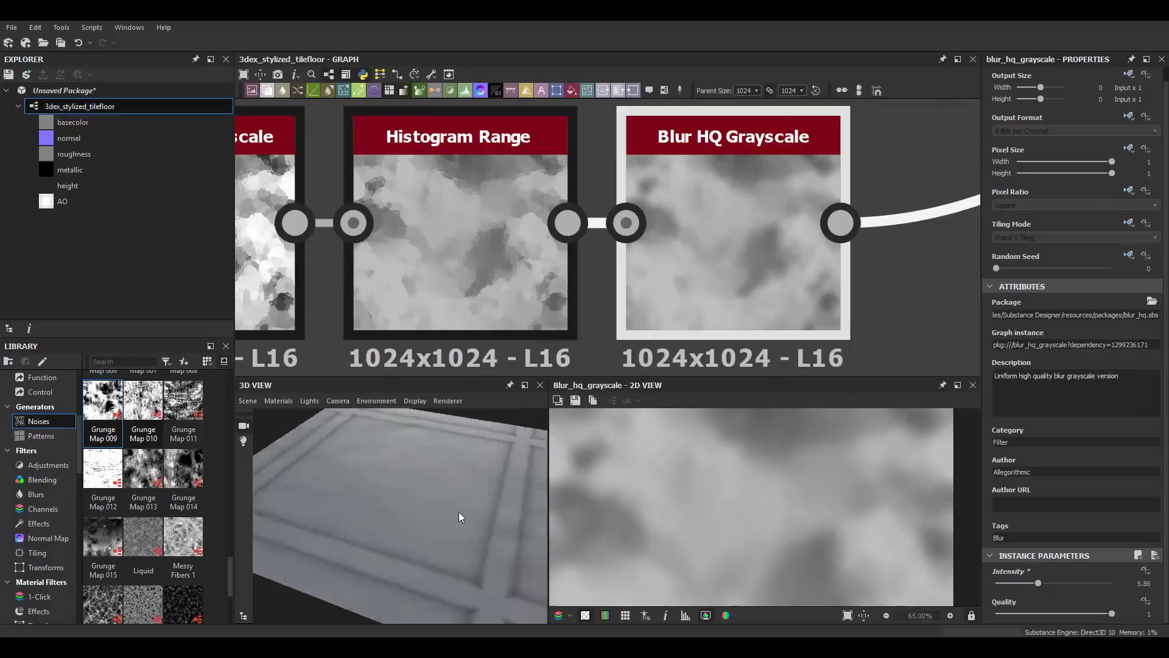
{"action": "scroll", "coordinate": [461, 516], "scroll_direction": "down", "scroll_amount": 3}
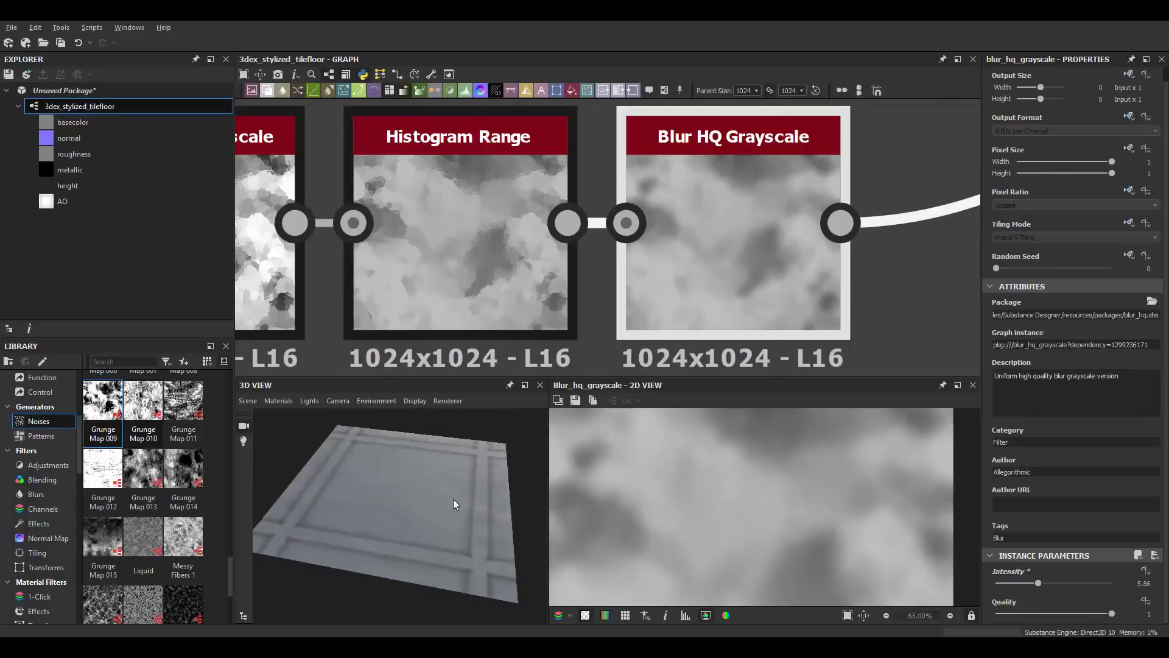
{"action": "scroll", "coordinate": [621, 298], "scroll_direction": "down", "scroll_amount": 5}
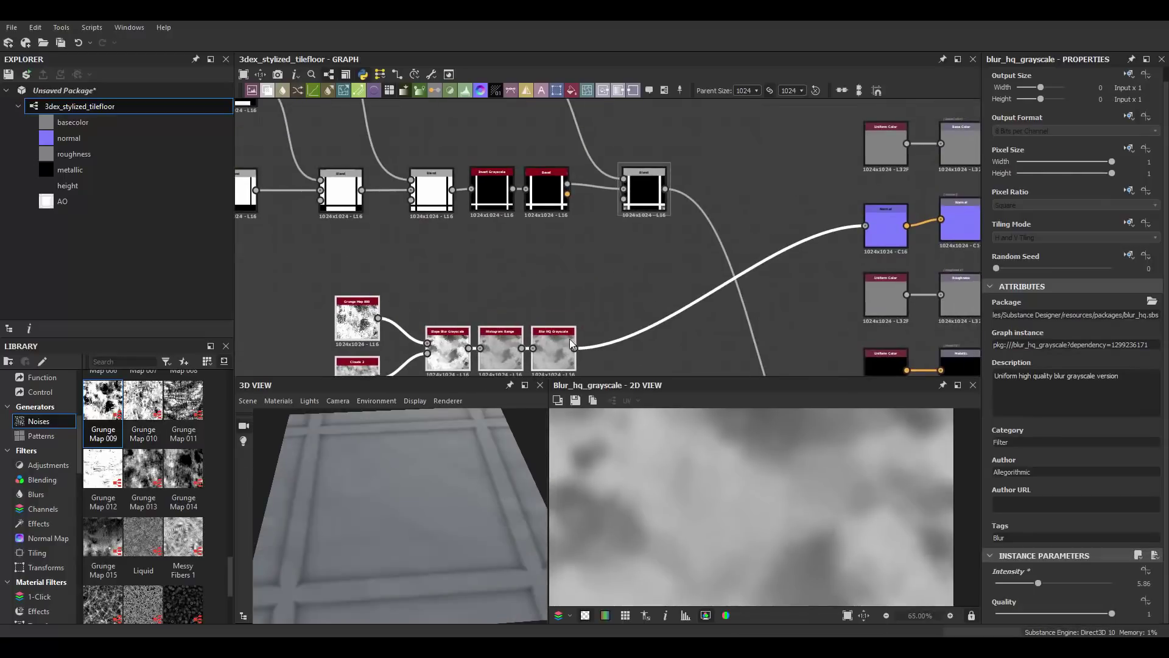
{"action": "scroll", "coordinate": [232, 597], "scroll_direction": "down", "scroll_amount": 3}
Place a Gaussian Spots 1 noise and add a Levels node after it.
{"action": "left_click_drag", "start_coordinate": [183, 503], "coordinate": [556, 318]}
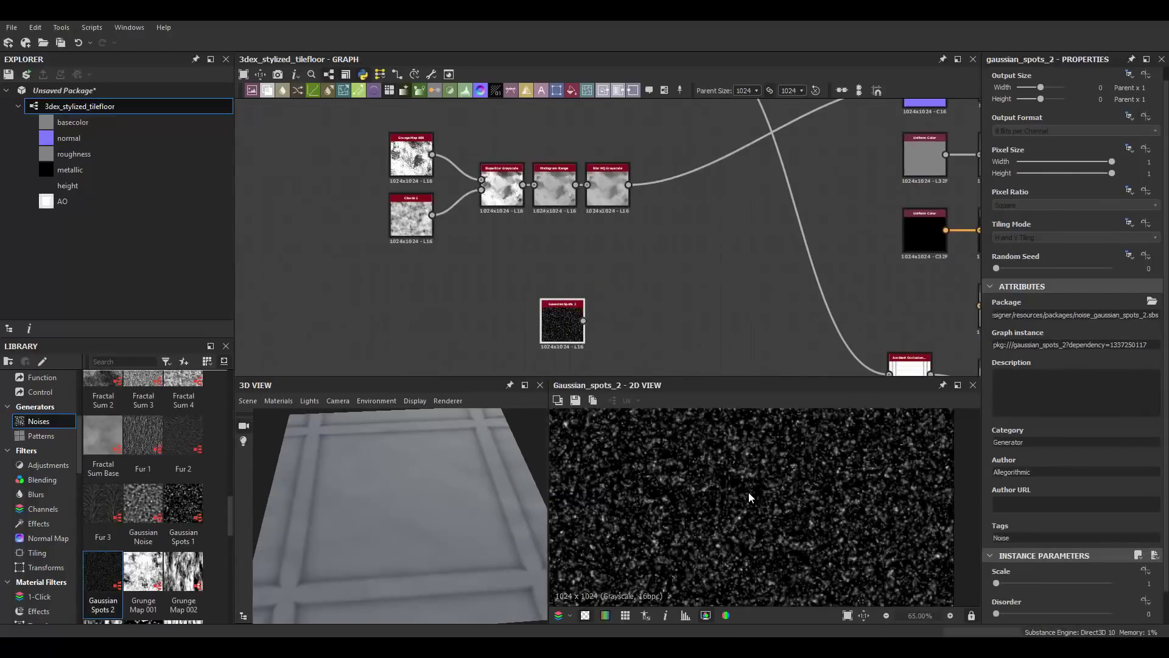
{"action": "left_click_drag", "start_coordinate": [103, 571], "coordinate": [575, 329]}
{"action": "key", "text": "f"}
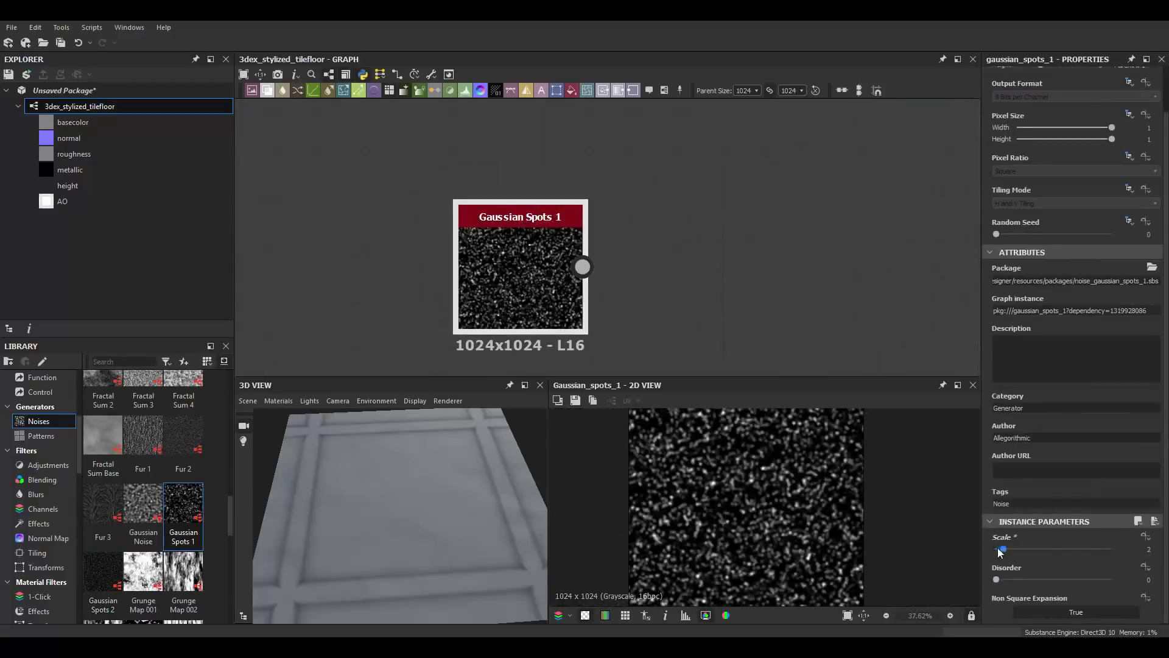
{"action": "key", "text": "ctrl+l"}
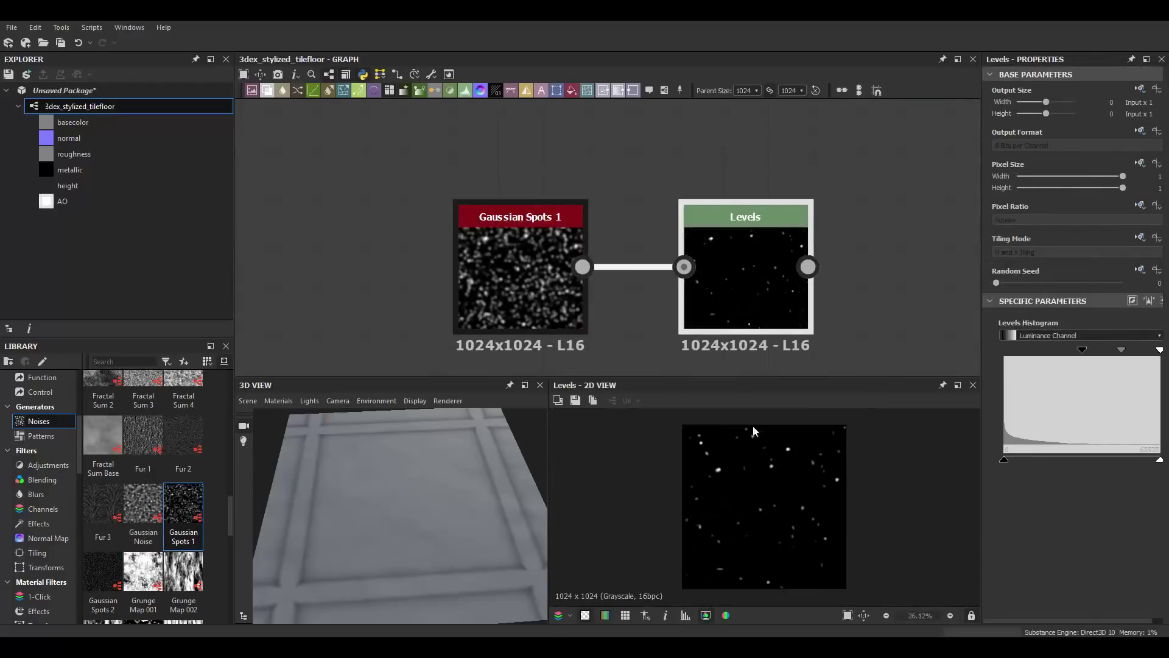
{"action": "scroll", "coordinate": [653, 229], "scroll_direction": "down", "scroll_amount": 3}
Add a Blend after the blurred grunge that subtracts the spots at 0.1 opacity.
{"action": "key", "text": "ctrl+b"}
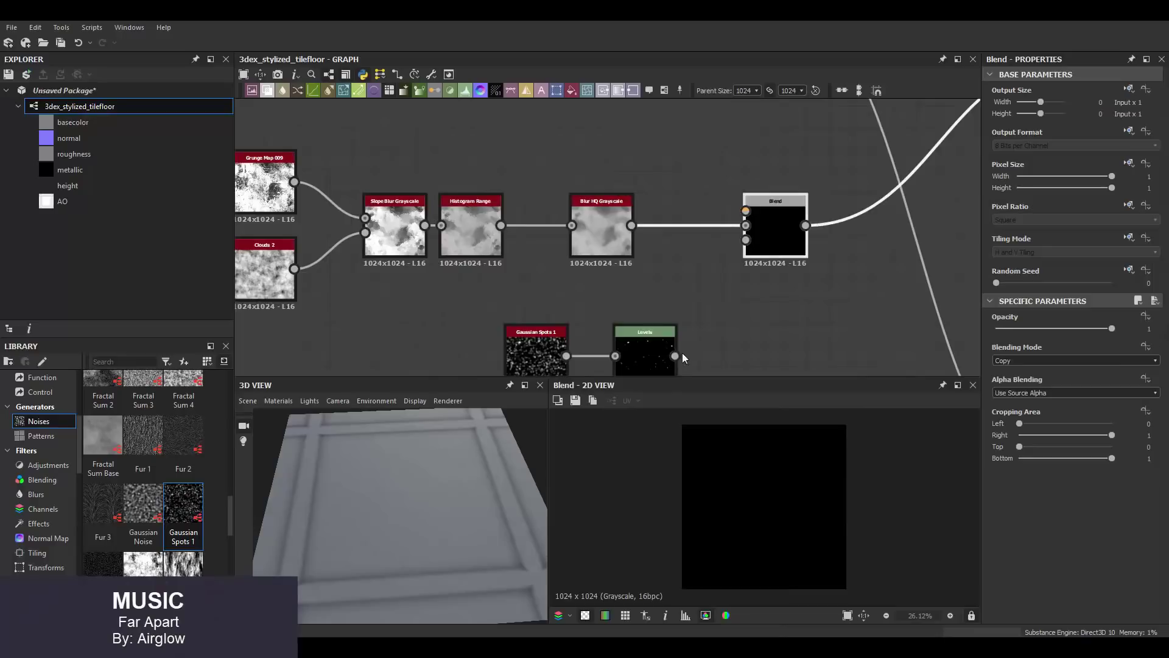
{"action": "scroll", "coordinate": [874, 229], "scroll_direction": "up", "scroll_amount": 3}
{"action": "scroll", "coordinate": [1033, 360], "scroll_direction": "down", "scroll_amount": 2}
{"action": "scroll", "coordinate": [1034, 360], "scroll_direction": "down", "scroll_amount": 3}
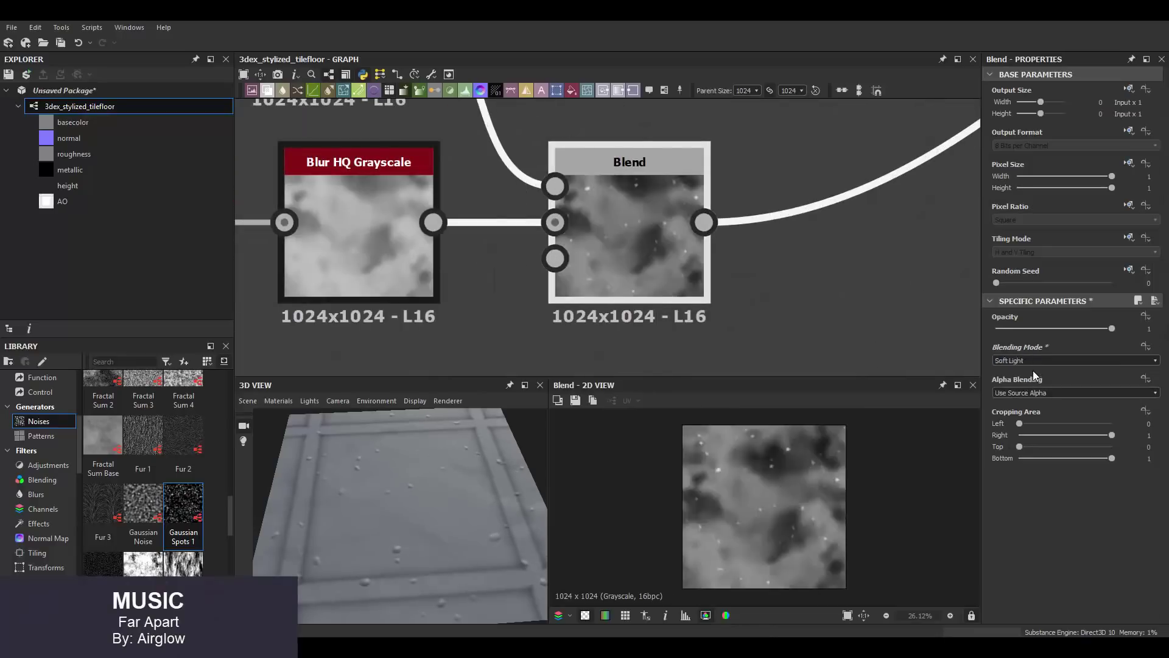
{"action": "scroll", "coordinate": [1033, 359], "scroll_direction": "down", "scroll_amount": 4}
{"action": "scroll", "coordinate": [1034, 372], "scroll_direction": "up", "scroll_amount": 1}
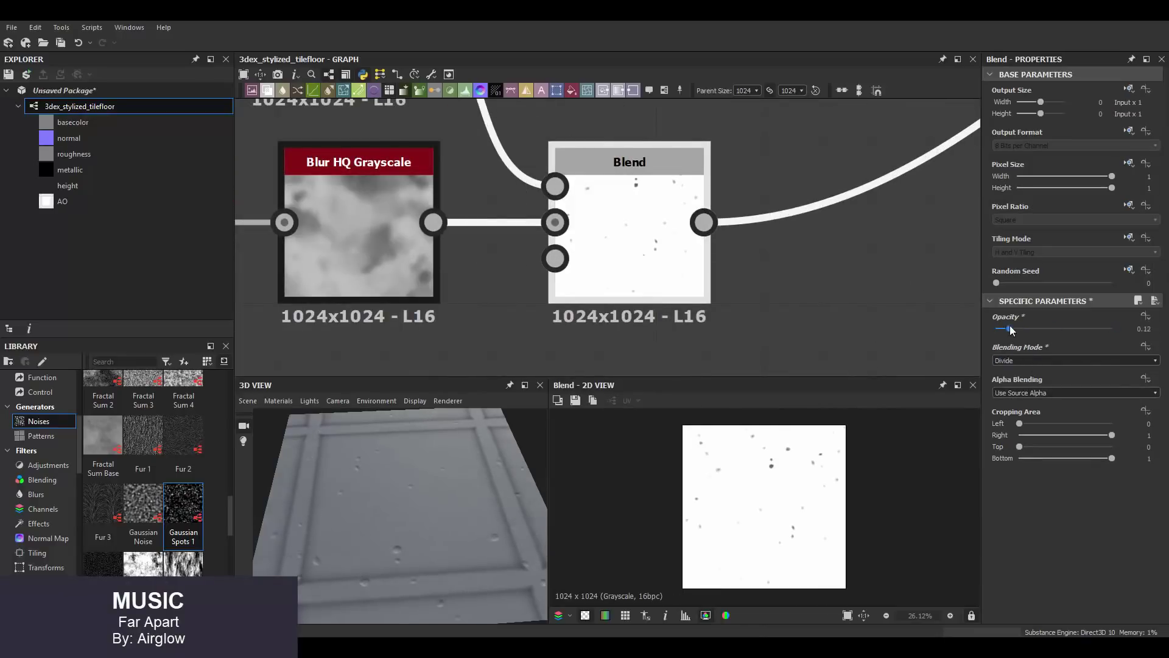
{"action": "key", "text": "ctrl+z"}
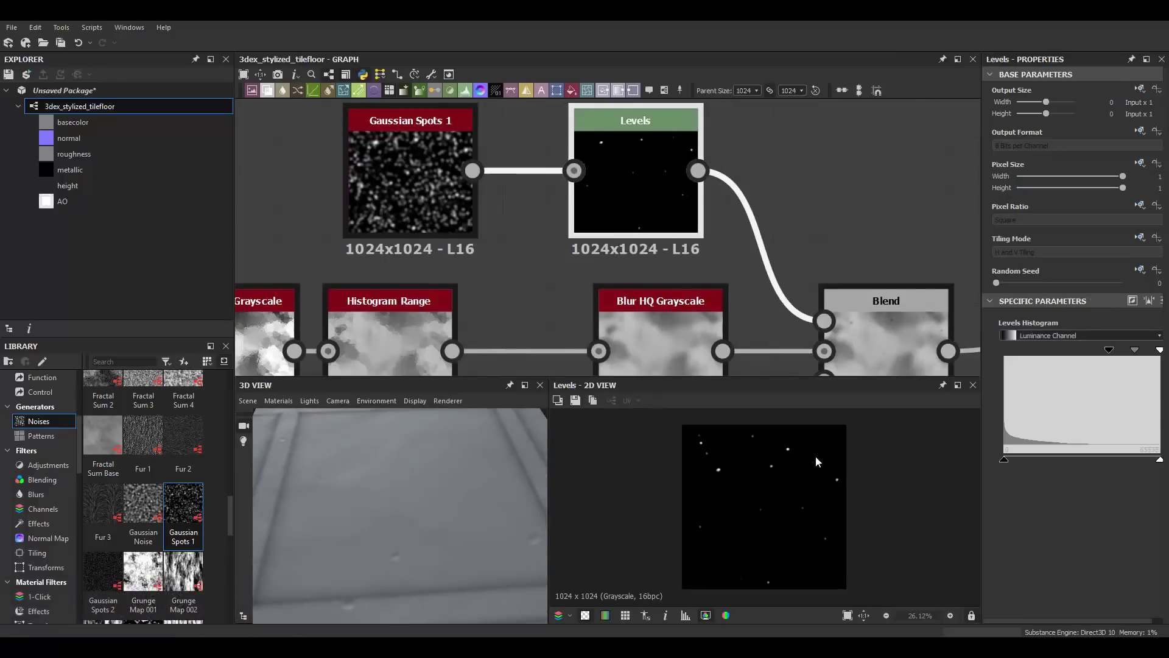
{"action": "left_click_drag", "start_coordinate": [377, 493], "coordinate": [409, 528]}
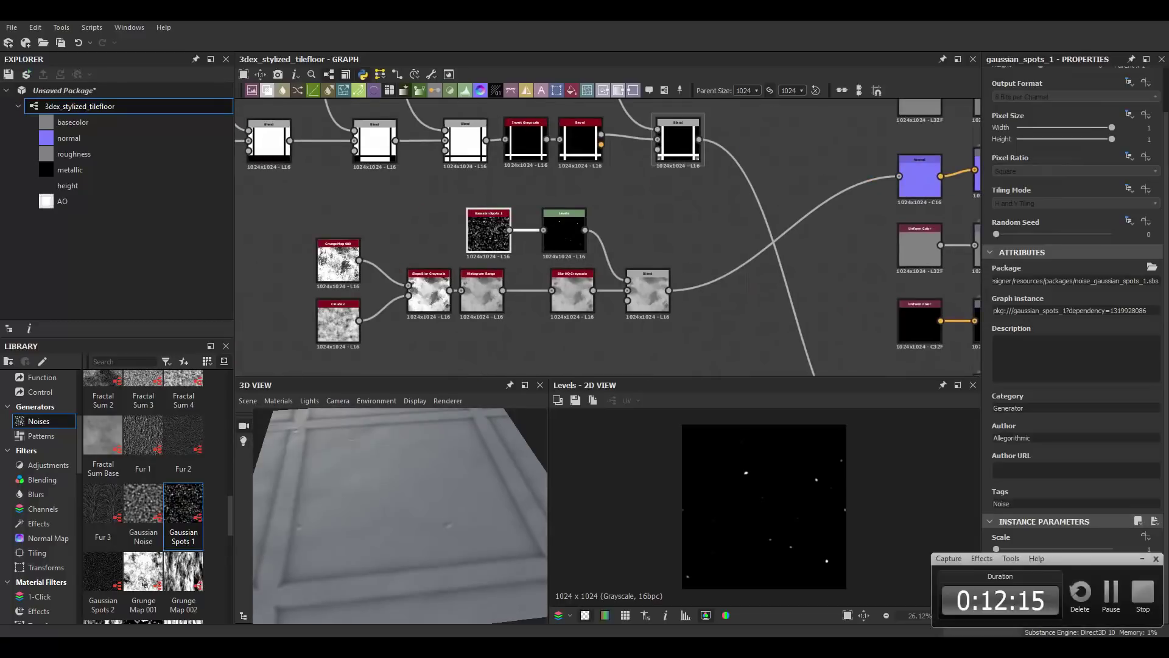
Insert a Blur HQ Grayscale between Levels and Blend and lower its intensity.
{"action": "key", "text": "space"}
{"action": "left_click", "coordinate": [652, 300]}
{"action": "left_click_drag", "start_coordinate": [1069, 583], "coordinate": [1011, 584]}
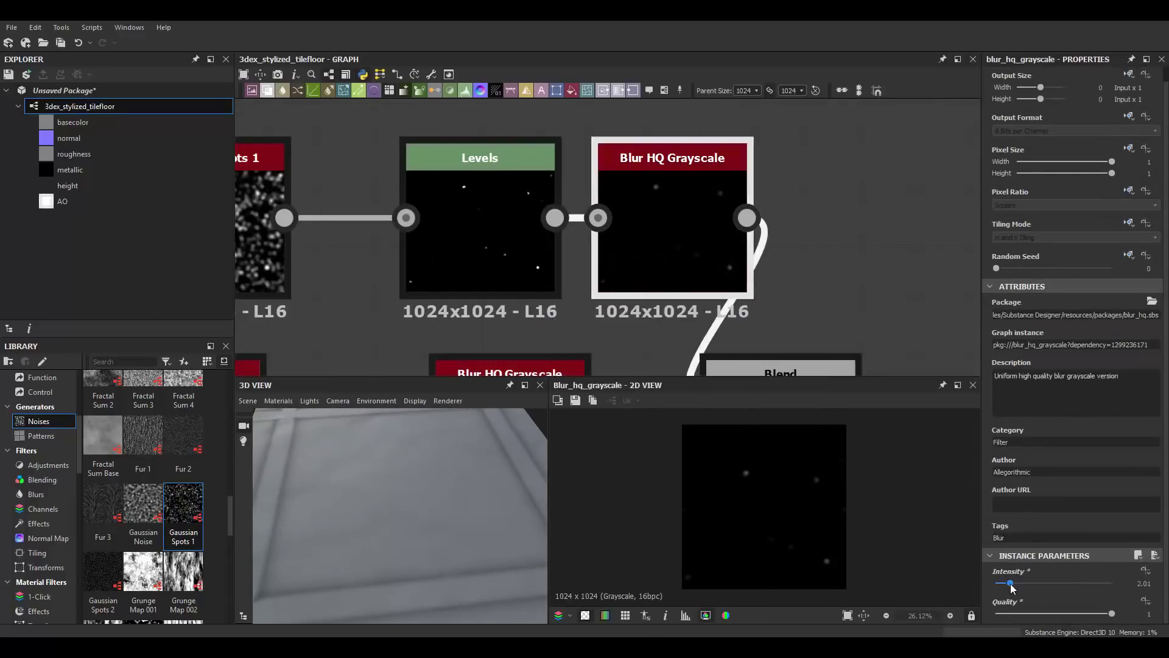
{"action": "left_click_drag", "start_coordinate": [424, 503], "coordinate": [451, 515]}
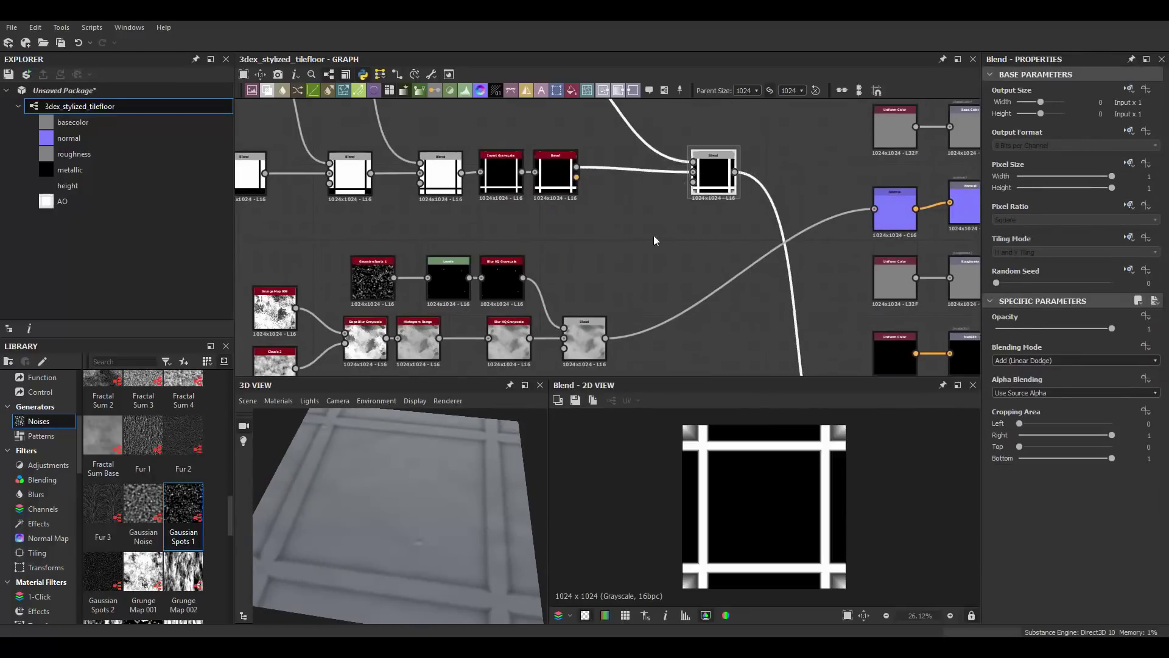
Add a Height Blend with Height Offset 0.73 and feed it into the Blend's opacity.
{"action": "key", "text": "space"}
{"action": "type", "text": "height"}
{"action": "key", "text": "Return"}
{"action": "scroll", "coordinate": [588, 142], "scroll_direction": "up", "scroll_amount": 2}
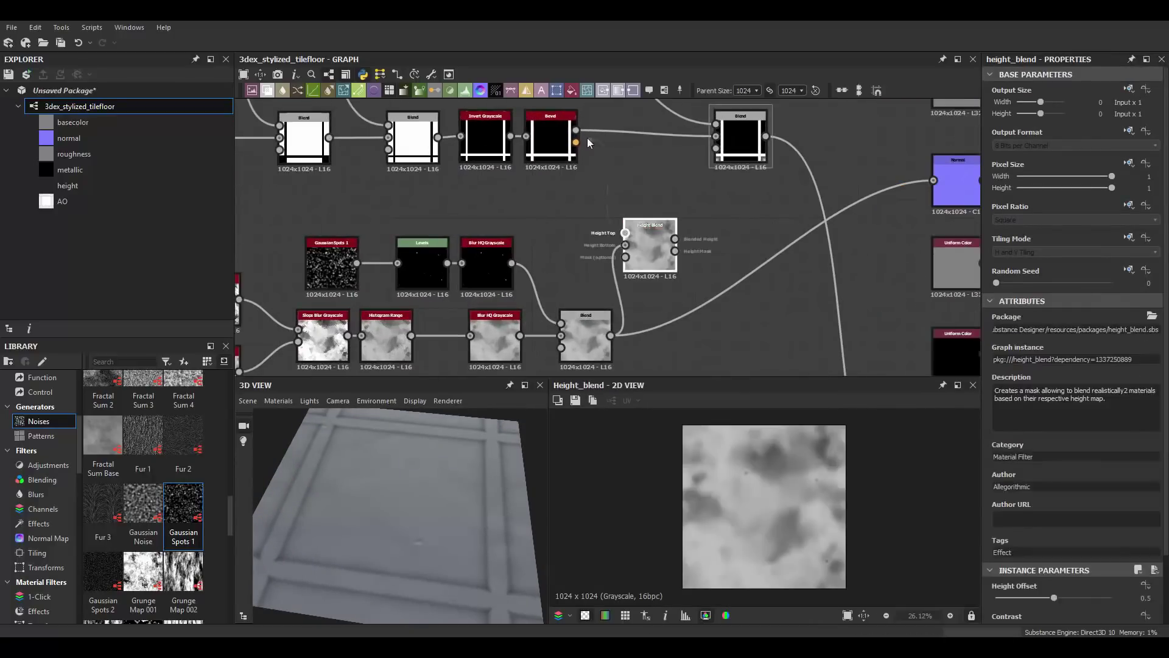
{"action": "left_click_drag", "start_coordinate": [589, 142], "coordinate": [625, 232]}
{"action": "scroll", "coordinate": [633, 237], "scroll_direction": "up", "scroll_amount": 2}
{"action": "scroll", "coordinate": [1045, 548], "scroll_direction": "down", "scroll_amount": 2}
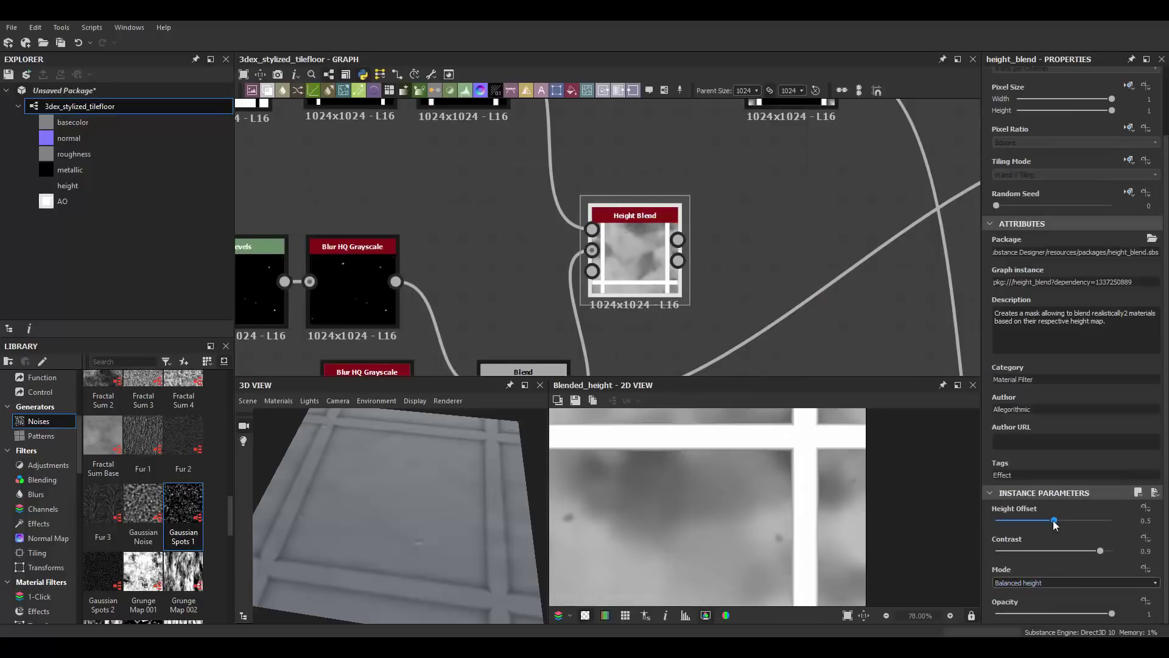
{"action": "left_click_drag", "start_coordinate": [1055, 525], "coordinate": [1080, 521]}
{"action": "scroll", "coordinate": [603, 298], "scroll_direction": "down", "scroll_amount": 2}
{"action": "left_click_drag", "start_coordinate": [604, 301], "coordinate": [657, 200]}
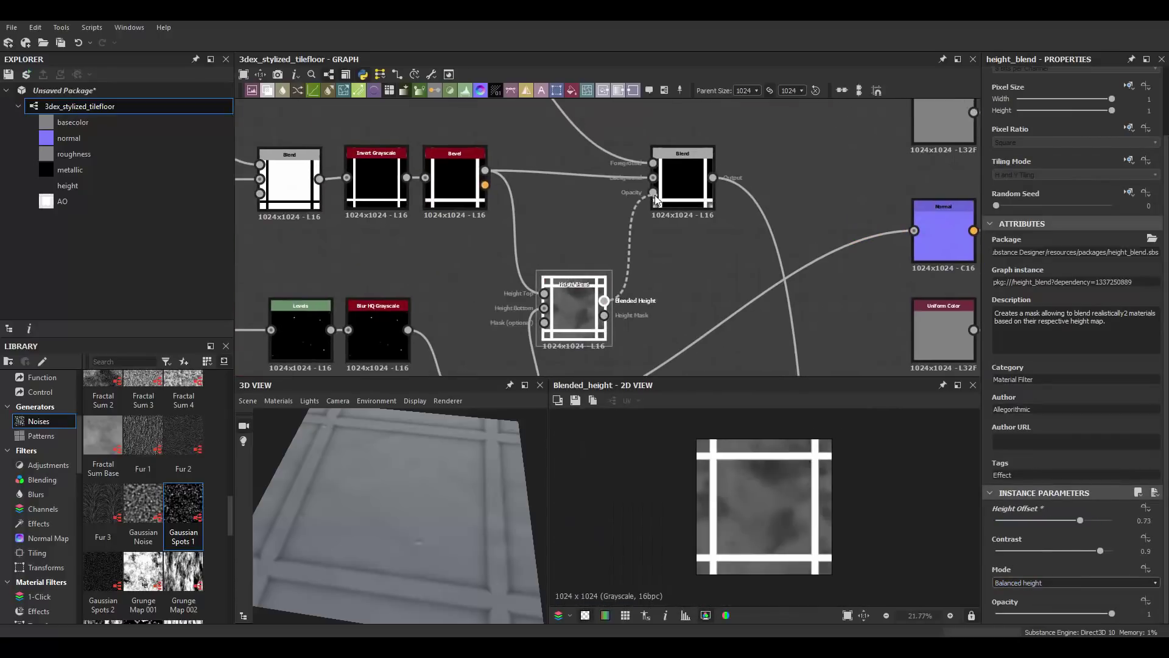
{"action": "scroll", "coordinate": [558, 291], "scroll_direction": "down", "scroll_amount": 2}
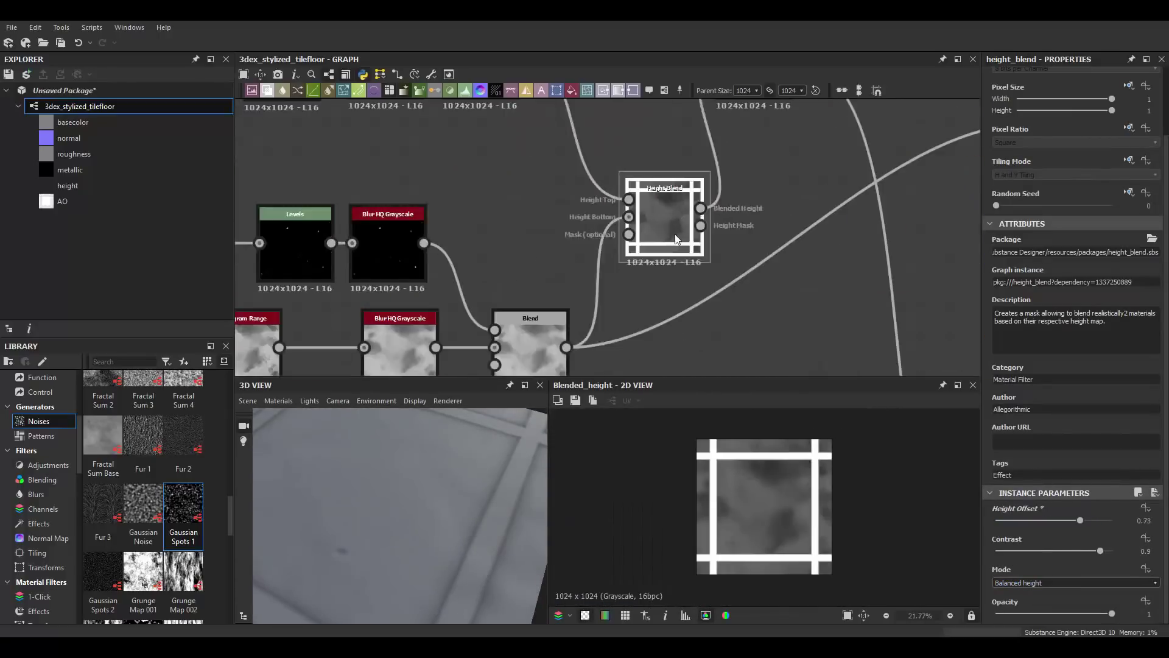
{"action": "scroll", "coordinate": [559, 292], "scroll_direction": "down", "scroll_amount": 2}
Wire a Histogram Scan of the bevel height into the Height Blend, undoing a 0.92 position.
{"action": "double_click", "coordinate": [535, 170]}
{"action": "scroll", "coordinate": [558, 274], "scroll_direction": "up", "scroll_amount": 3}
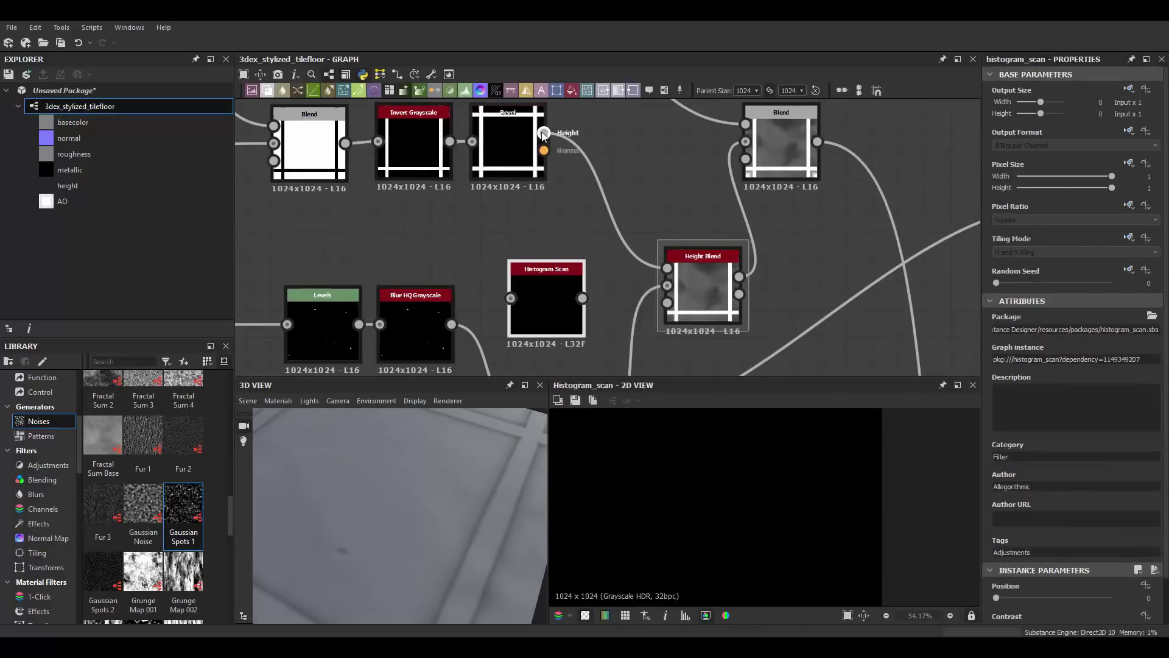
{"action": "scroll", "coordinate": [548, 274], "scroll_direction": "up", "scroll_amount": 2}
{"action": "left_click_drag", "start_coordinate": [1126, 602], "coordinate": [1103, 598]}
{"action": "left_click_drag", "start_coordinate": [557, 254], "coordinate": [677, 271]}
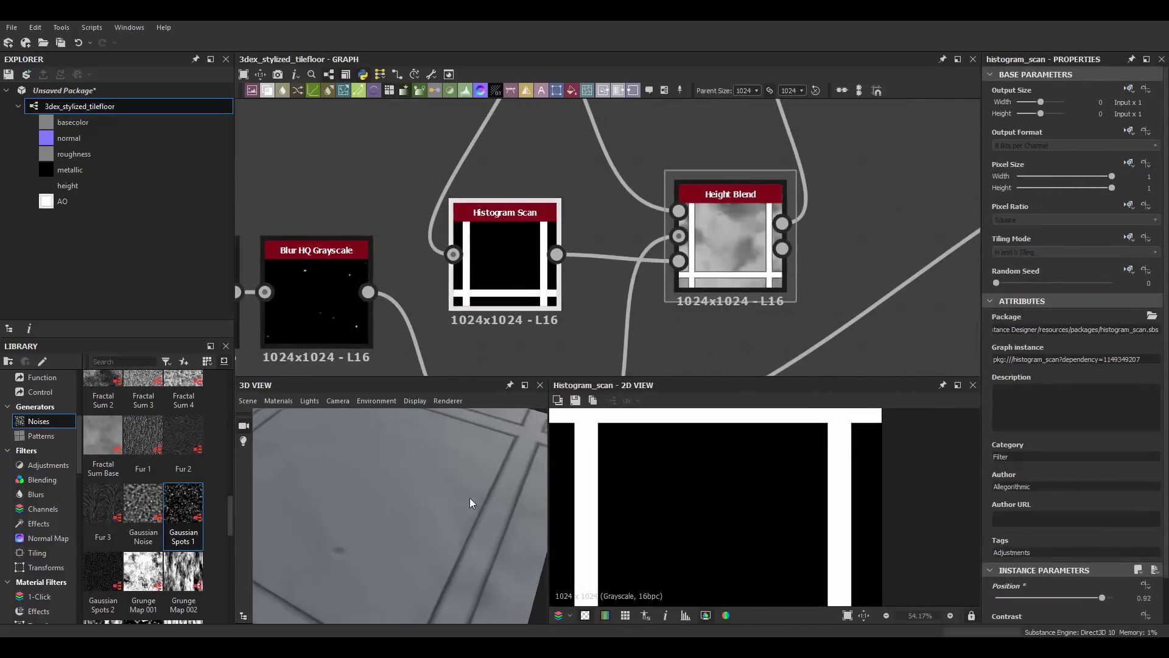
{"action": "scroll", "coordinate": [1094, 581], "scroll_direction": "down", "scroll_amount": 1}
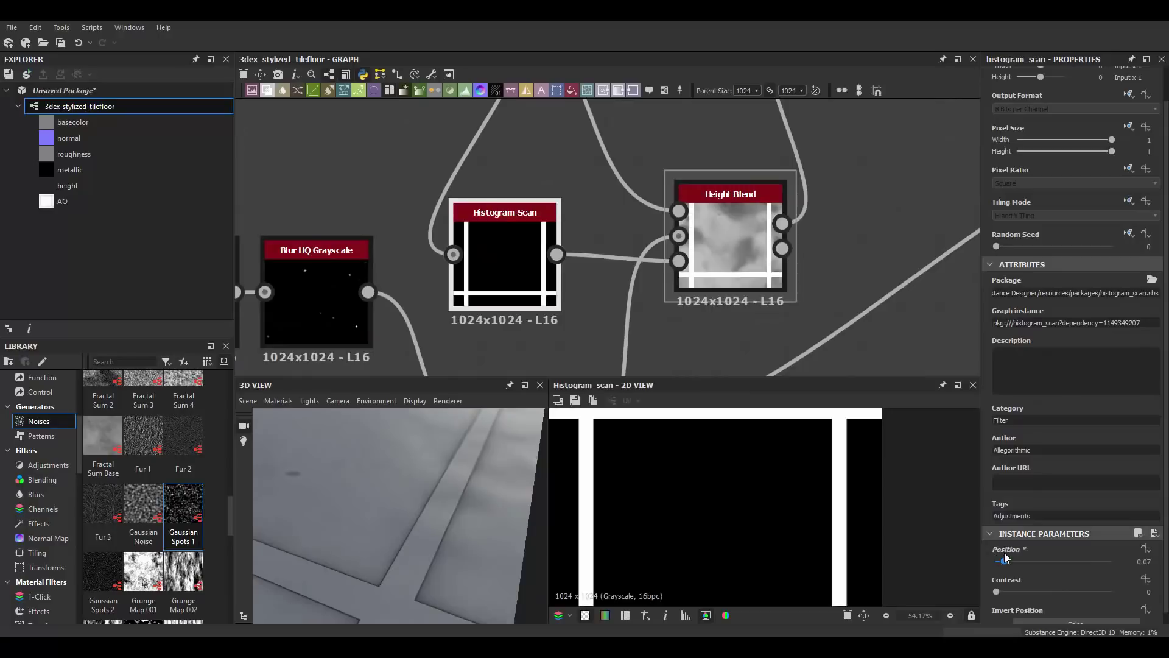
{"action": "key", "text": "ctrl+z"}
{"action": "scroll", "coordinate": [668, 246], "scroll_direction": "down", "scroll_amount": 3}
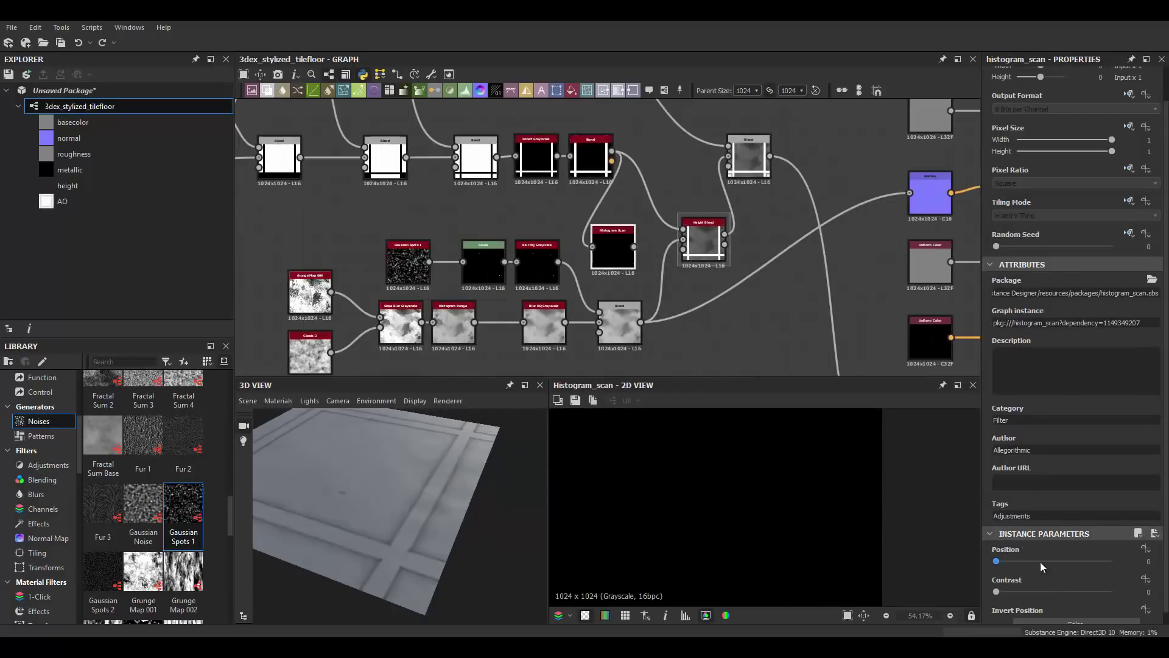
{"action": "scroll", "coordinate": [749, 296], "scroll_direction": "up", "scroll_amount": 3}
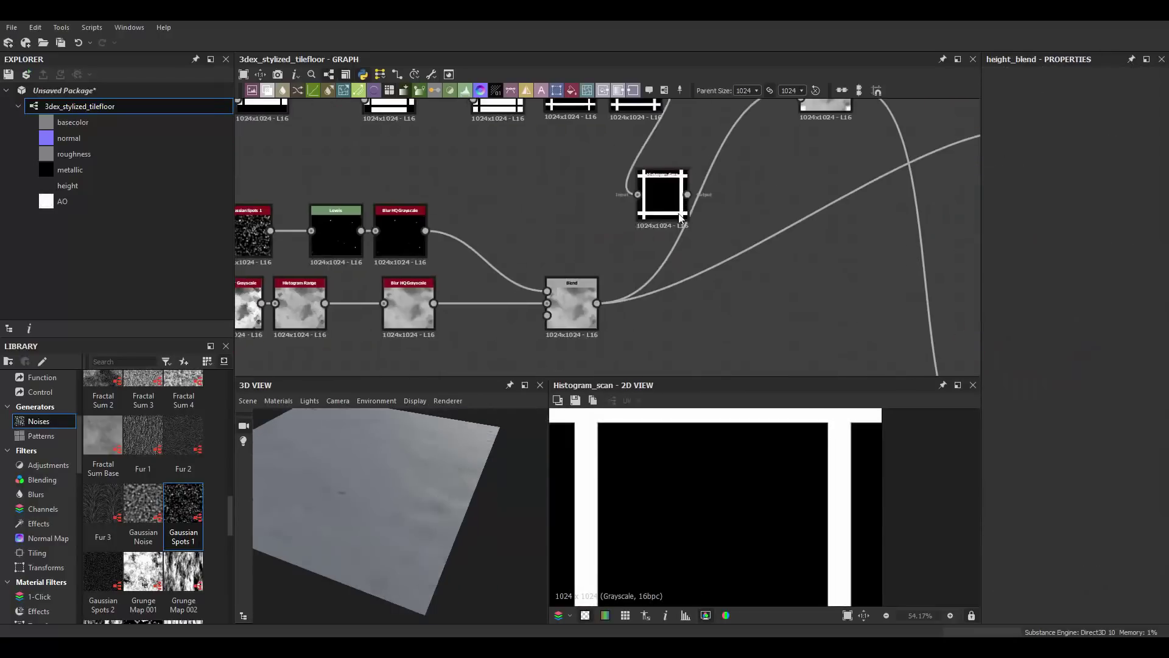
Delete the Height Blend and rewire Histogram Scan, the grunge result and the bevel height into the Blend.
{"action": "key", "text": "Delete"}
{"action": "left_click", "coordinate": [595, 275]}
{"action": "middle_click_drag", "start_coordinate": [641, 259], "coordinate": [757, 217]}
{"action": "left_click_drag", "start_coordinate": [586, 178], "coordinate": [659, 267]}
{"action": "double_click", "coordinate": [688, 261]}
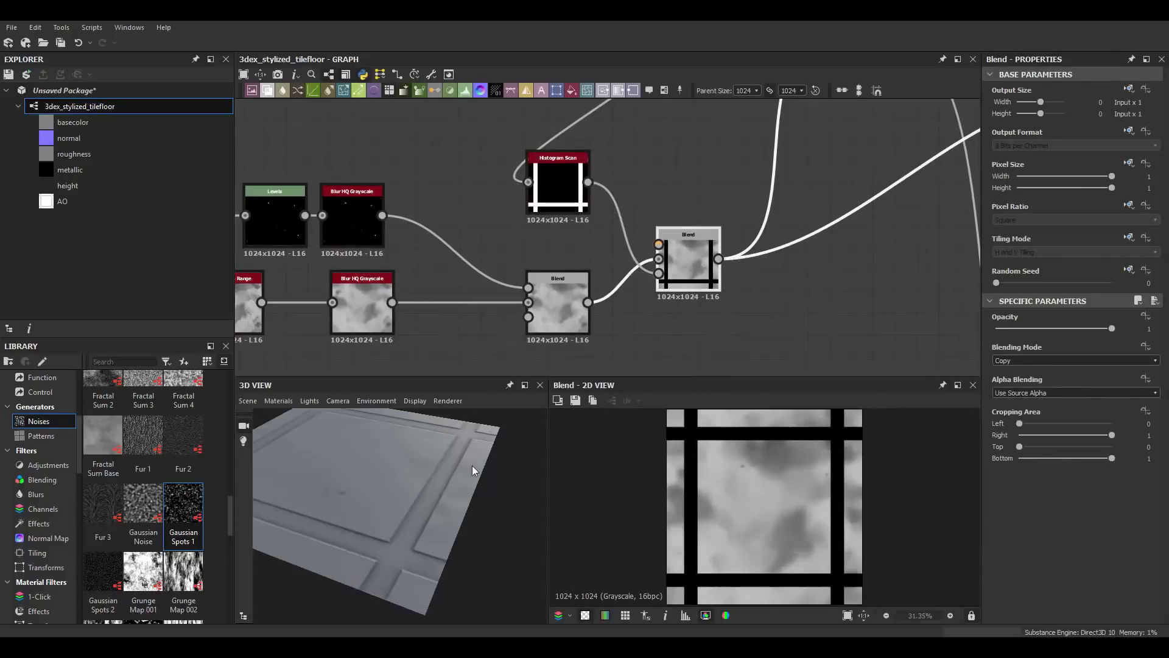
{"action": "scroll", "coordinate": [609, 243], "scroll_direction": "down", "scroll_amount": 2}
{"action": "scroll", "coordinate": [572, 251], "scroll_direction": "up", "scroll_amount": 2}
{"action": "scroll", "coordinate": [573, 251], "scroll_direction": "down", "scroll_amount": 2}
{"action": "scroll", "coordinate": [616, 262], "scroll_direction": "up", "scroll_amount": 2}
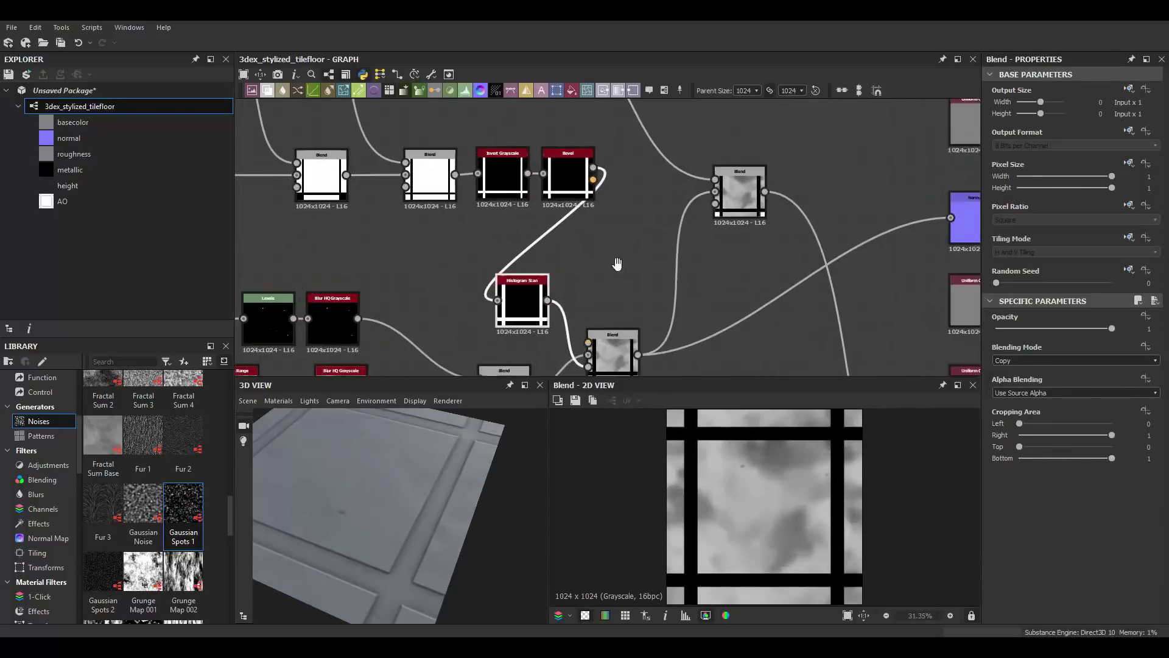
{"action": "middle_click_drag", "start_coordinate": [615, 261], "coordinate": [719, 259]}
Add a new Blend node with the Bevel output in its foreground.
{"action": "key", "text": "space"}
{"action": "type", "text": "b"}
{"action": "left_click", "coordinate": [726, 287]}
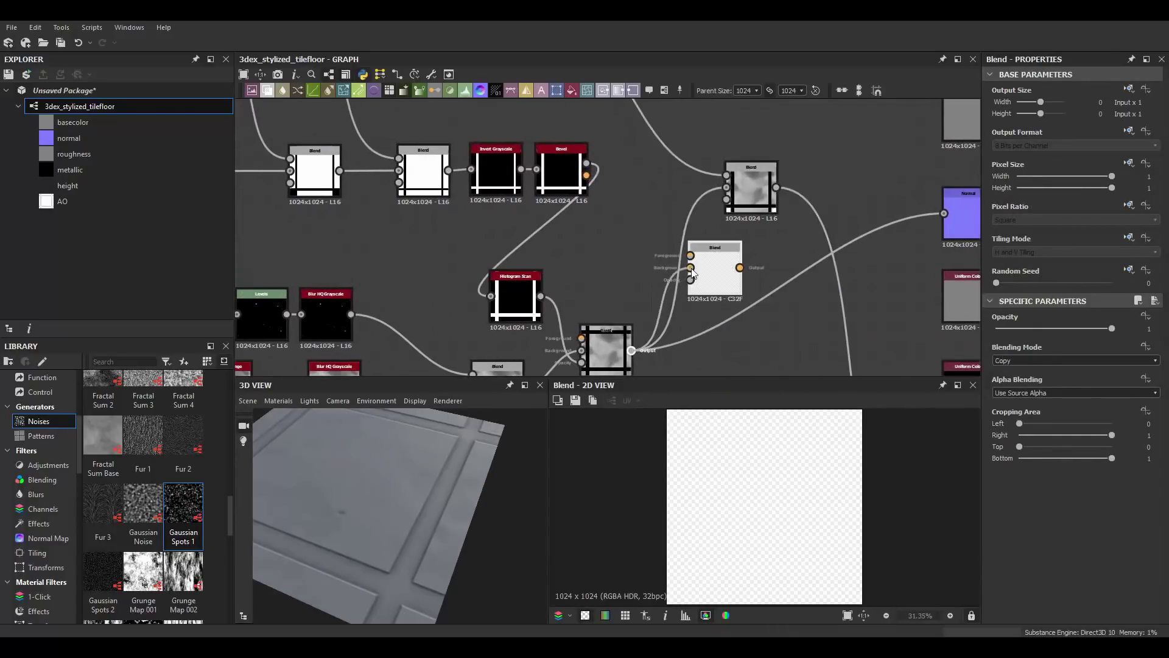
{"action": "left_click_drag", "start_coordinate": [690, 255], "coordinate": [586, 164]}
{"action": "scroll", "coordinate": [682, 216], "scroll_direction": "up", "scroll_amount": 1}
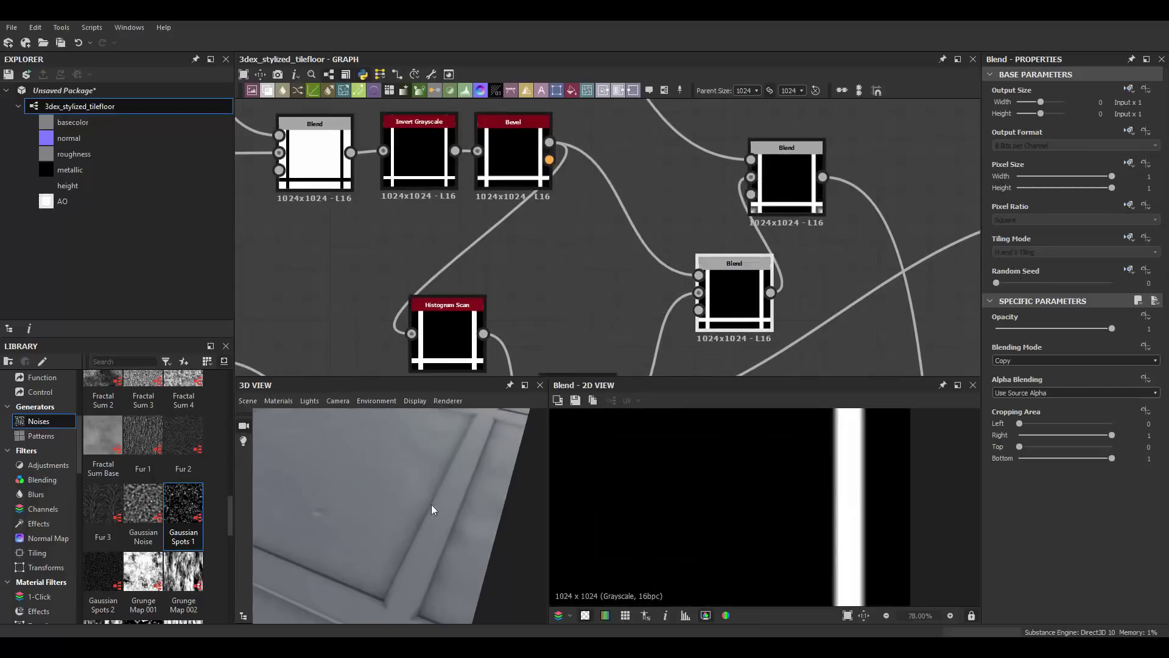
{"action": "scroll", "coordinate": [743, 270], "scroll_direction": "down", "scroll_amount": 3}
{"action": "scroll", "coordinate": [722, 170], "scroll_direction": "up", "scroll_amount": 2}
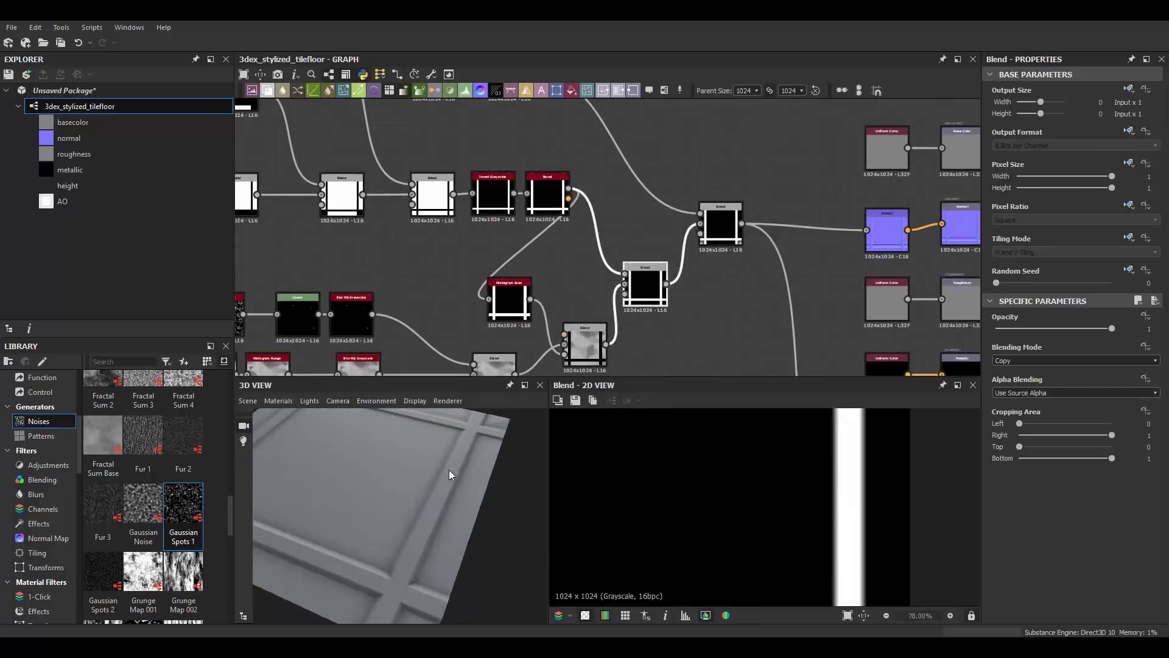
{"action": "scroll", "coordinate": [651, 278], "scroll_direction": "up", "scroll_amount": 2}
Set the new Blend to Add (Linear Dodge) at full opacity.
{"action": "left_click", "coordinate": [1030, 361]}
{"action": "left_click", "coordinate": [1019, 374]}
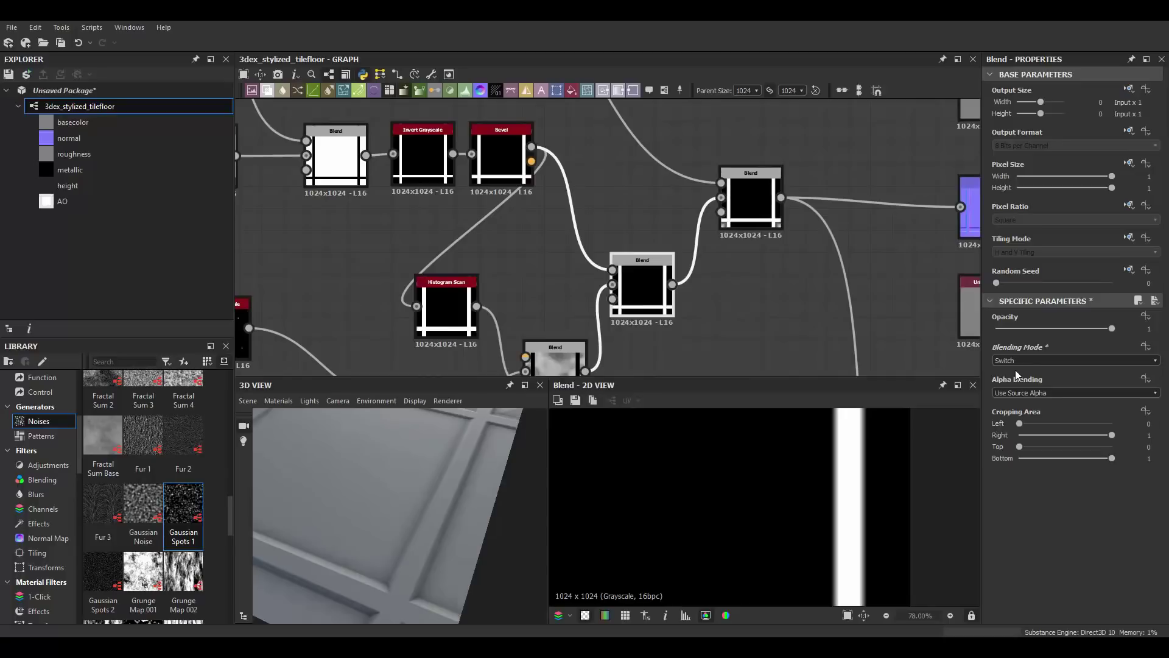
{"action": "scroll", "coordinate": [1015, 368], "scroll_direction": "up", "scroll_amount": 6}
{"action": "left_click", "coordinate": [1025, 329]}
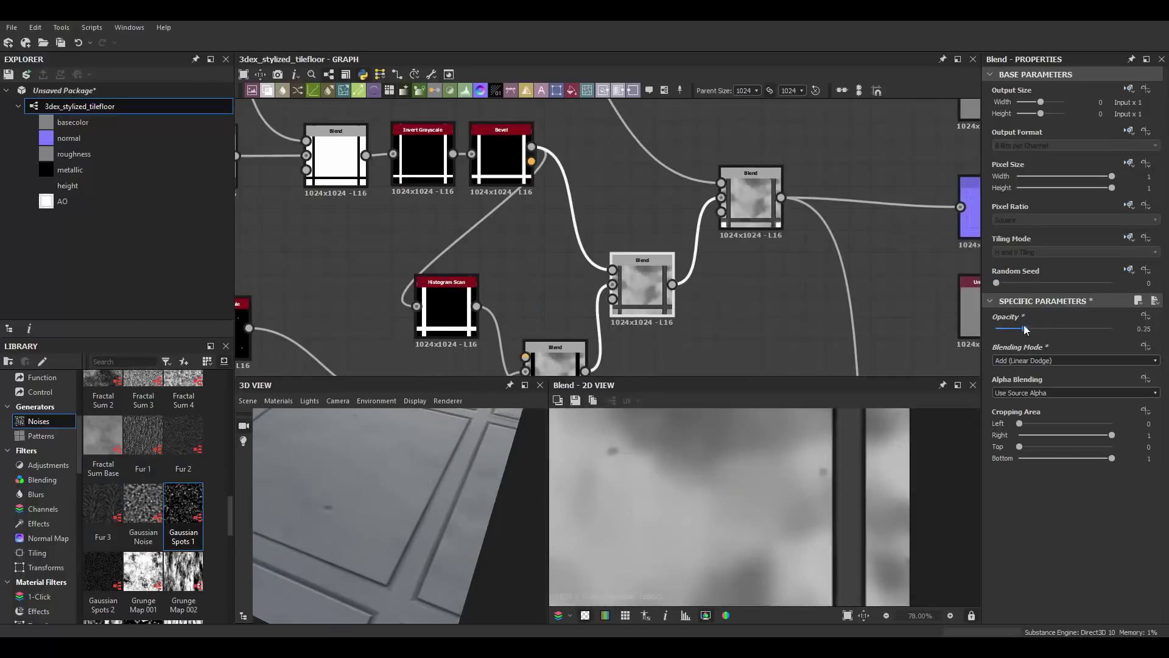
{"action": "scroll", "coordinate": [412, 506], "scroll_direction": "up", "scroll_amount": 5}
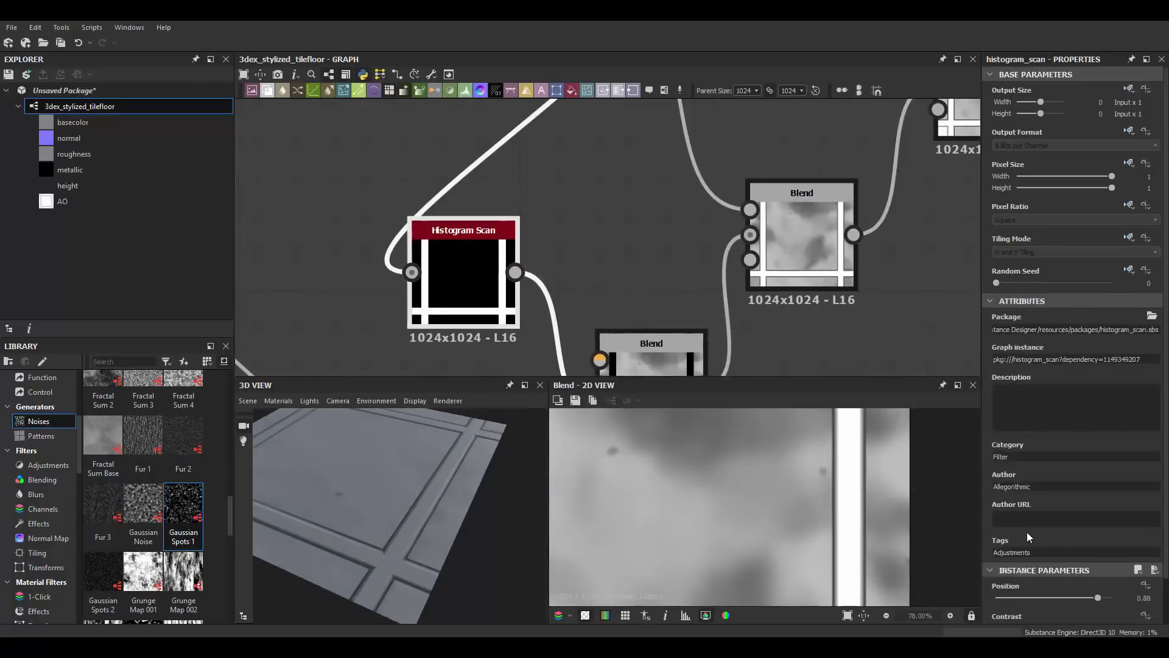
{"action": "scroll", "coordinate": [1072, 544], "scroll_direction": "down", "scroll_amount": 2}
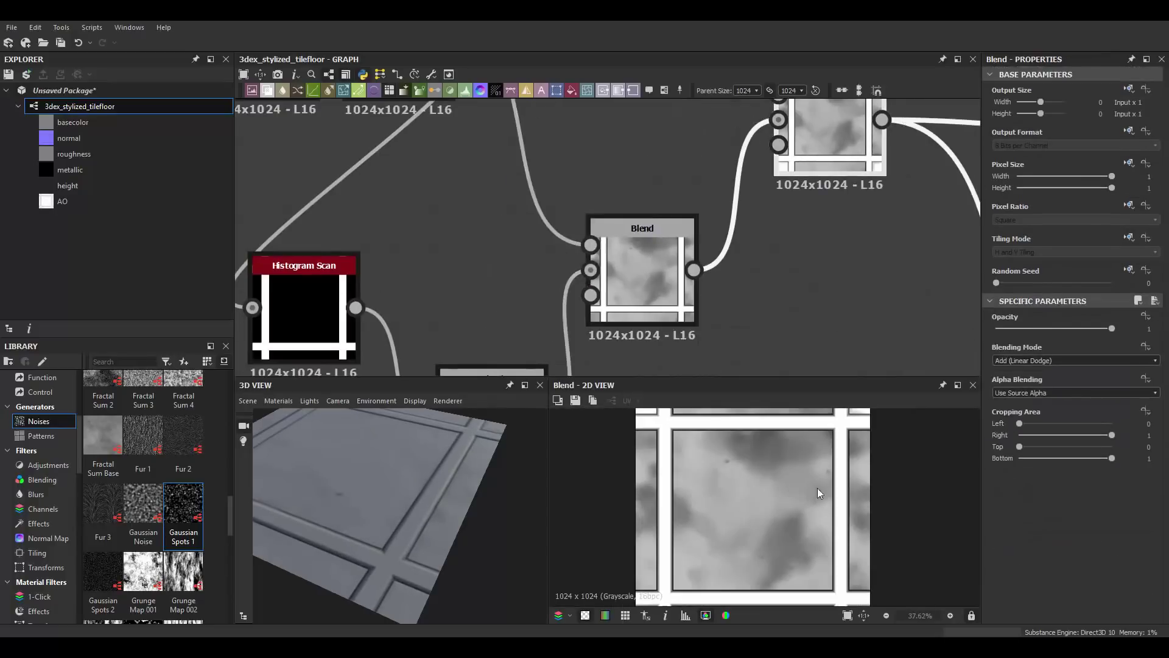
{"action": "scroll", "coordinate": [418, 498], "scroll_direction": "down", "scroll_amount": 5}
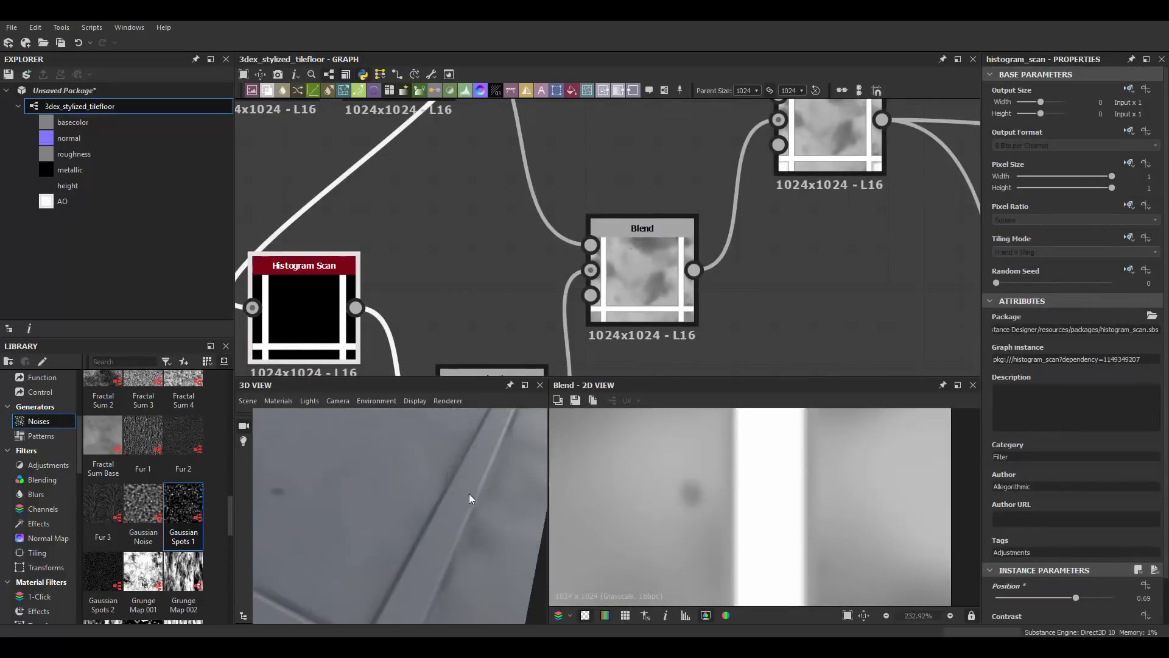
{"action": "scroll", "coordinate": [912, 335], "scroll_direction": "up", "scroll_amount": 2}
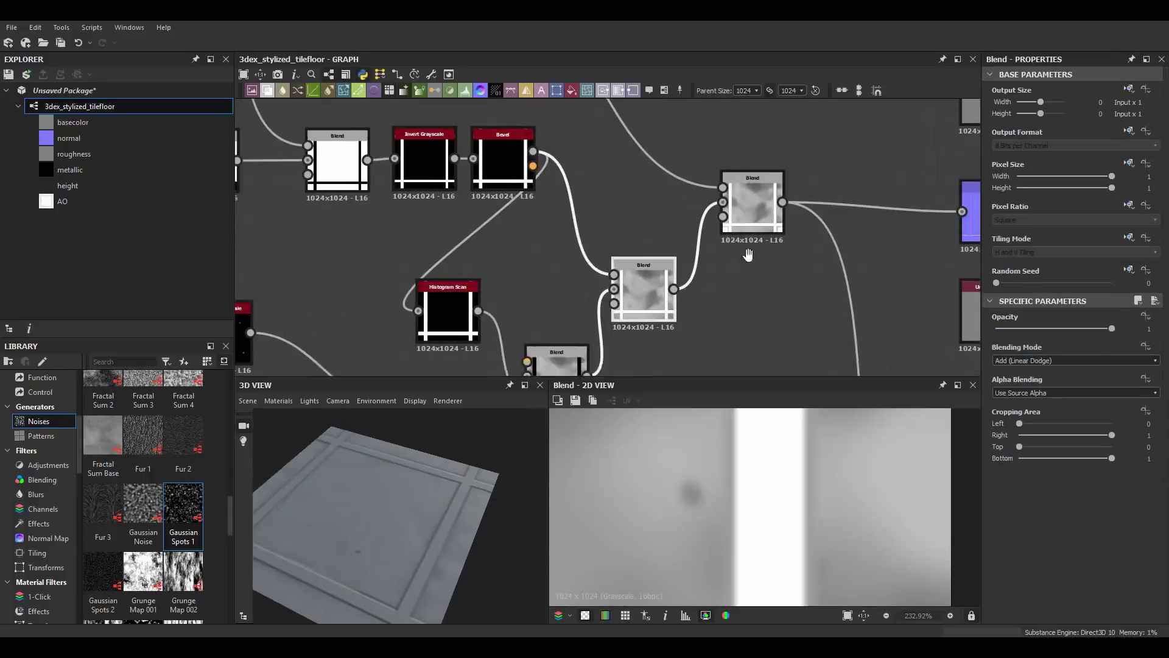
{"action": "left_click_drag", "start_coordinate": [997, 328], "coordinate": [1164, 342]}
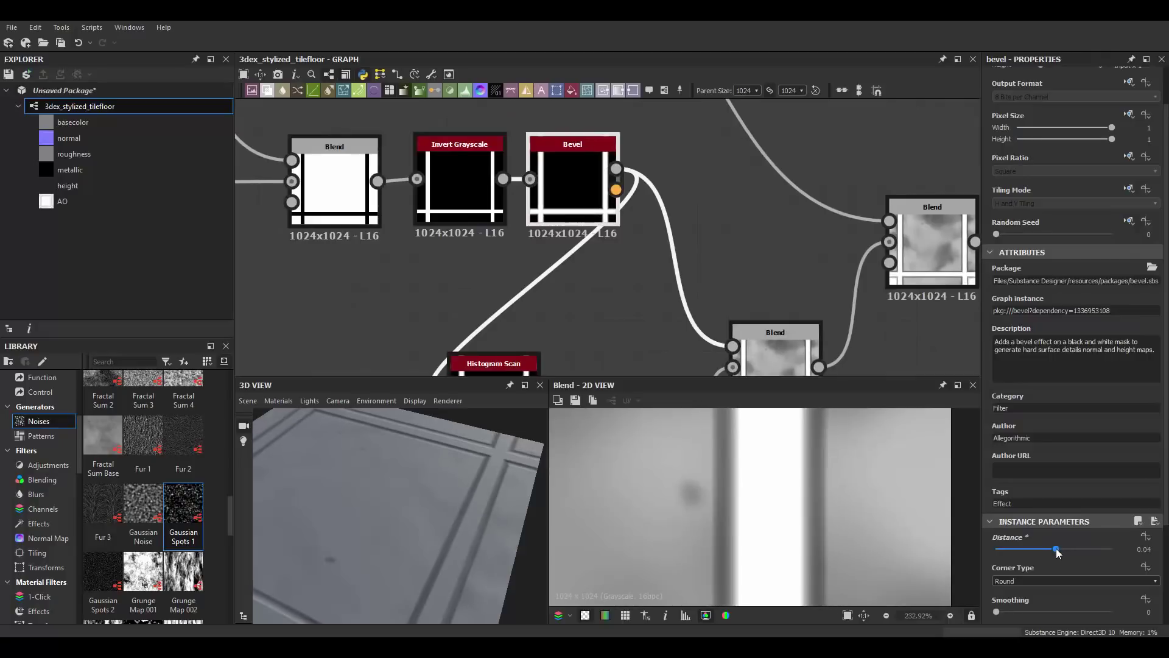
Set Bevel distance to 0.03 and check the Bevel, Histogram Range and Blend outputs.
{"action": "left_click_drag", "start_coordinate": [1054, 550], "coordinate": [1055, 549]}
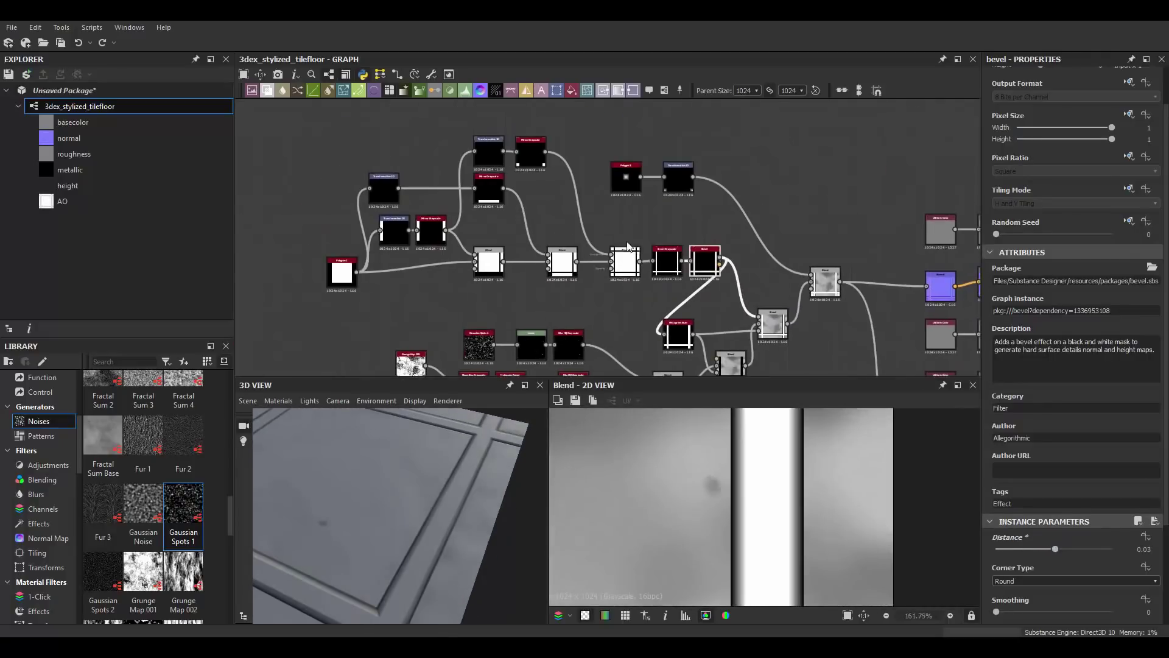
{"action": "scroll", "coordinate": [731, 298], "scroll_direction": "up", "scroll_amount": 2}
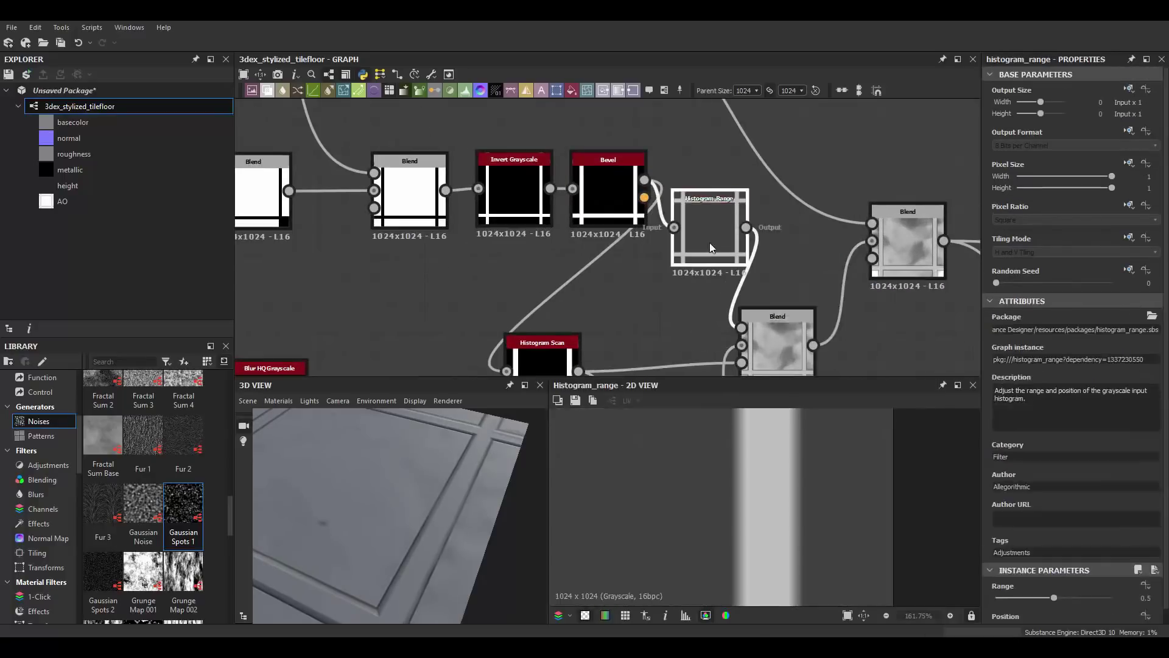
{"action": "left_click", "coordinate": [778, 332]}
{"action": "left_click", "coordinate": [607, 189]}
{"action": "left_click", "coordinate": [709, 231]}
{"action": "left_click", "coordinate": [778, 341]}
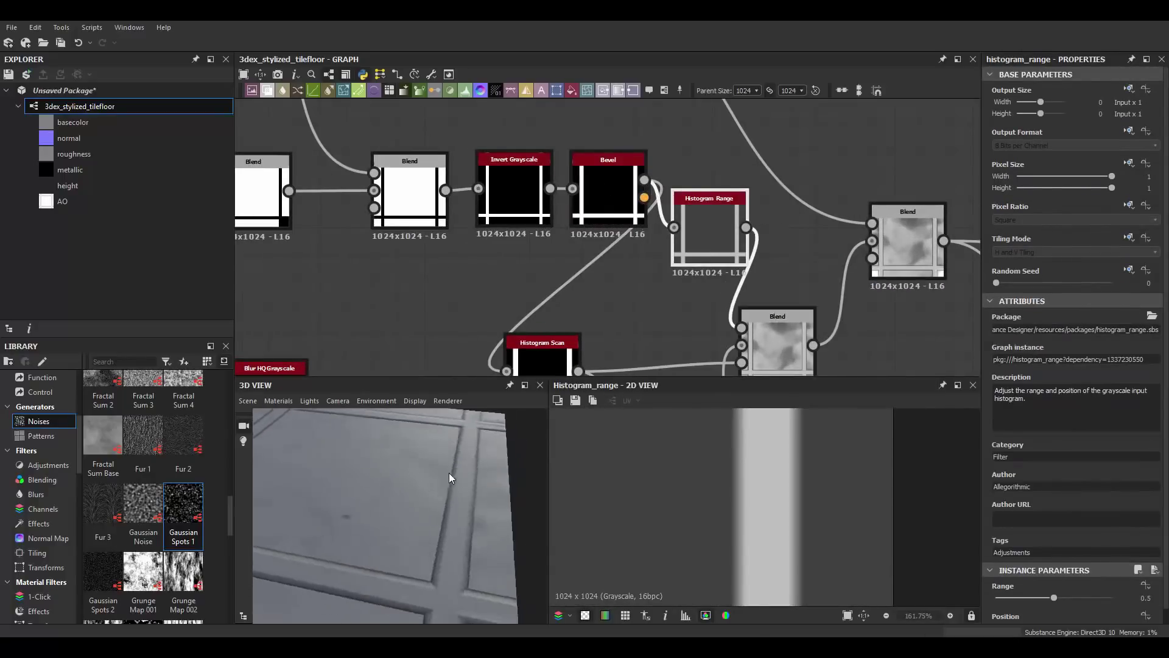
Switch the lower Blend to Add (Linear Dodge) and lower its opacity to about half.
{"action": "scroll", "coordinate": [829, 346], "scroll_direction": "up", "scroll_amount": 2}
{"action": "scroll", "coordinate": [709, 346], "scroll_direction": "down", "scroll_amount": 4}
{"action": "scroll", "coordinate": [710, 346], "scroll_direction": "up", "scroll_amount": 3}
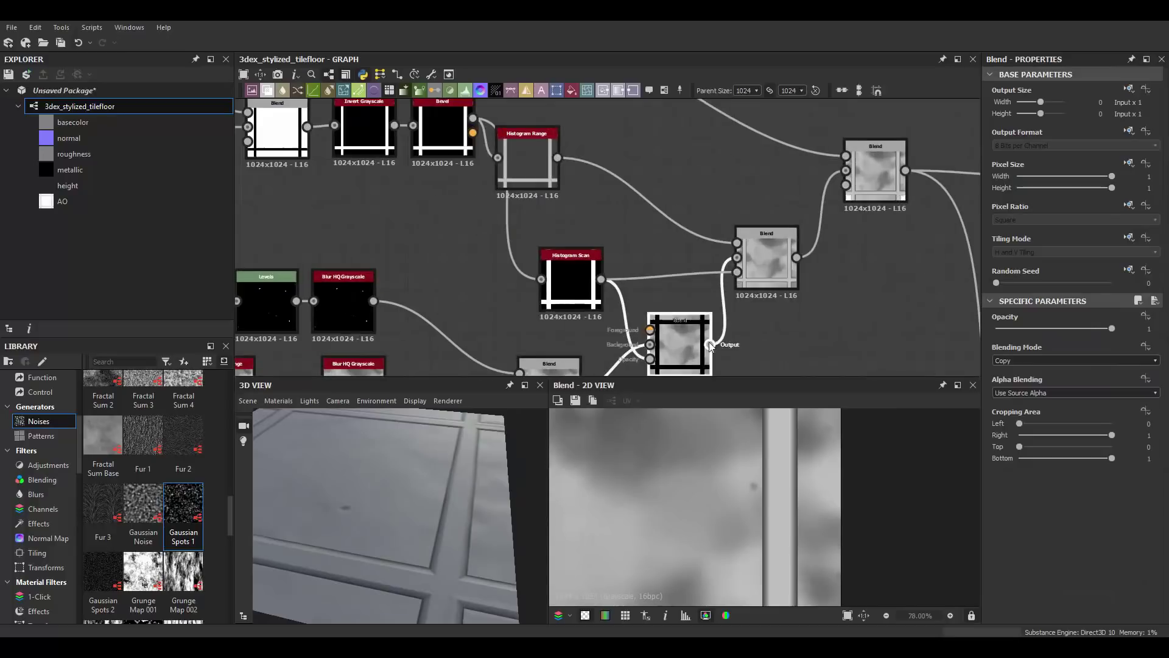
{"action": "left_click_drag", "start_coordinate": [1112, 328], "coordinate": [1104, 329]}
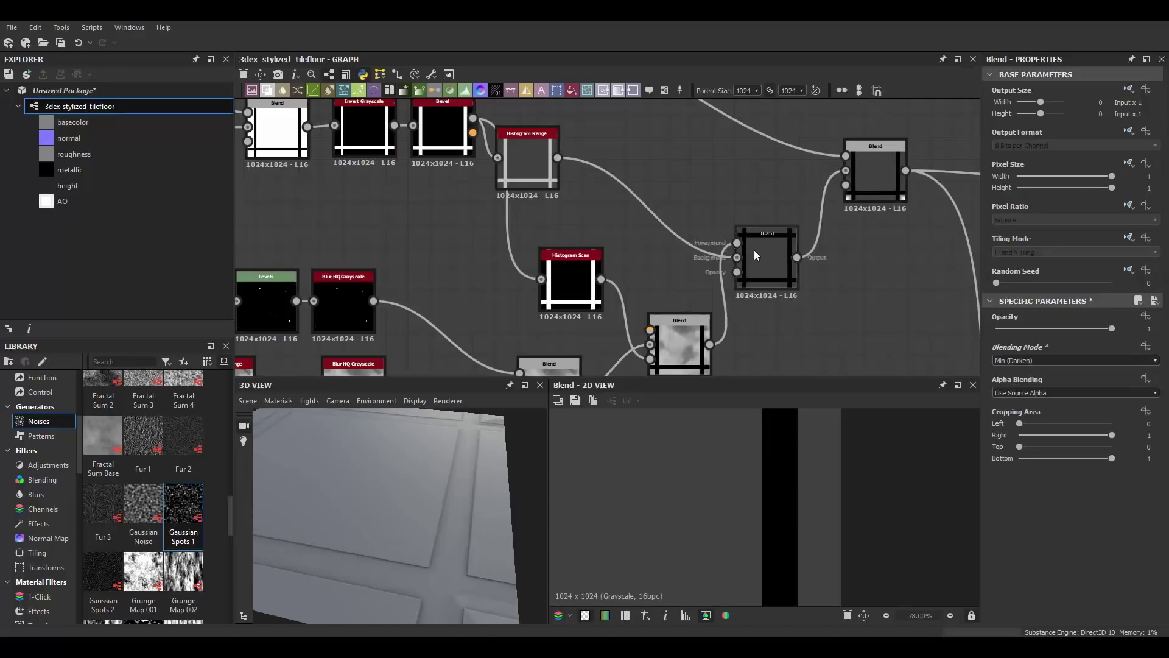
{"action": "left_click", "coordinate": [1034, 378]}
{"action": "left_click_drag", "start_coordinate": [1112, 328], "coordinate": [1055, 328]}
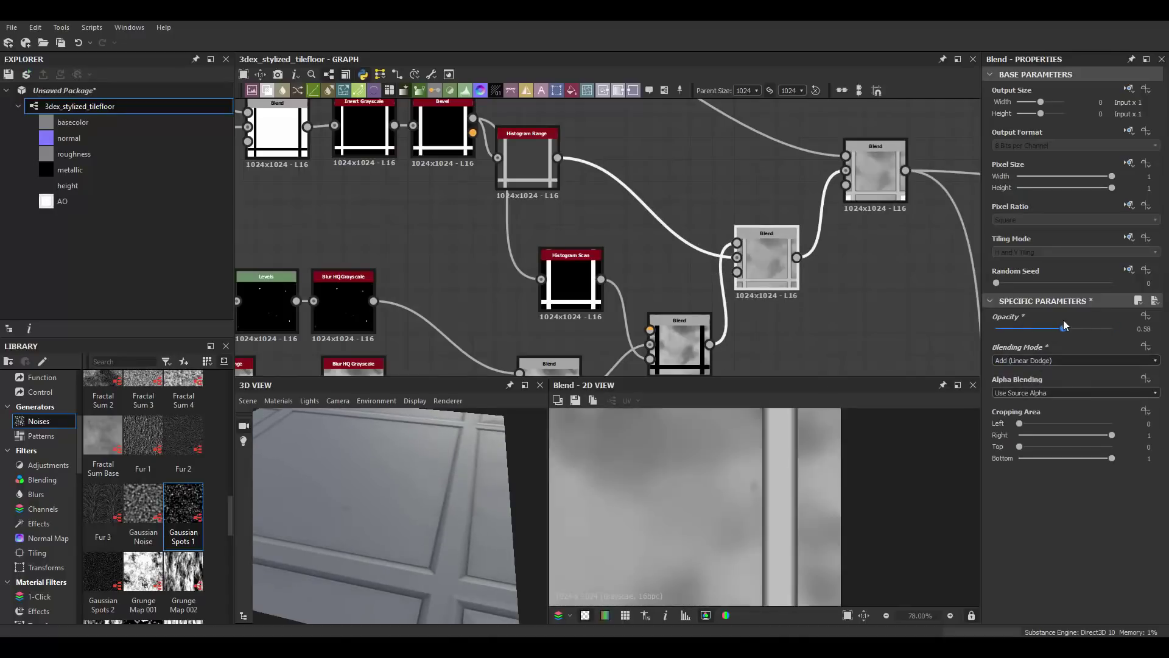
Route Histogram Scan through a Blur HQ Grayscale into the Blend background, opacity 0.64.
{"action": "left_click_drag", "start_coordinate": [601, 279], "coordinate": [661, 228]}
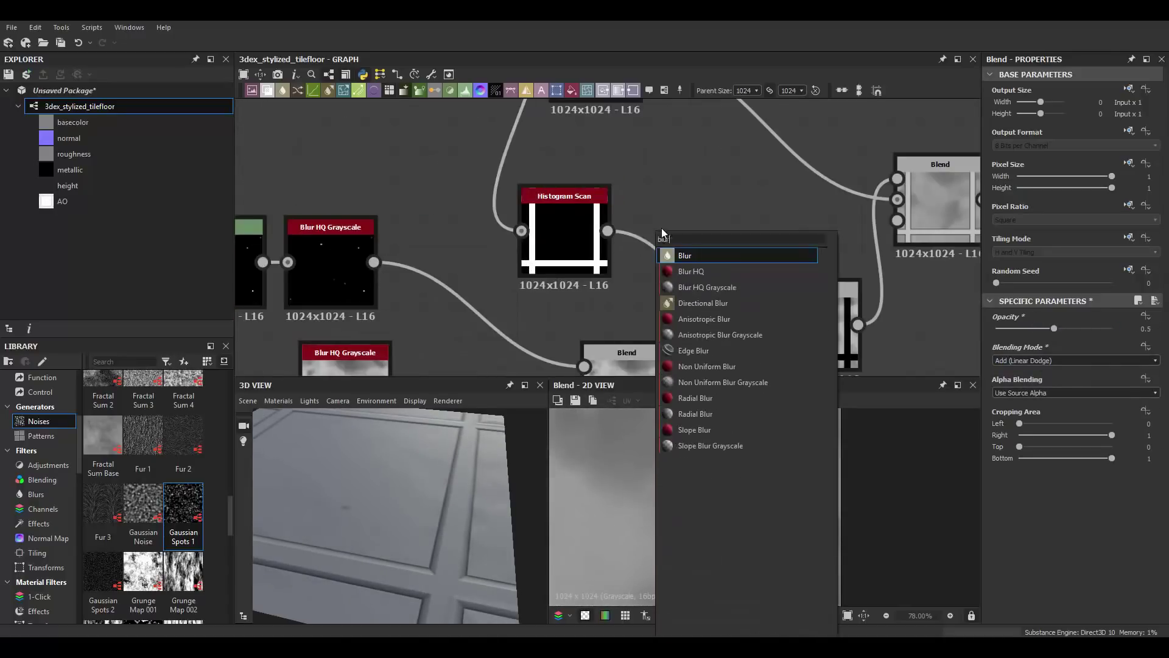
{"action": "left_click", "coordinate": [685, 219]}
{"action": "left_click_drag", "start_coordinate": [772, 206], "coordinate": [805, 299]}
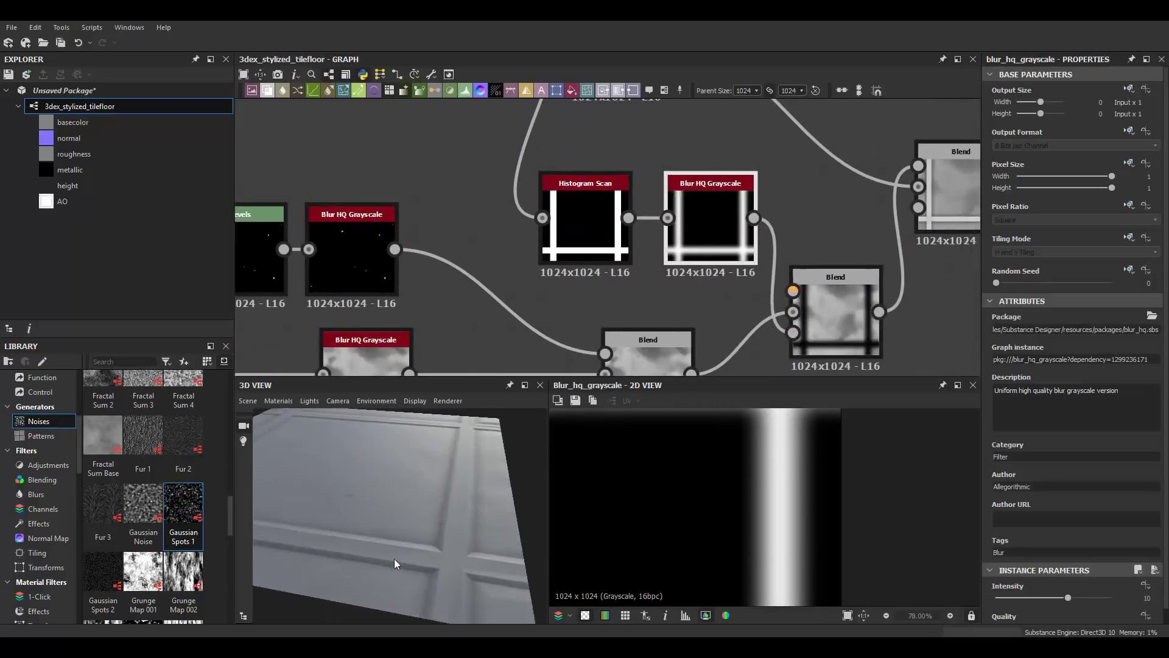
{"action": "left_click_drag", "start_coordinate": [393, 558], "coordinate": [441, 526]}
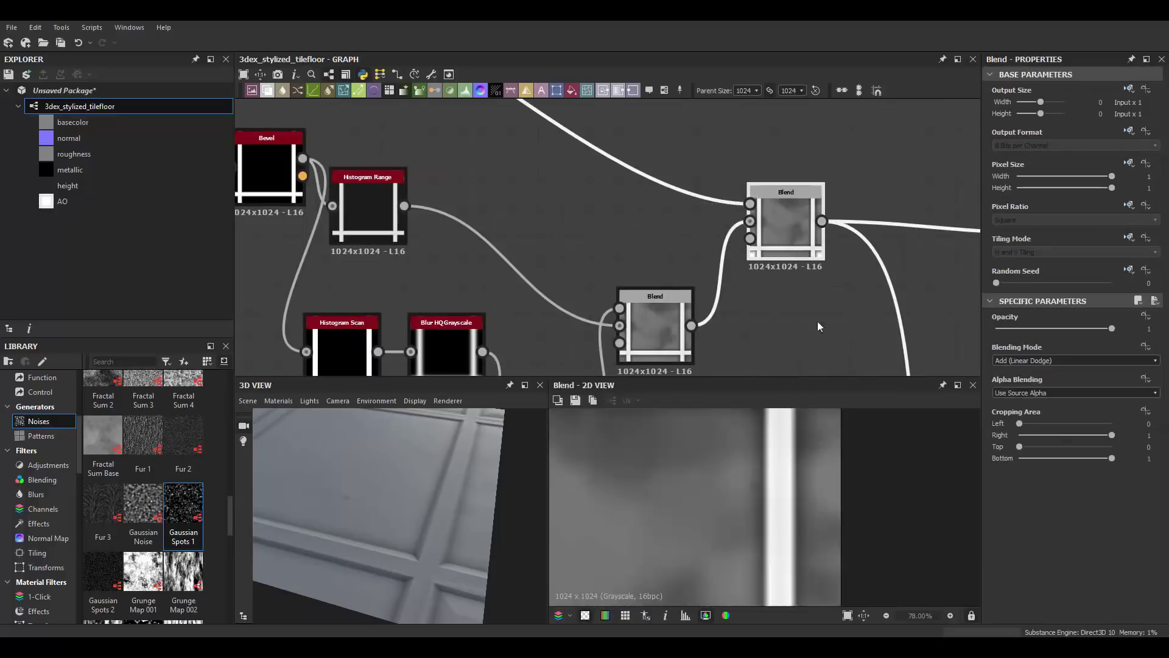
{"action": "mouse_move", "coordinate": [1054, 328]}
{"action": "left_mouse_down"}
{"action": "mouse_move", "coordinate": [1072, 328]}
{"action": "mouse_move", "coordinate": [1070, 339]}
{"action": "left_mouse_up"}
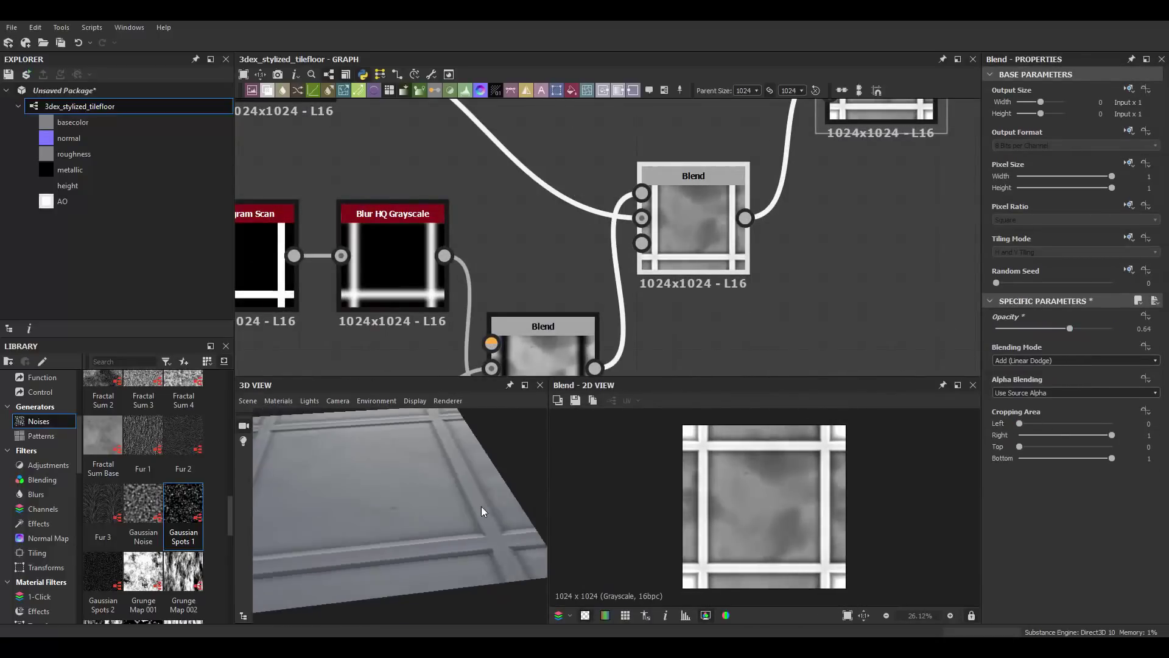
{"action": "mouse_move", "coordinate": [481, 506]}
{"action": "left_mouse_down"}
{"action": "mouse_move", "coordinate": [525, 495]}
{"action": "mouse_move", "coordinate": [468, 475]}
{"action": "mouse_move", "coordinate": [484, 463]}
{"action": "left_mouse_up"}
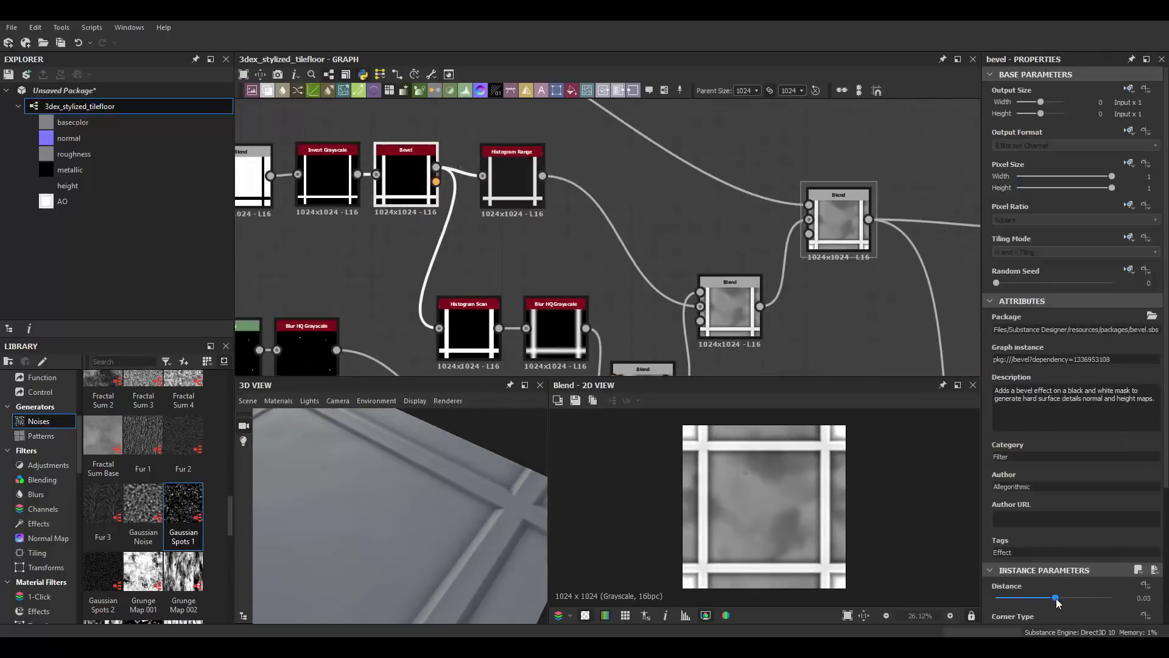
Reduce the Bevel distance and switch the Polygon blend's mode to Screen.
{"action": "left_click_drag", "start_coordinate": [1056, 602], "coordinate": [1055, 599]}
{"action": "left_click_drag", "start_coordinate": [451, 518], "coordinate": [487, 505]}
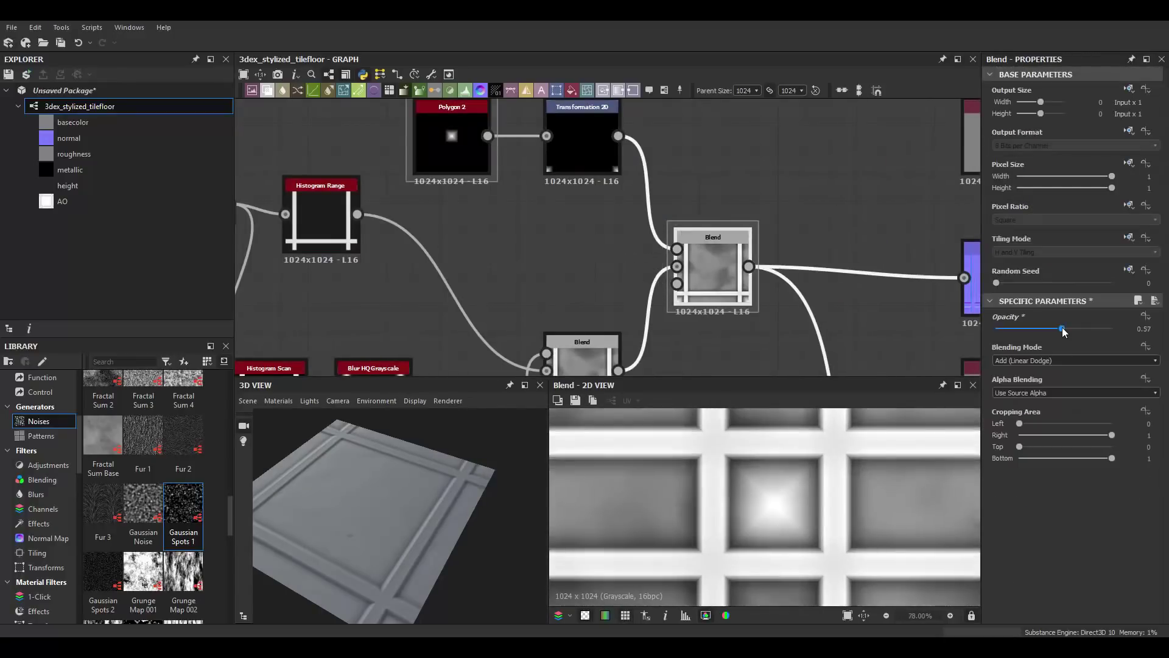
{"action": "left_click", "coordinate": [1010, 426]}
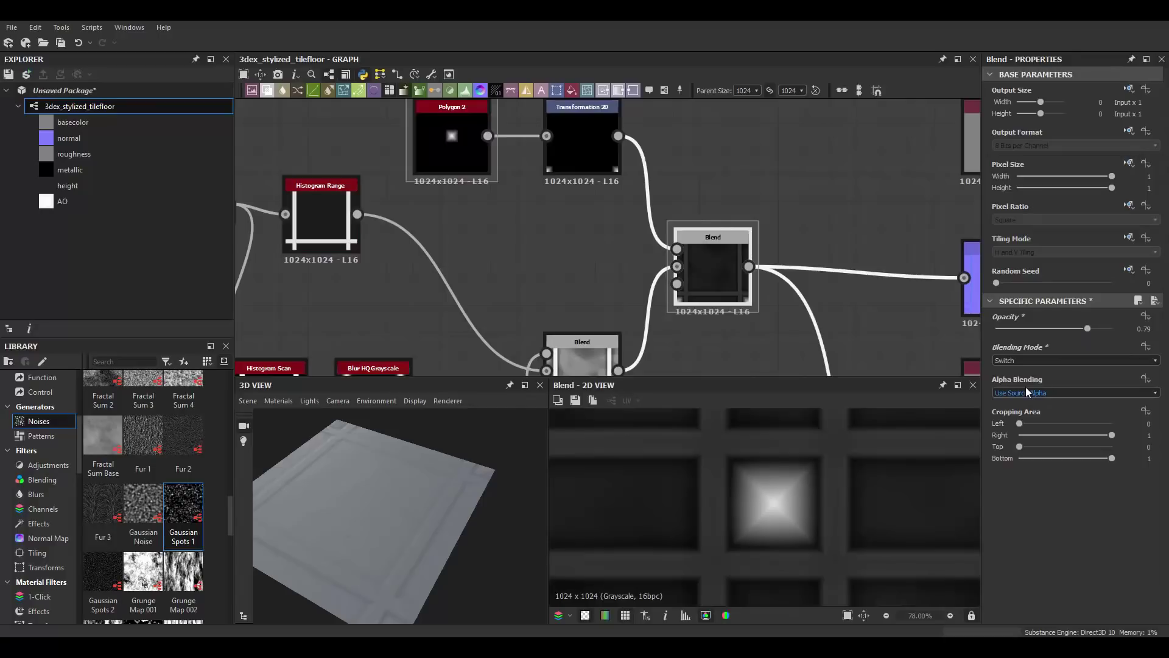
{"action": "key", "text": "Down"}
{"action": "key", "text": "Down"}
{"action": "key", "text": "Down"}
Lower the Polygon blend's opacity and shrink Polygon 2's scale to 0.28.
{"action": "left_click_drag", "start_coordinate": [1087, 328], "coordinate": [1028, 328]}
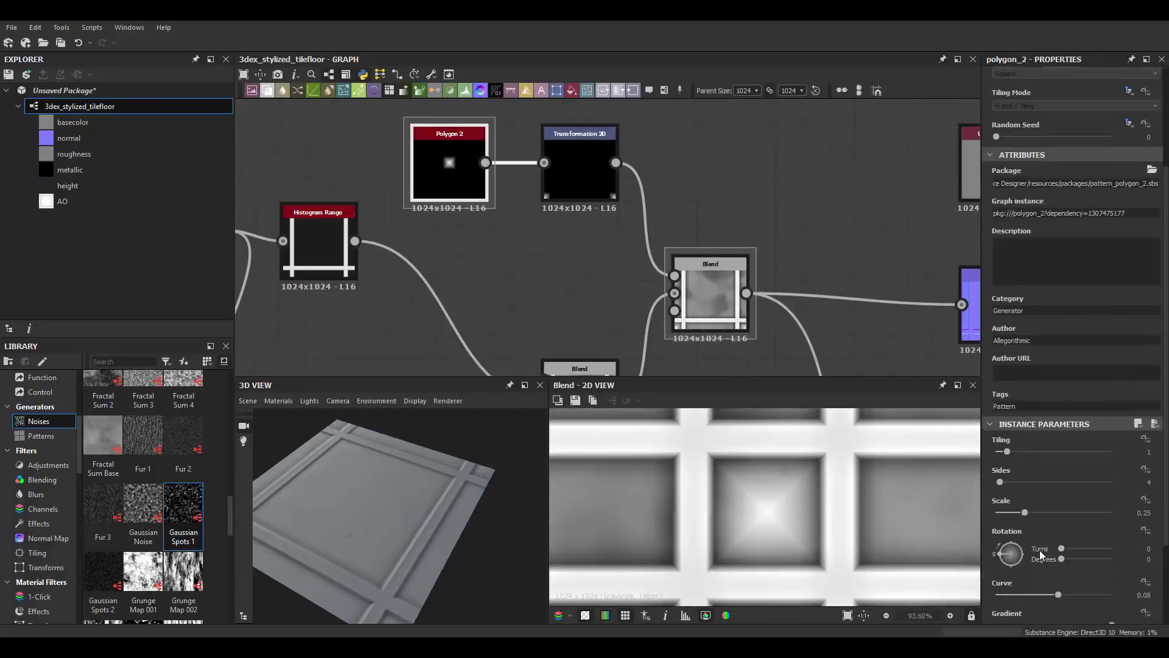
{"action": "left_click_drag", "start_coordinate": [1032, 513], "coordinate": [1028, 513]}
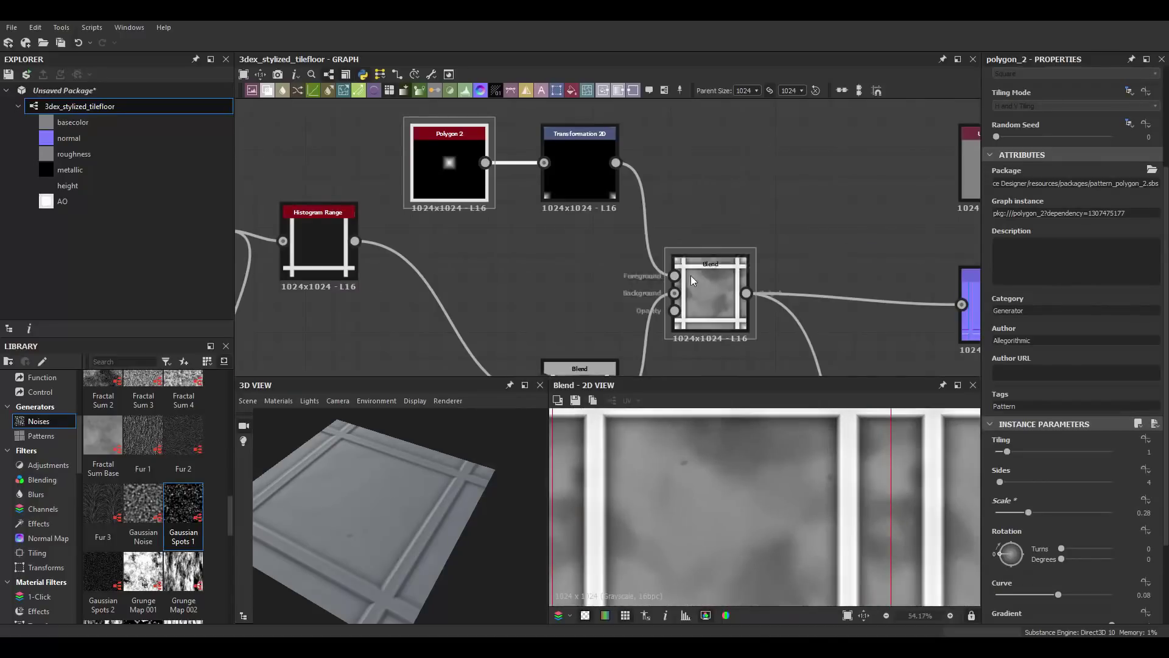
{"action": "key", "text": "f"}
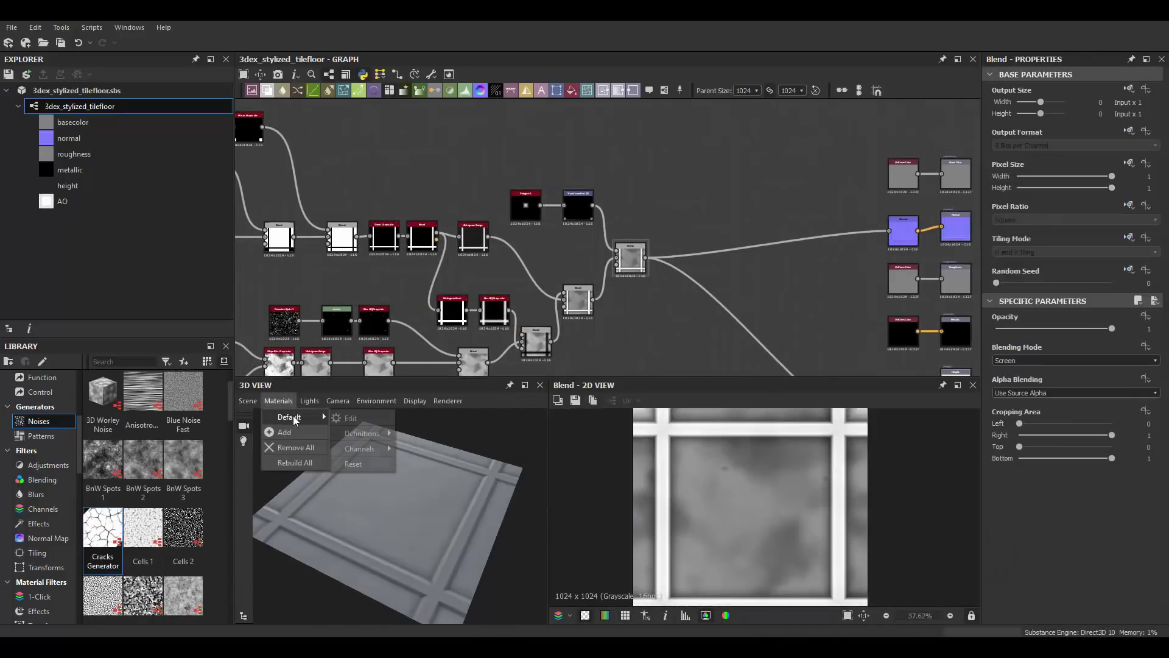
Inspect the 3D preview's tile edges and the Bevel and Polygon 2 outputs.
{"action": "left_click", "coordinate": [278, 401]}
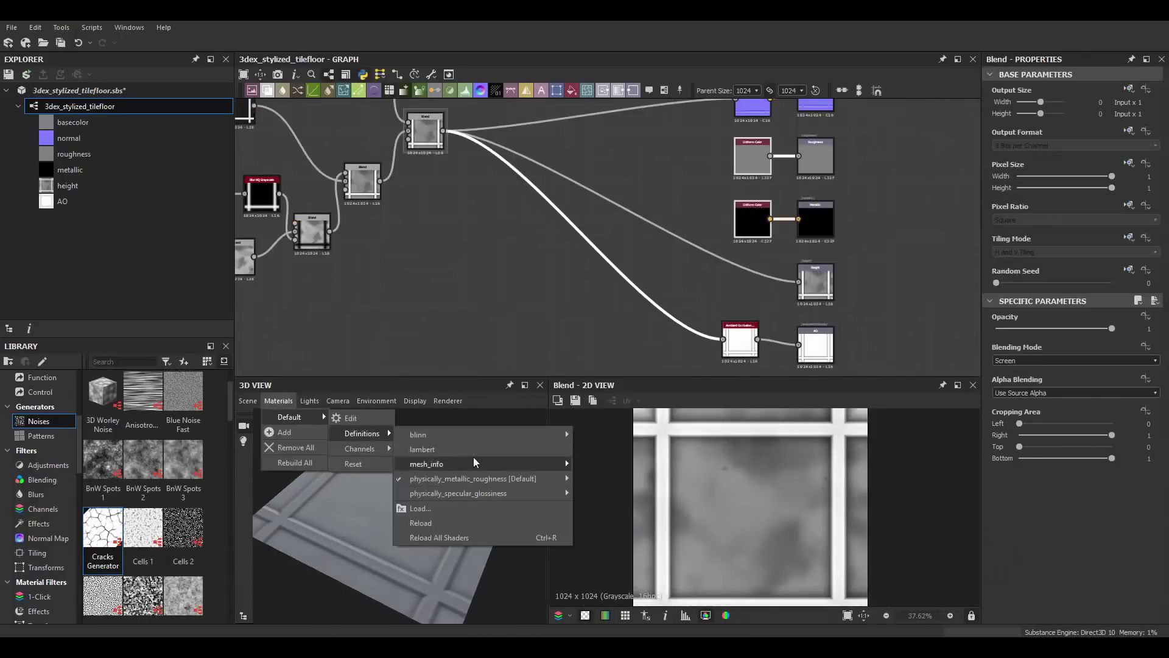
{"action": "left_click_drag", "start_coordinate": [1008, 130], "coordinate": [1015, 132]}
{"action": "left_click_drag", "start_coordinate": [440, 491], "coordinate": [495, 481]}
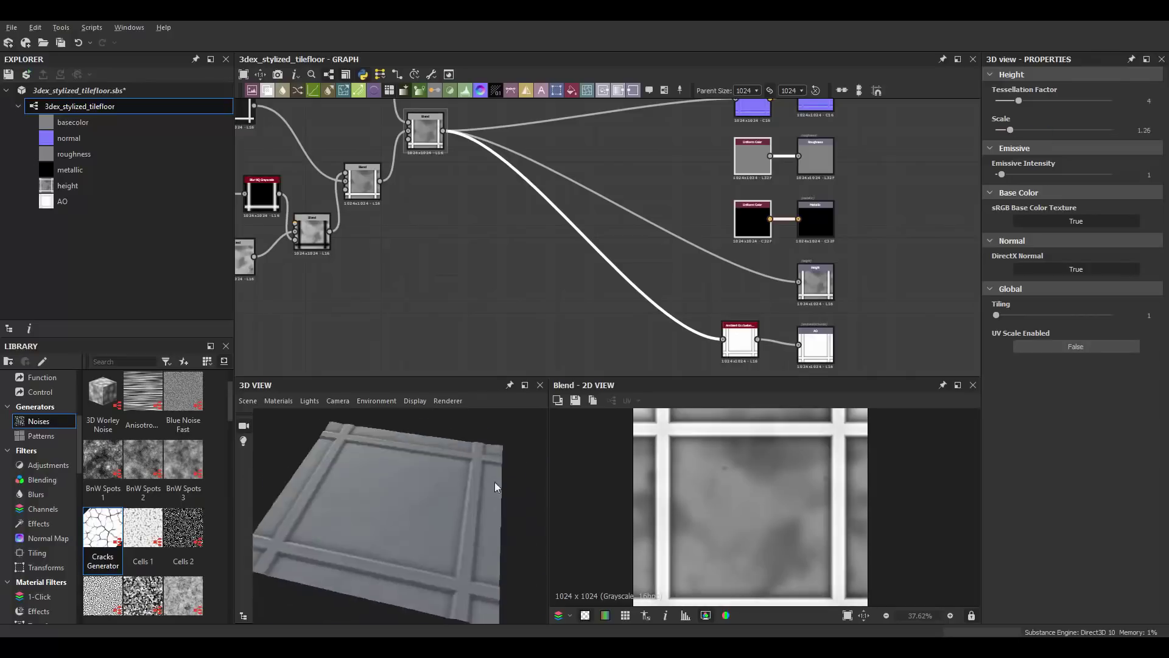
{"action": "scroll", "coordinate": [482, 485], "scroll_direction": "up", "scroll_amount": 5}
{"action": "double_click", "coordinate": [693, 274]}
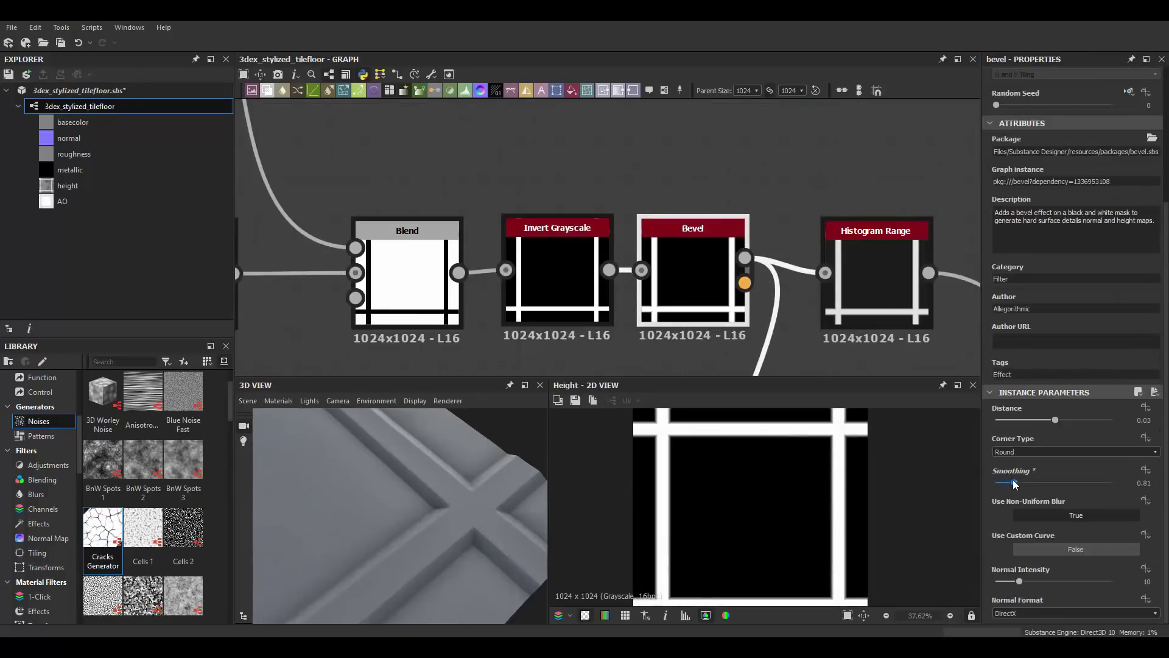
{"action": "middle_click_drag", "start_coordinate": [931, 170], "coordinate": [280, 223]}
{"action": "double_click", "coordinate": [457, 208]}
{"action": "scroll", "coordinate": [612, 250], "scroll_direction": "up", "scroll_amount": 3}
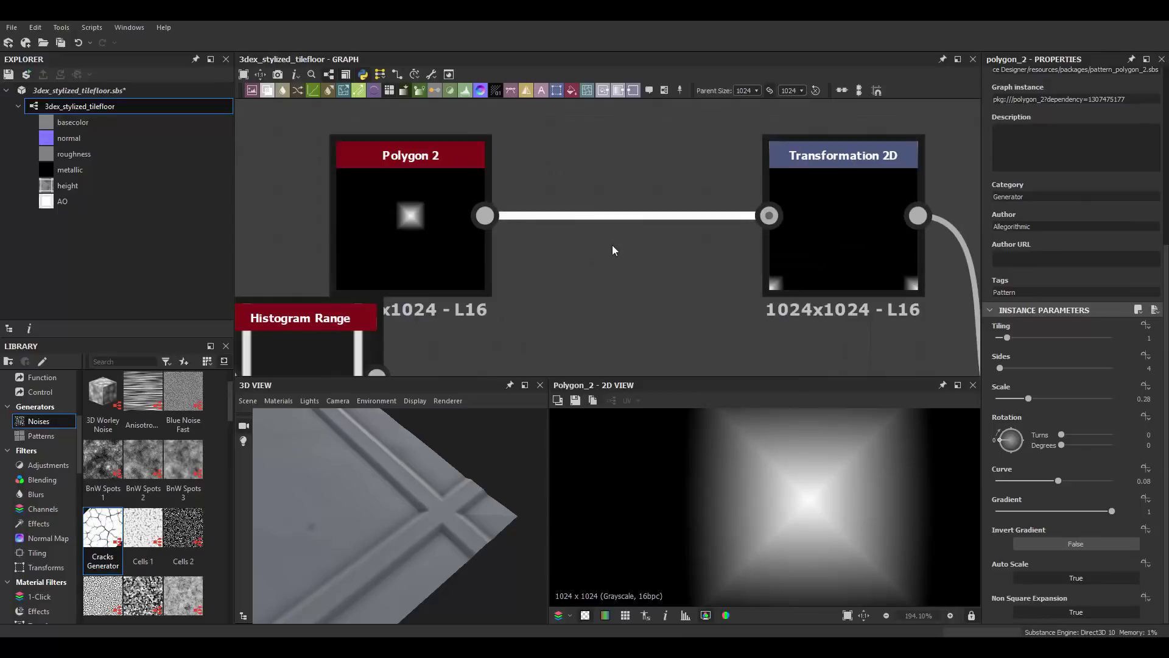
Insert a Blur HQ Grayscale between Polygon 2 and Transformation 2D with intensity 1.26.
{"action": "key", "text": "space"}
{"action": "type", "text": "blur hq"}
{"action": "key", "text": "Return"}
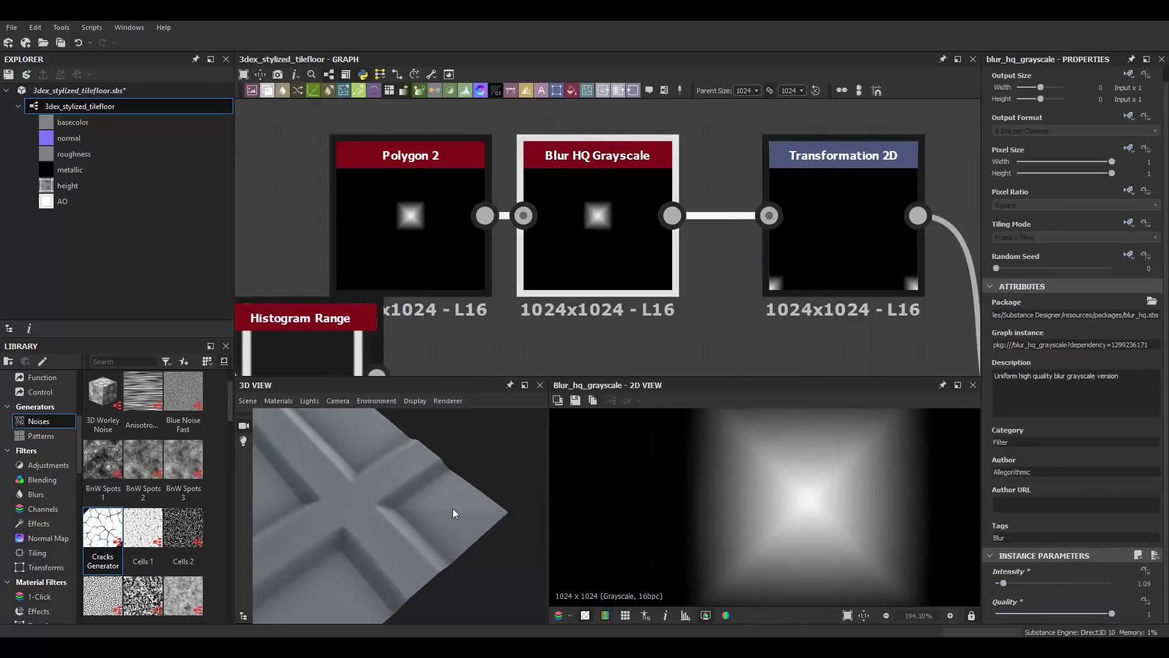
{"action": "left_click_drag", "start_coordinate": [997, 583], "coordinate": [1005, 583]}
{"action": "scroll", "coordinate": [780, 159], "scroll_direction": "down", "scroll_amount": 3}
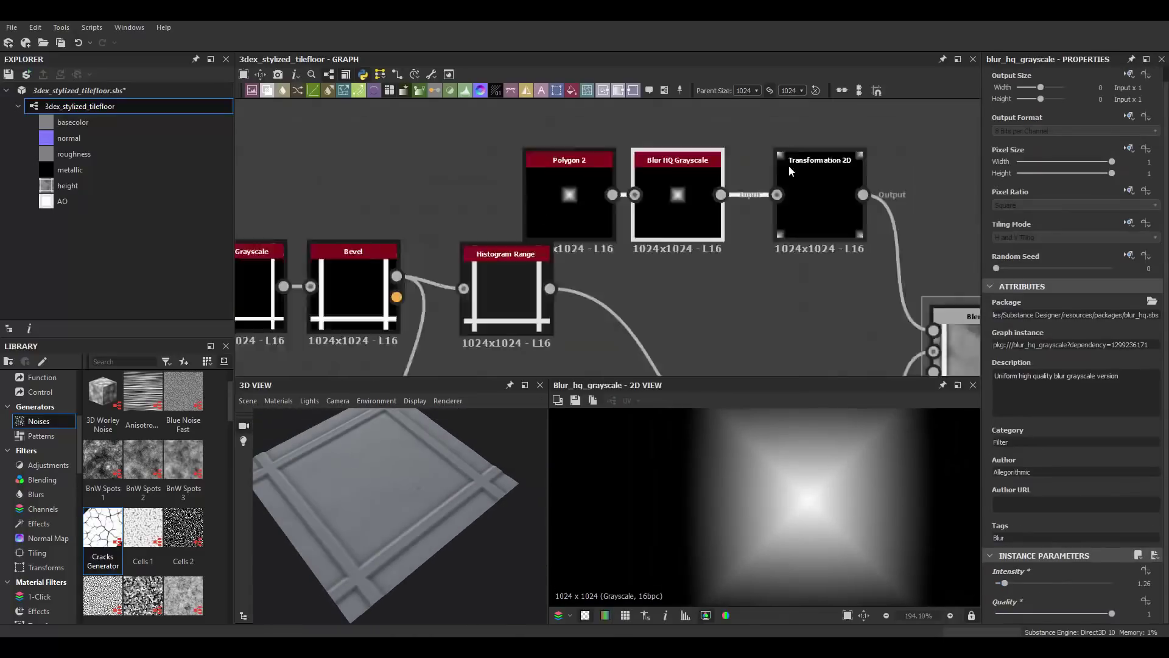
{"action": "scroll", "coordinate": [700, 146], "scroll_direction": "down", "scroll_amount": 3}
{"action": "scroll", "coordinate": [740, 190], "scroll_direction": "up", "scroll_amount": 2}
Add Cells 4 and Cells 3 noise nodes from a 'cells' node search.
{"action": "key", "text": "space"}
{"action": "type", "text": "cells"}
{"action": "key", "text": "Return"}
{"action": "scroll", "coordinate": [765, 209], "scroll_direction": "up", "scroll_amount": 2}
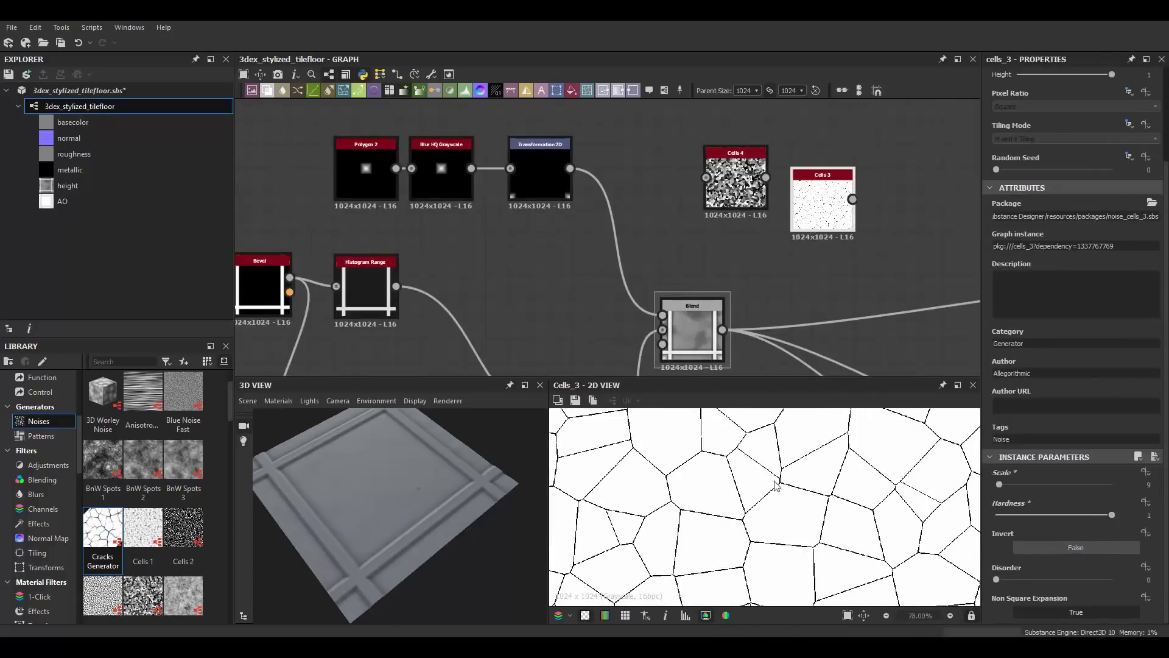
Delete Cells 3, lower the Cells 4 scale, and feed Histogram Range into Cells 4.
{"action": "key", "text": "Delete"}
{"action": "left_click", "coordinate": [736, 177]}
{"action": "left_click_drag", "start_coordinate": [999, 597], "coordinate": [1000, 598]}
{"action": "scroll", "coordinate": [748, 259], "scroll_direction": "down", "scroll_amount": 2}
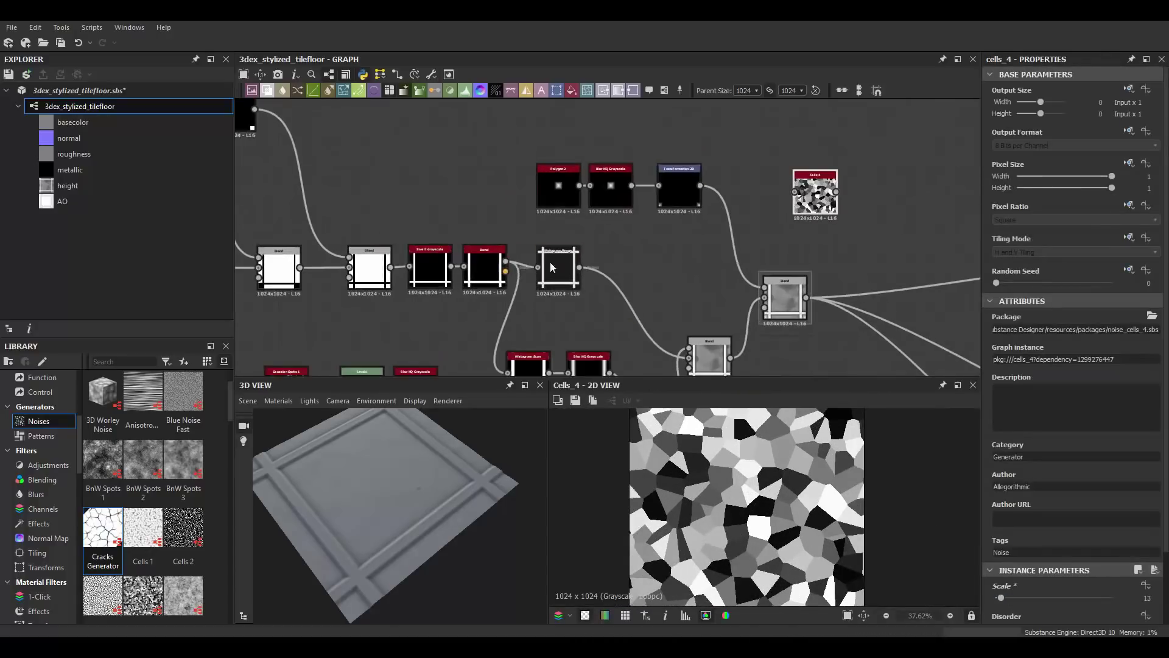
{"action": "left_click_drag", "start_coordinate": [579, 267], "coordinate": [782, 192]}
{"action": "scroll", "coordinate": [846, 235], "scroll_direction": "up", "scroll_amount": 2}
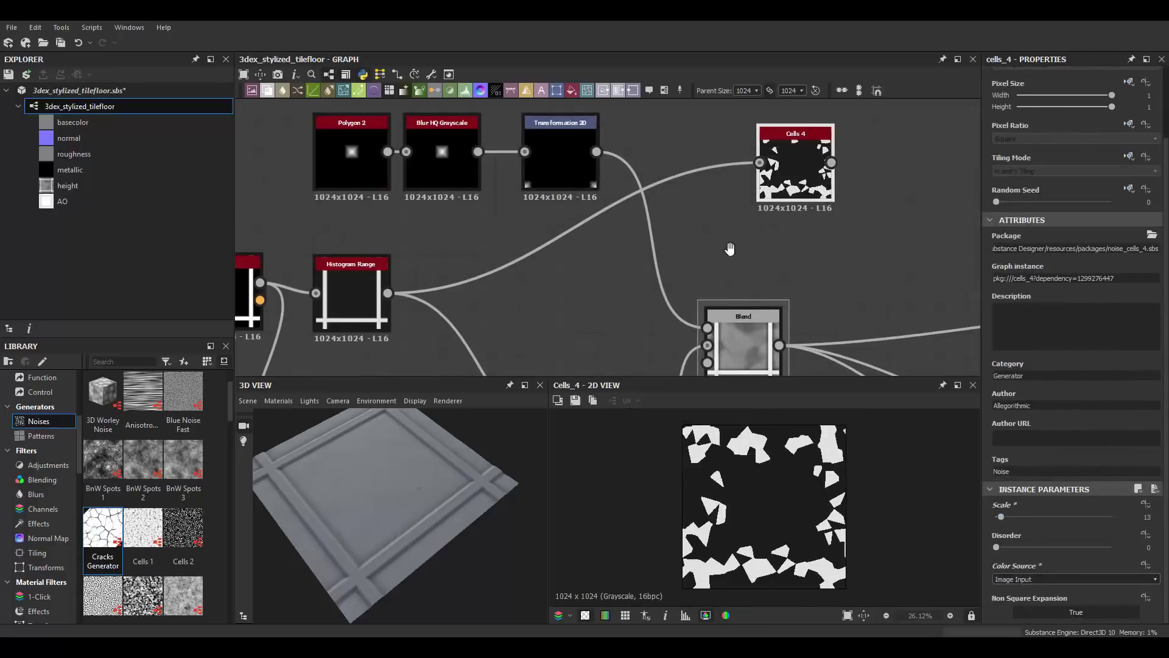
Attach an Edge Detect to Cells 4 and blend its edge mask into the height chain.
{"action": "middle_click_drag", "start_coordinate": [731, 248], "coordinate": [641, 263]}
{"action": "scroll", "coordinate": [810, 205], "scroll_direction": "down", "scroll_amount": 2}
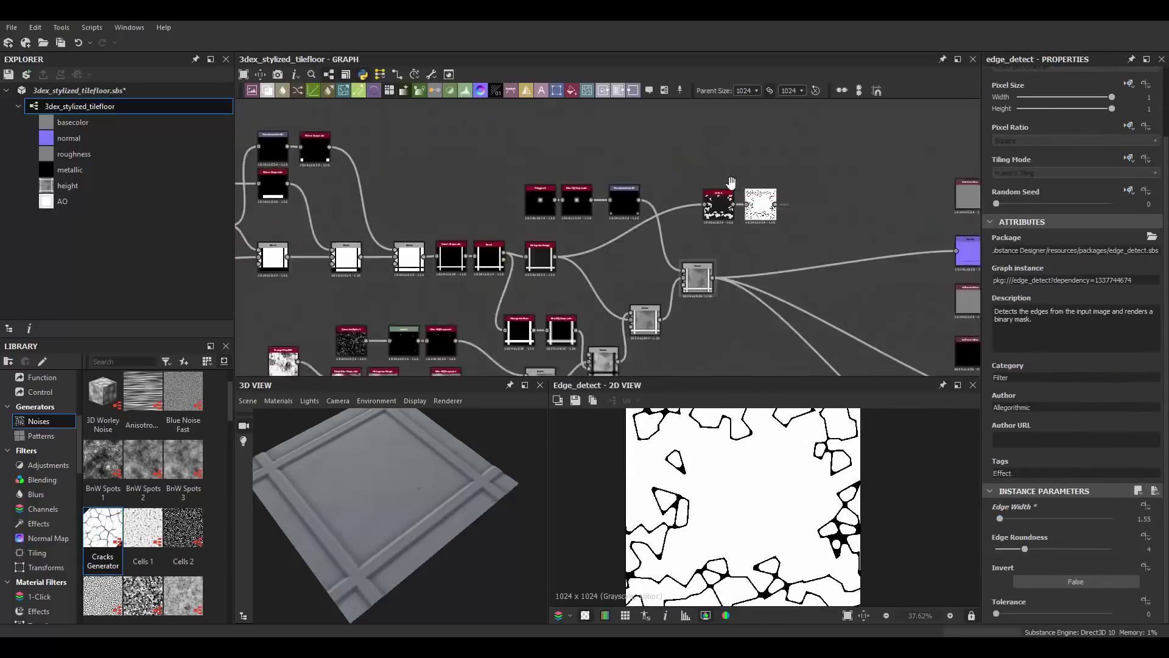
{"action": "left_click_drag", "start_coordinate": [773, 198], "coordinate": [652, 262]}
{"action": "left_click", "coordinate": [664, 275]}
{"action": "scroll", "coordinate": [764, 284], "scroll_direction": "up", "scroll_amount": 2}
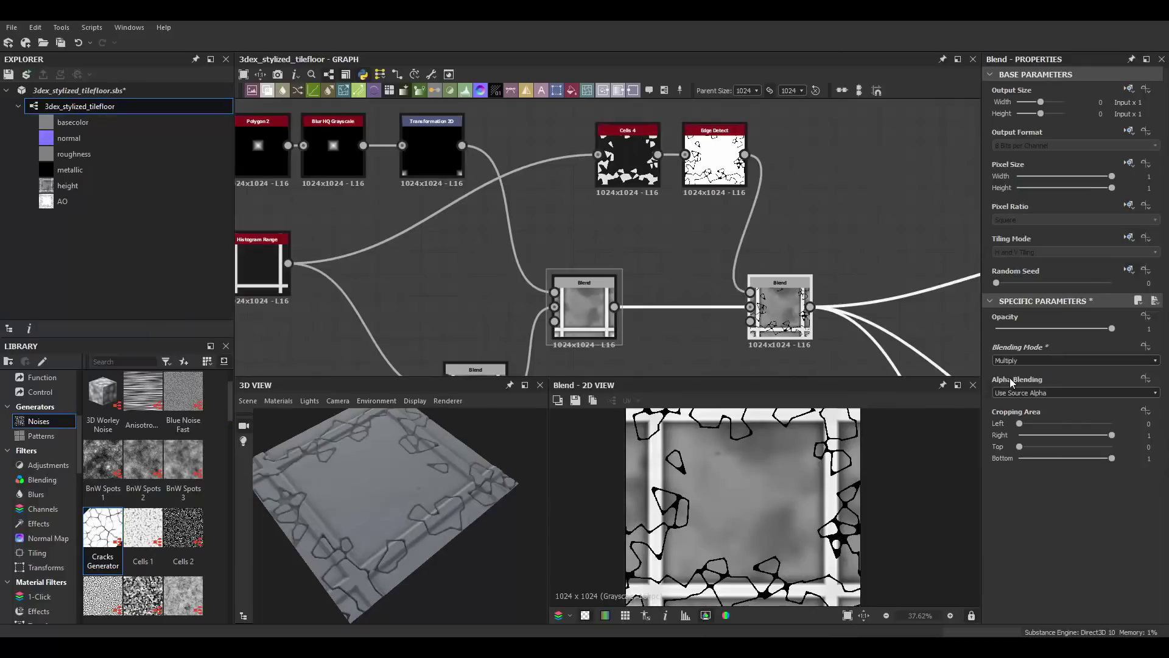
{"action": "scroll", "coordinate": [770, 255], "scroll_direction": "down", "scroll_amount": 3}
{"action": "scroll", "coordinate": [771, 255], "scroll_direction": "up", "scroll_amount": 1}
{"action": "left_click_drag", "start_coordinate": [538, 303], "coordinate": [645, 285]}
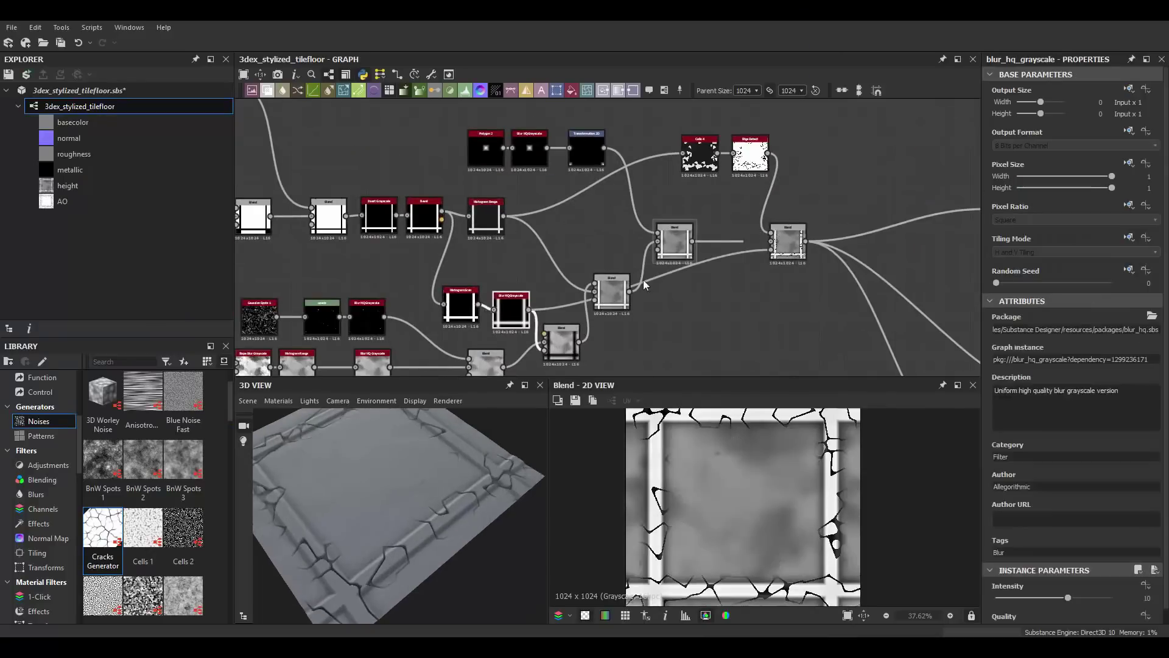
{"action": "scroll", "coordinate": [700, 183], "scroll_direction": "up", "scroll_amount": 2}
Lower Cells 4's scale to 2 for bigger cells and adjust the Edge Detect crack thickness.
{"action": "double_click", "coordinate": [685, 168]}
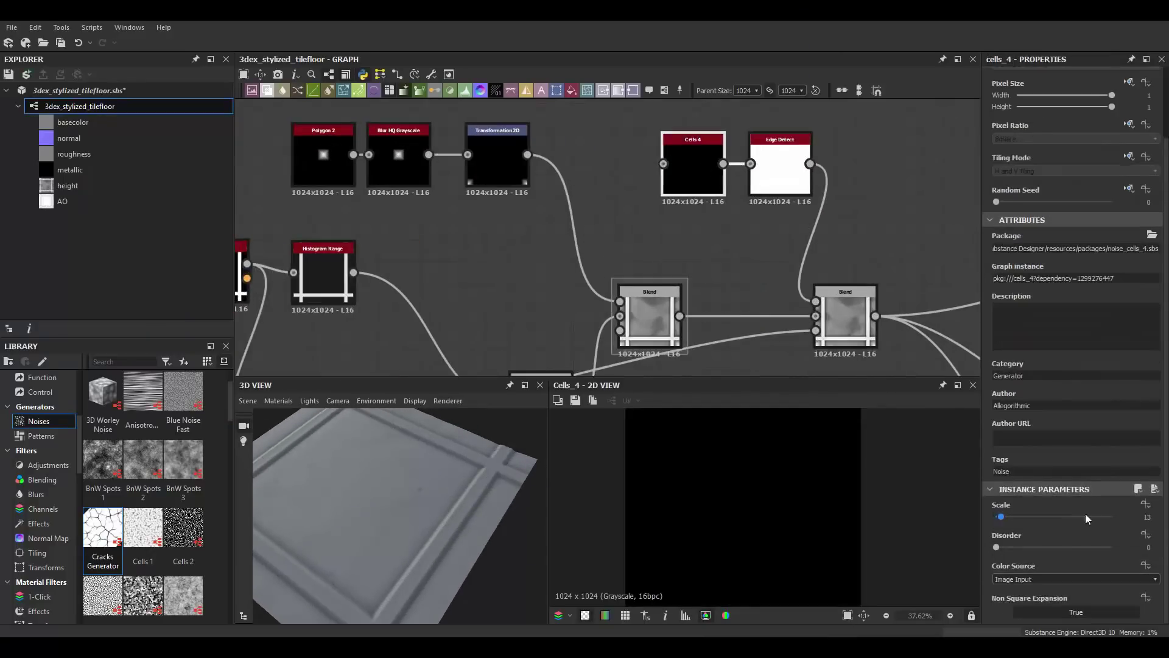
{"action": "left_click_drag", "start_coordinate": [1088, 517], "coordinate": [999, 517]}
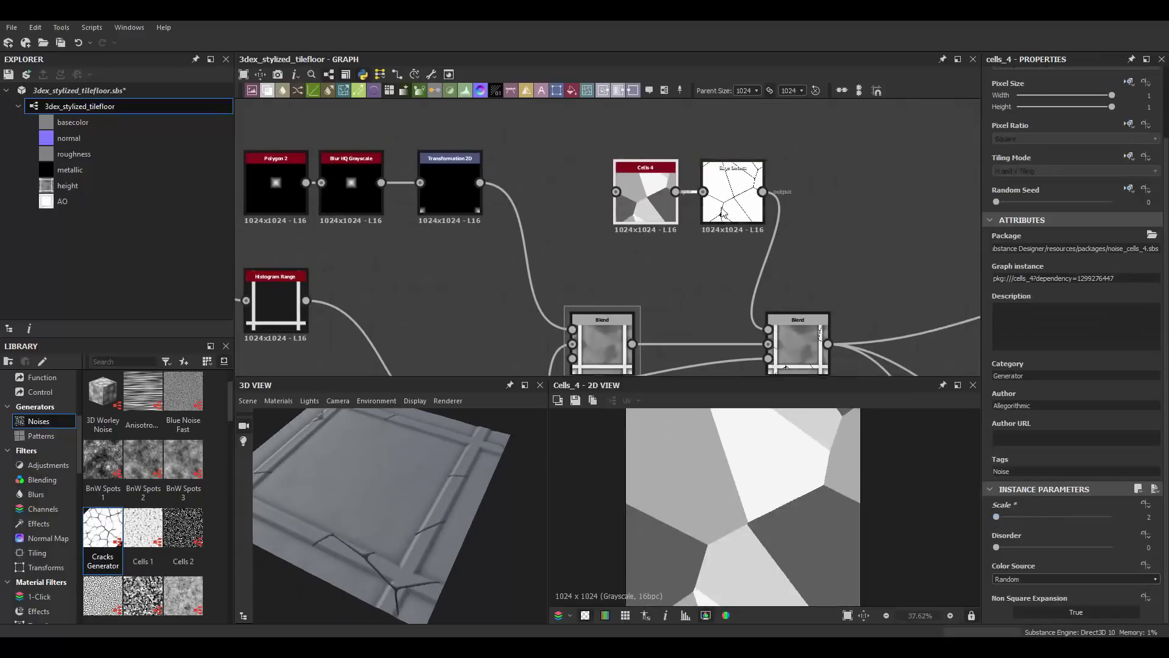
{"action": "scroll", "coordinate": [701, 183], "scroll_direction": "up", "scroll_amount": 2}
{"action": "double_click", "coordinate": [780, 350]}
{"action": "scroll", "coordinate": [749, 185], "scroll_direction": "down", "scroll_amount": 2}
{"action": "left_click", "coordinate": [749, 186]}
{"action": "scroll", "coordinate": [748, 186], "scroll_direction": "up", "scroll_amount": 2}
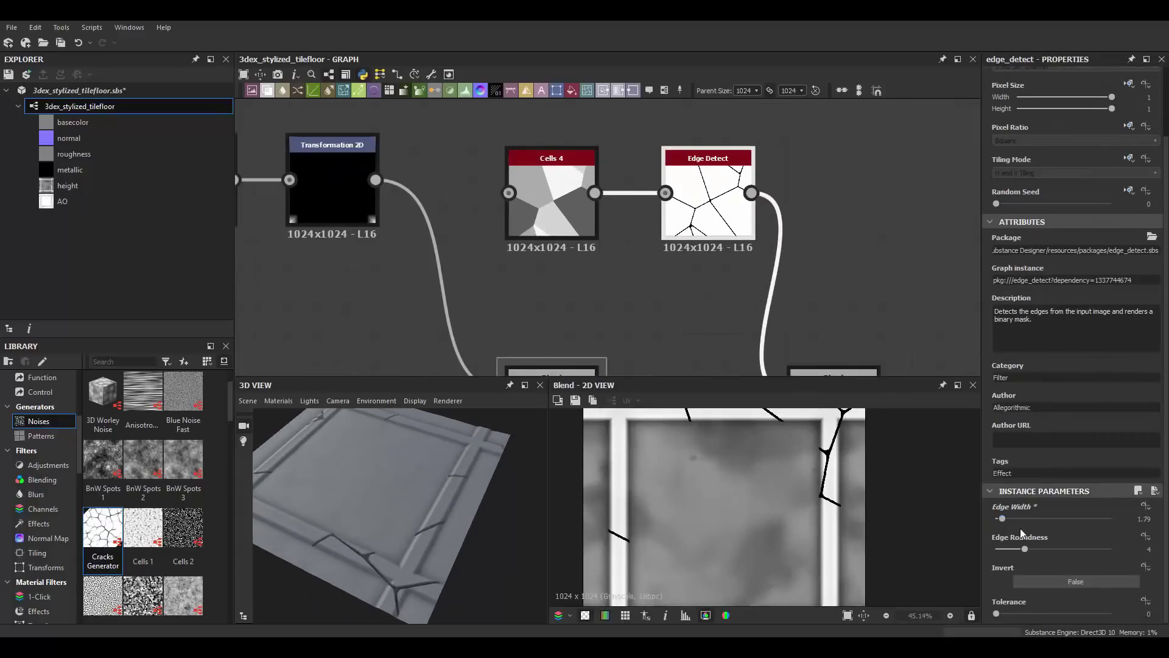
{"action": "left_click_drag", "start_coordinate": [1058, 550], "coordinate": [1046, 550]}
{"action": "scroll", "coordinate": [852, 518], "scroll_direction": "down", "scroll_amount": 2}
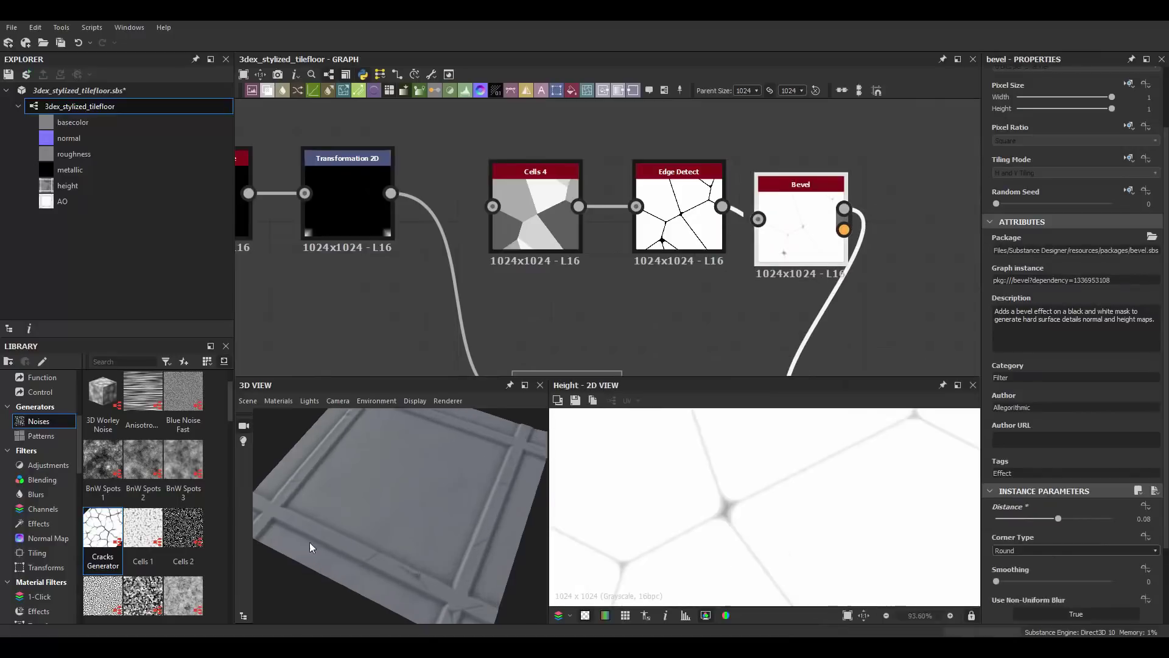
Try Cells 4 scale 6 on a groove close-up, then undo back to 2.
{"action": "mouse_move", "coordinate": [310, 547]}
{"action": "left_mouse_down"}
{"action": "mouse_move", "coordinate": [431, 509]}
{"action": "mouse_move", "coordinate": [418, 476]}
{"action": "mouse_move", "coordinate": [472, 483]}
{"action": "mouse_move", "coordinate": [375, 480]}
{"action": "mouse_move", "coordinate": [496, 523]}
{"action": "mouse_move", "coordinate": [446, 502]}
{"action": "left_mouse_up"}
{"action": "scroll", "coordinate": [591, 157], "scroll_direction": "down", "scroll_amount": 3}
{"action": "scroll", "coordinate": [590, 157], "scroll_direction": "up", "scroll_amount": 1}
{"action": "left_click", "coordinate": [590, 160]}
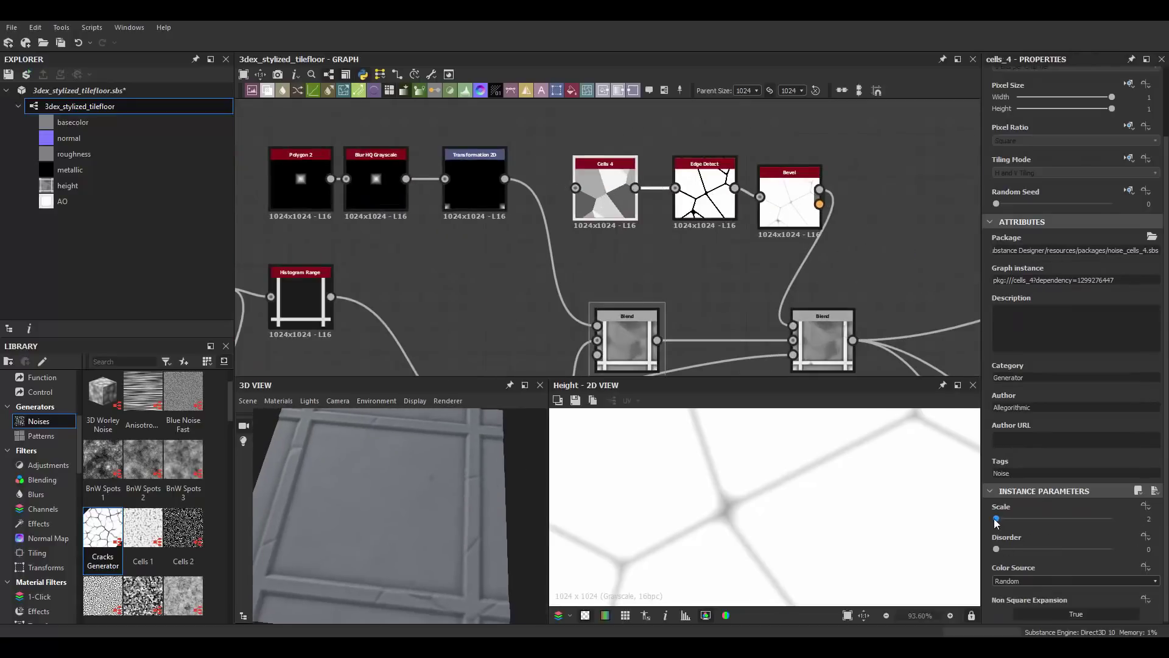
{"action": "left_click_drag", "start_coordinate": [996, 519], "coordinate": [999, 518]}
{"action": "left_click_drag", "start_coordinate": [402, 481], "coordinate": [445, 495]}
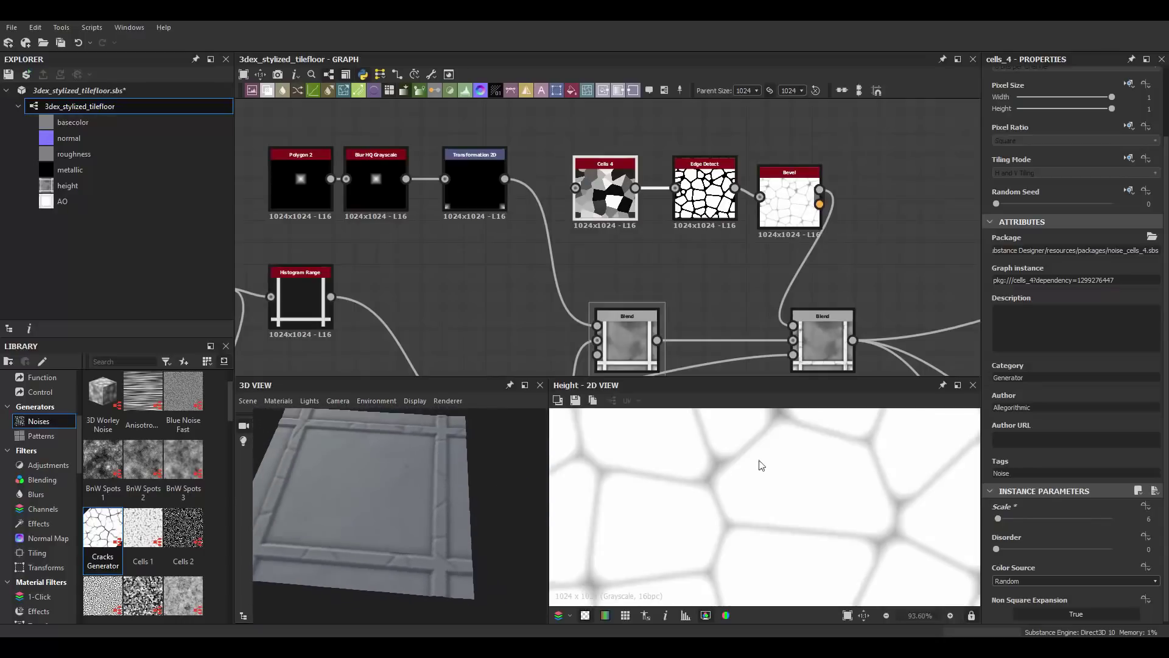
{"action": "key", "text": "ctrl+z"}
Orbit the tile preview and select the final height Blend node.
{"action": "left_click_drag", "start_coordinate": [517, 549], "coordinate": [427, 509]}
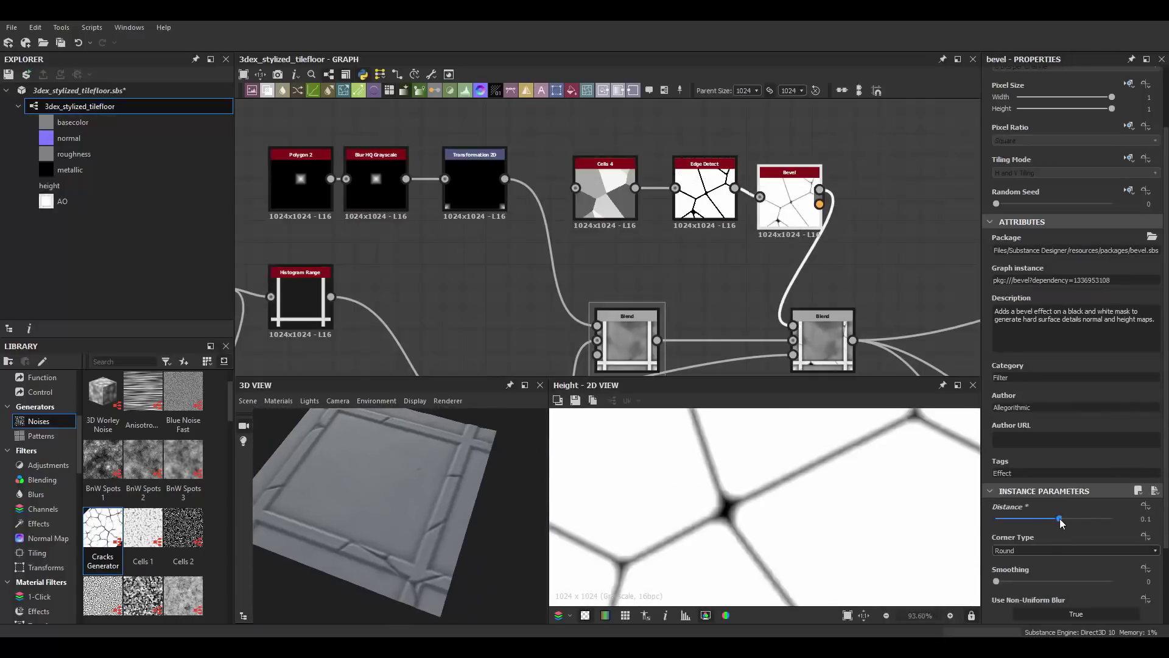
{"action": "scroll", "coordinate": [438, 535], "scroll_direction": "up", "scroll_amount": 3}
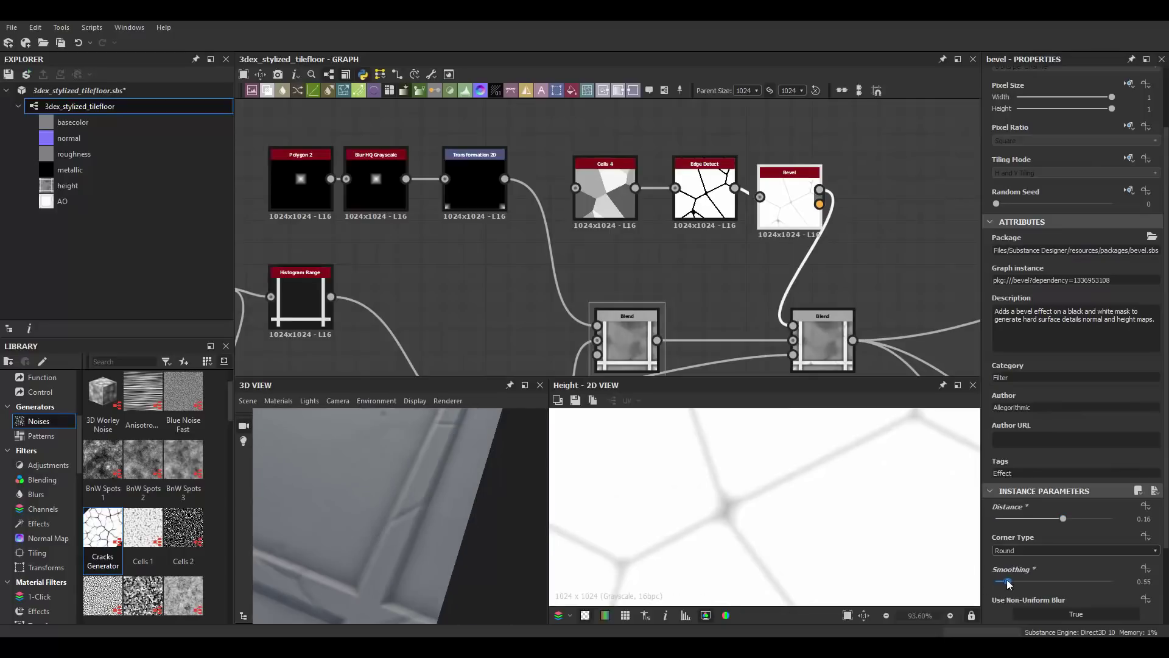
{"action": "left_click", "coordinate": [822, 338]}
{"action": "middle_click_drag", "start_coordinate": [822, 338], "coordinate": [748, 232]}
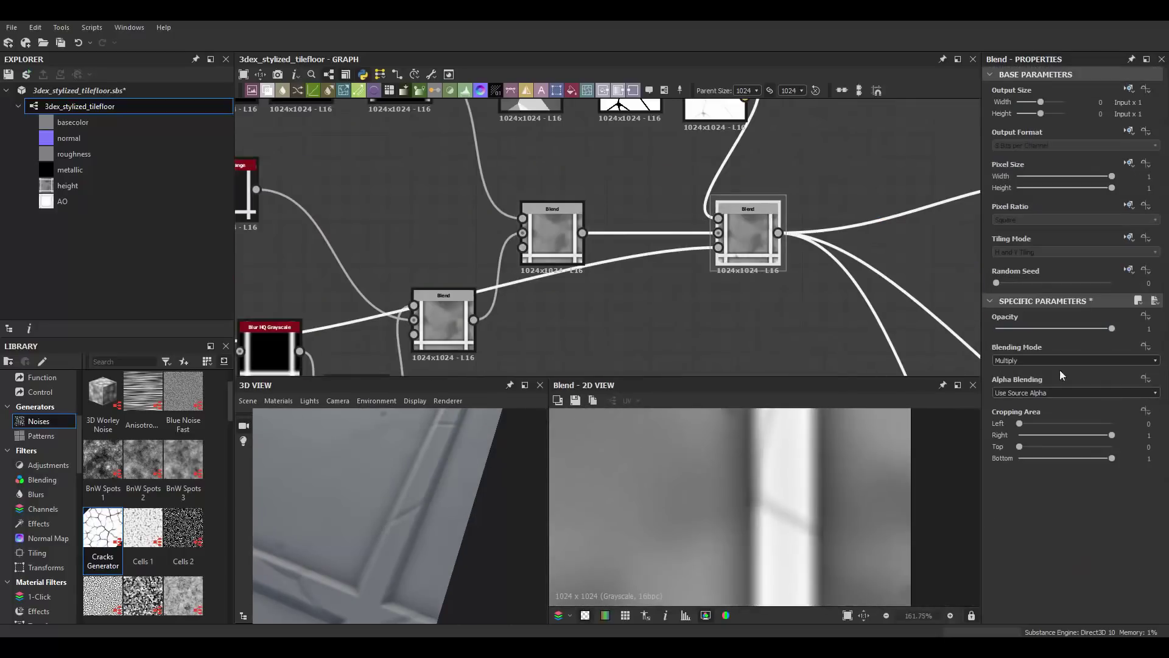
Try Subtract on the crack blend, then return it to Multiply.
{"action": "scroll", "coordinate": [1060, 365], "scroll_direction": "up", "scroll_amount": 1}
{"action": "left_click", "coordinate": [1028, 361]}
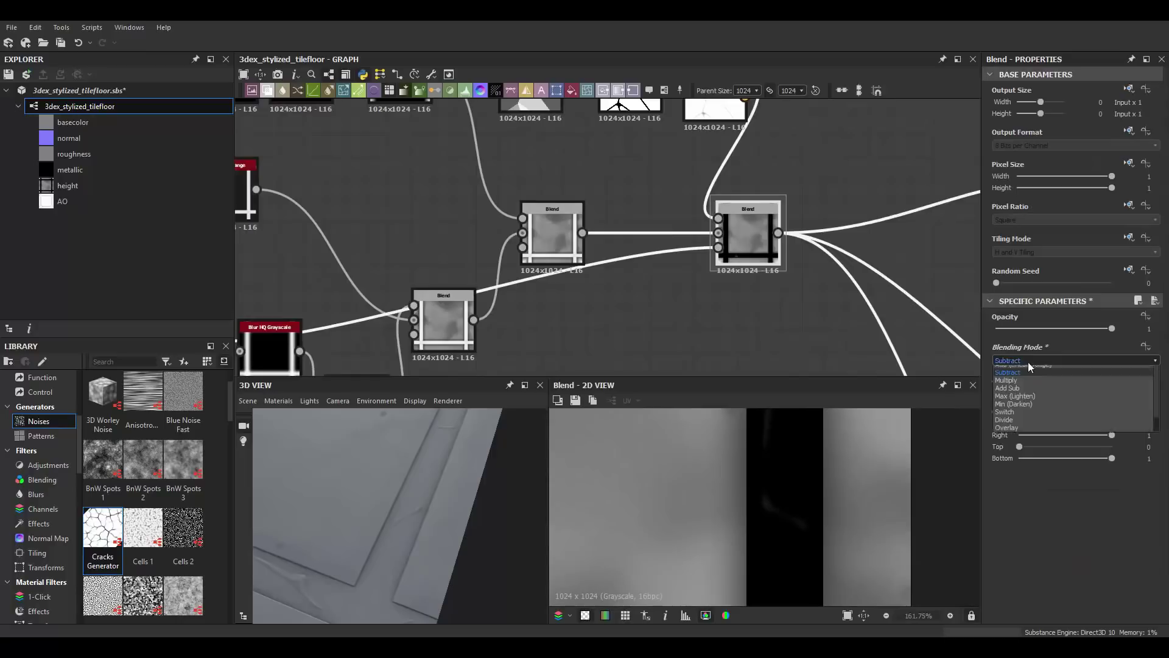
{"action": "left_click", "coordinate": [1032, 380]}
{"action": "scroll", "coordinate": [775, 515], "scroll_direction": "down", "scroll_amount": 8}
{"action": "scroll", "coordinate": [504, 507], "scroll_direction": "down", "scroll_amount": 5}
{"action": "mouse_move", "coordinate": [504, 506]}
{"action": "left_mouse_down"}
{"action": "mouse_move", "coordinate": [460, 470]}
{"action": "mouse_move", "coordinate": [438, 481]}
{"action": "left_mouse_up"}
{"action": "scroll", "coordinate": [590, 184], "scroll_direction": "down", "scroll_amount": 3}
{"action": "scroll", "coordinate": [590, 184], "scroll_direction": "up", "scroll_amount": 2}
{"action": "scroll", "coordinate": [583, 131], "scroll_direction": "down", "scroll_amount": 4}
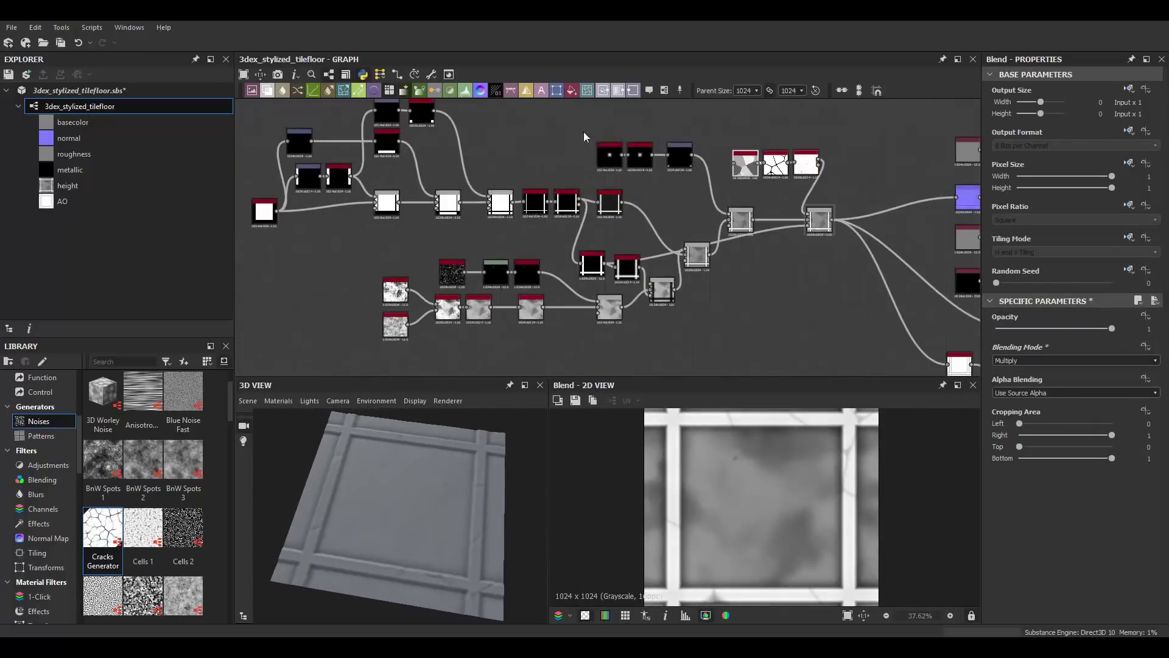
{"action": "scroll", "coordinate": [503, 209], "scroll_direction": "up", "scroll_amount": 3}
Select the Invert Grayscale node within the earlier height chain.
{"action": "left_click", "coordinate": [349, 211]}
{"action": "middle_click_drag", "start_coordinate": [543, 228], "coordinate": [507, 251]}
{"action": "left_click", "coordinate": [518, 221]}
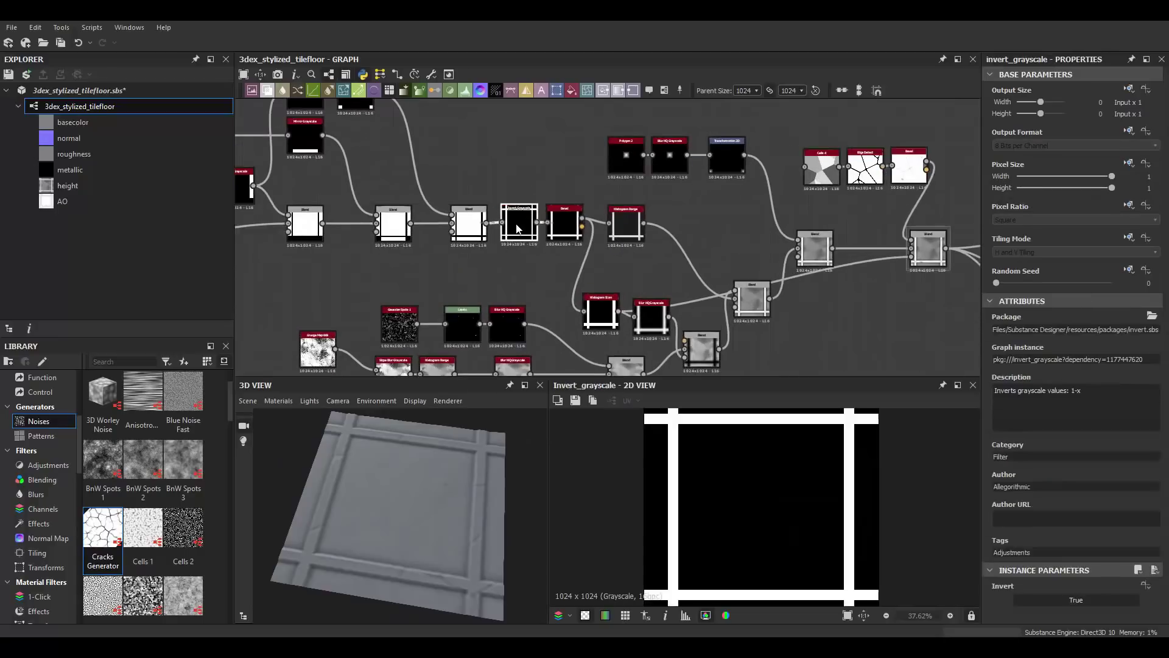
{"action": "mouse_move", "coordinate": [504, 195]}
{"action": "middle_mouse_down"}
{"action": "mouse_move", "coordinate": [600, 221]}
{"action": "mouse_move", "coordinate": [494, 215]}
{"action": "mouse_move", "coordinate": [522, 197]}
{"action": "middle_mouse_up"}
{"action": "scroll", "coordinate": [499, 488], "scroll_direction": "up", "scroll_amount": 2}
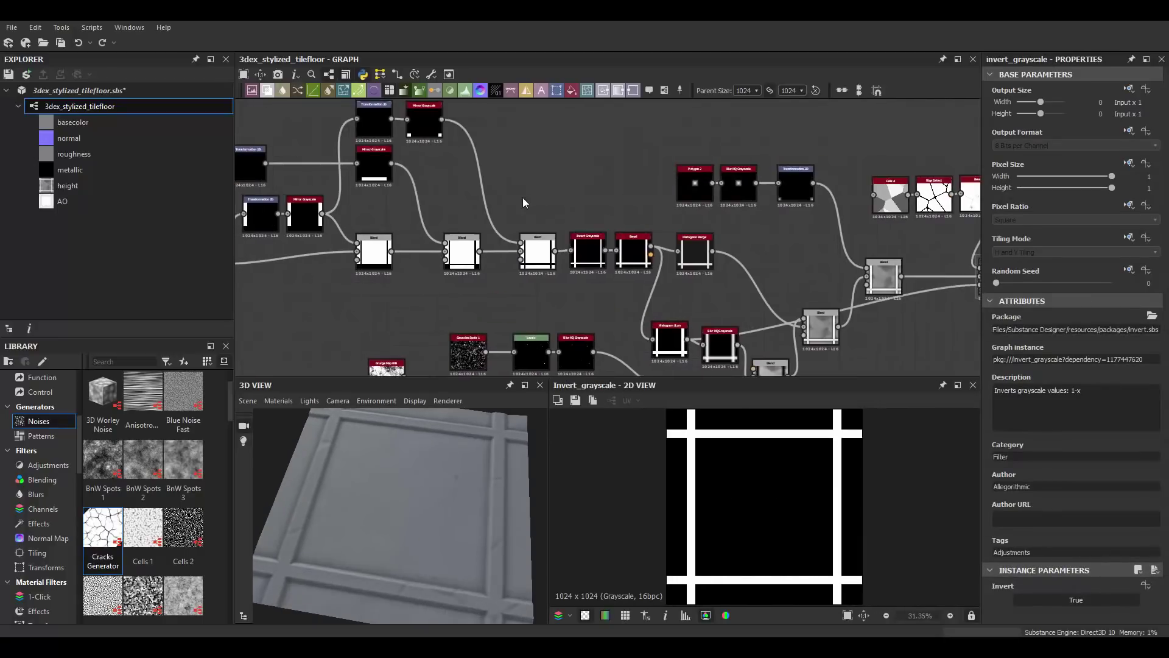
Paste a duplicate Invert Grayscale node and place it in the graph.
{"action": "key", "text": "ctrl+v"}
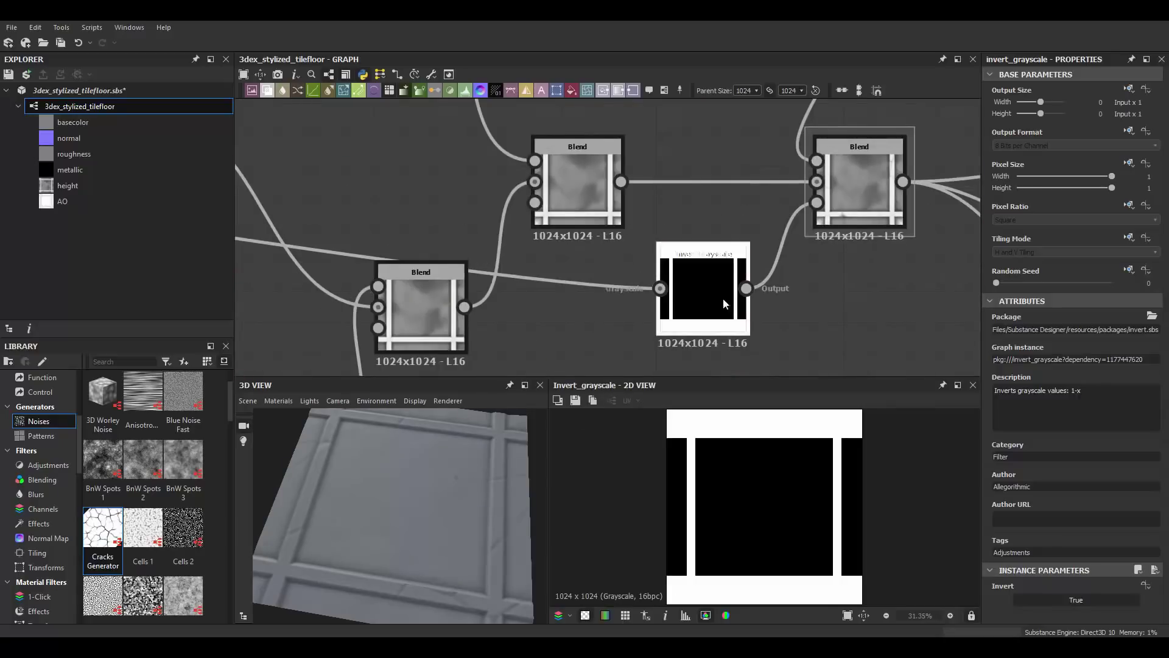
{"action": "left_click", "coordinate": [670, 321]}
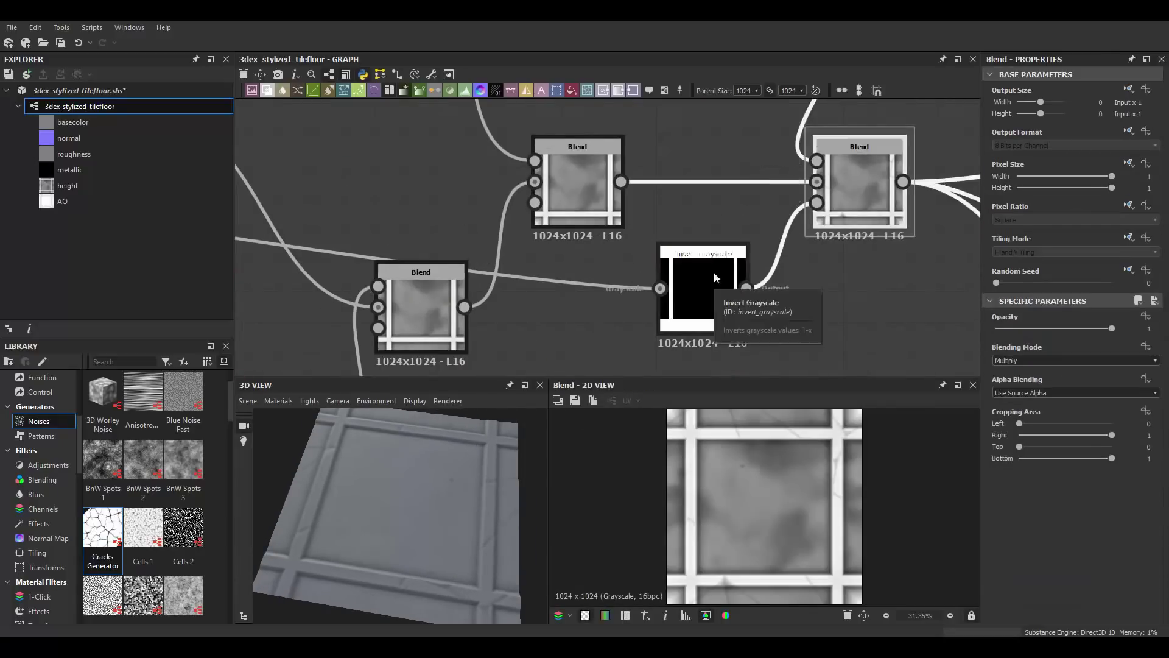
{"action": "scroll", "coordinate": [715, 275], "scroll_direction": "down", "scroll_amount": 5}
{"action": "left_click", "coordinate": [733, 286]}
{"action": "scroll", "coordinate": [408, 274], "scroll_direction": "up", "scroll_amount": 3}
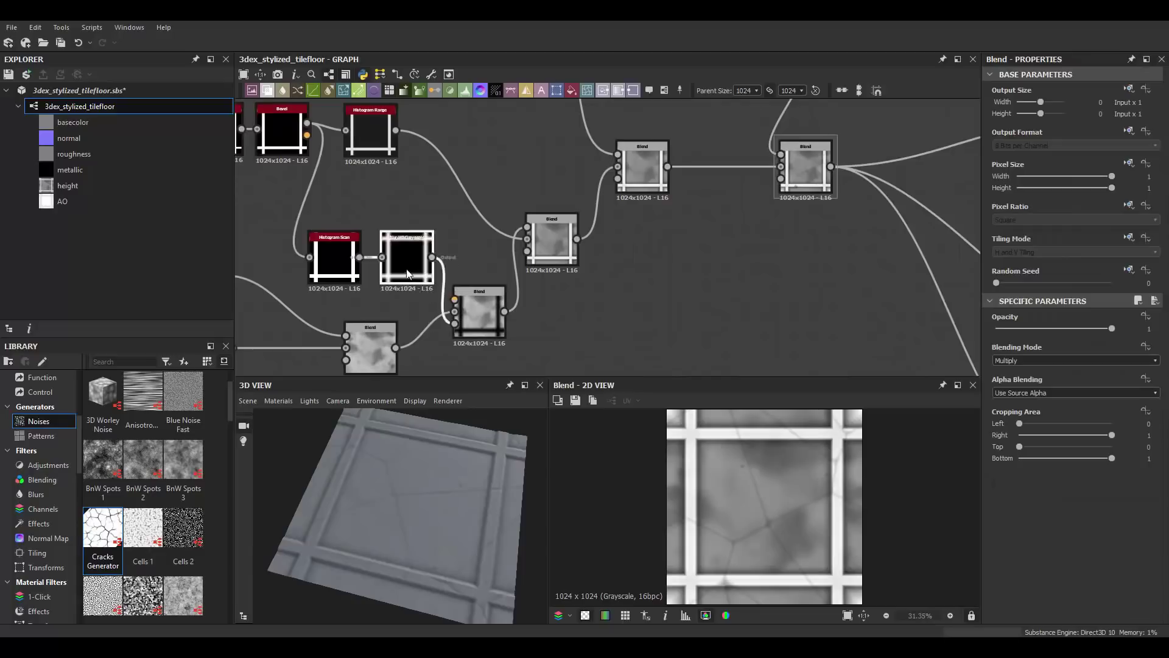
{"action": "scroll", "coordinate": [565, 352], "scroll_direction": "down", "scroll_amount": 2}
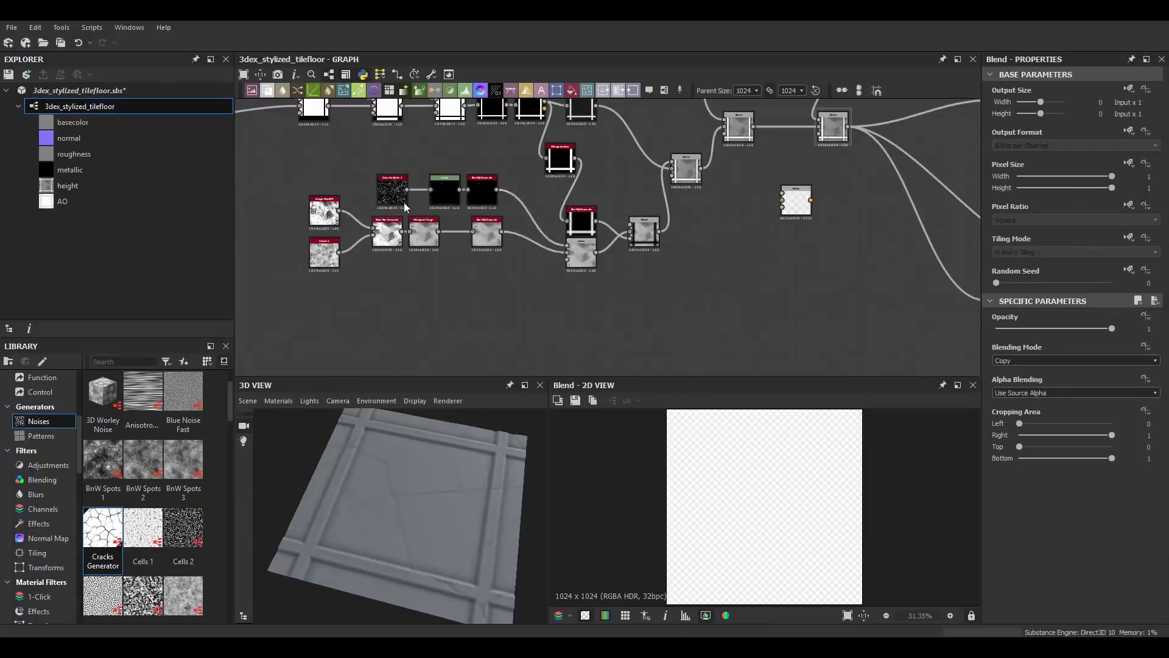
{"action": "scroll", "coordinate": [617, 181], "scroll_direction": "up", "scroll_amount": 2}
Add a Gradient Linear node and wire it into a new Blend set to Multiply.
{"action": "key", "text": "space"}
{"action": "type", "text": "gra"}
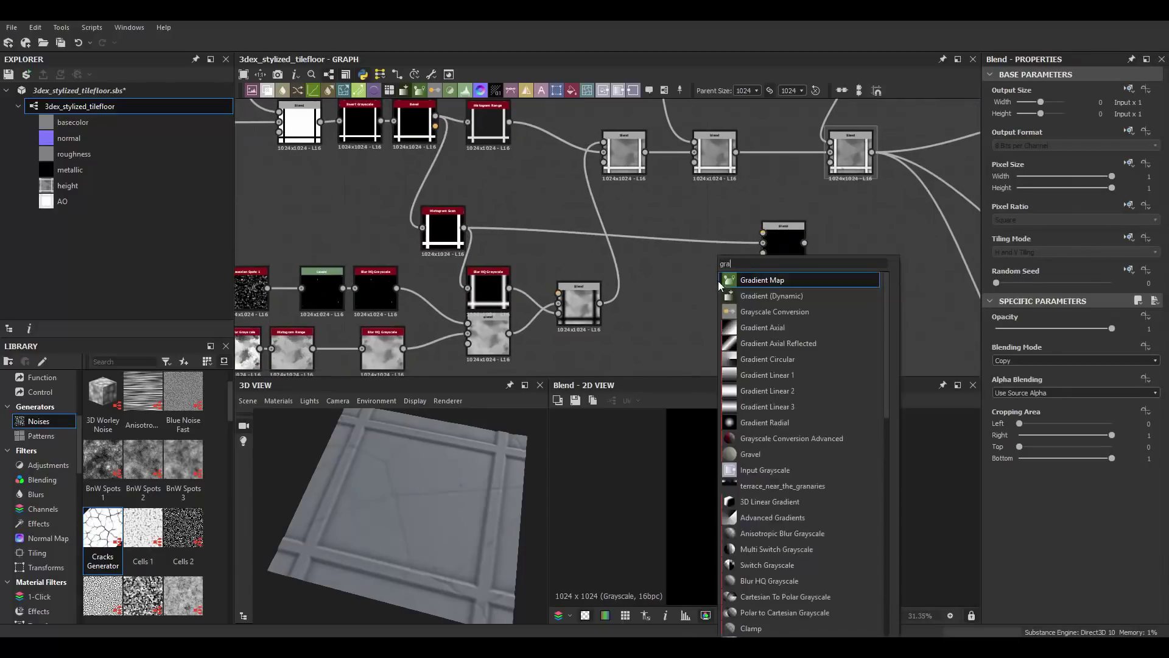
{"action": "left_click", "coordinate": [771, 396]}
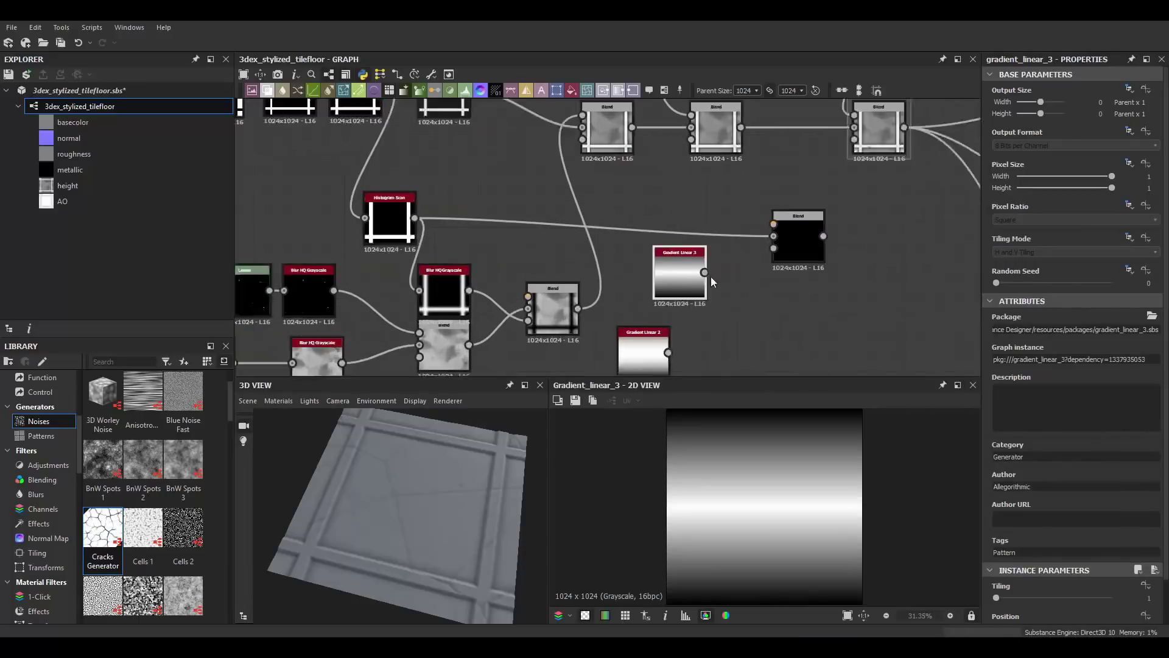
{"action": "left_click", "coordinate": [1074, 361]}
{"action": "left_click", "coordinate": [1036, 416]}
{"action": "scroll", "coordinate": [821, 286], "scroll_direction": "down", "scroll_amount": 1}
{"action": "middle_click_drag", "start_coordinate": [792, 276], "coordinate": [820, 309]}
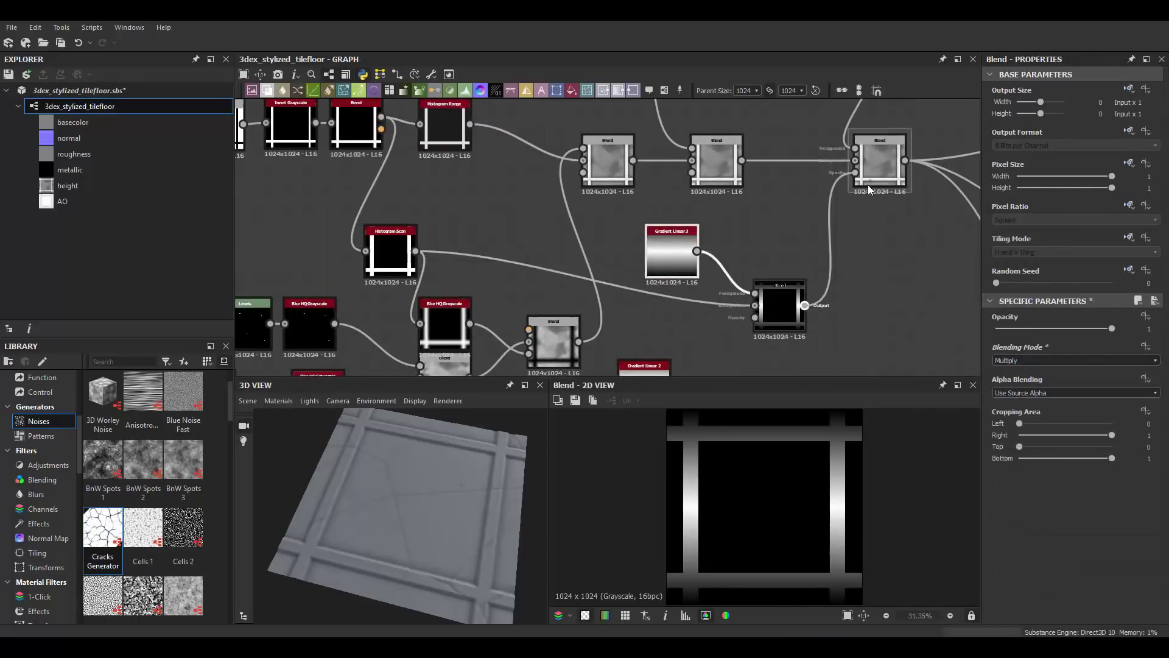
Adjust Gradient Linear 3, rotated 90°, and move it closer to the Multiply blend.
{"action": "left_click", "coordinate": [672, 250]}
{"action": "scroll", "coordinate": [1014, 609], "scroll_direction": "down", "scroll_amount": 2}
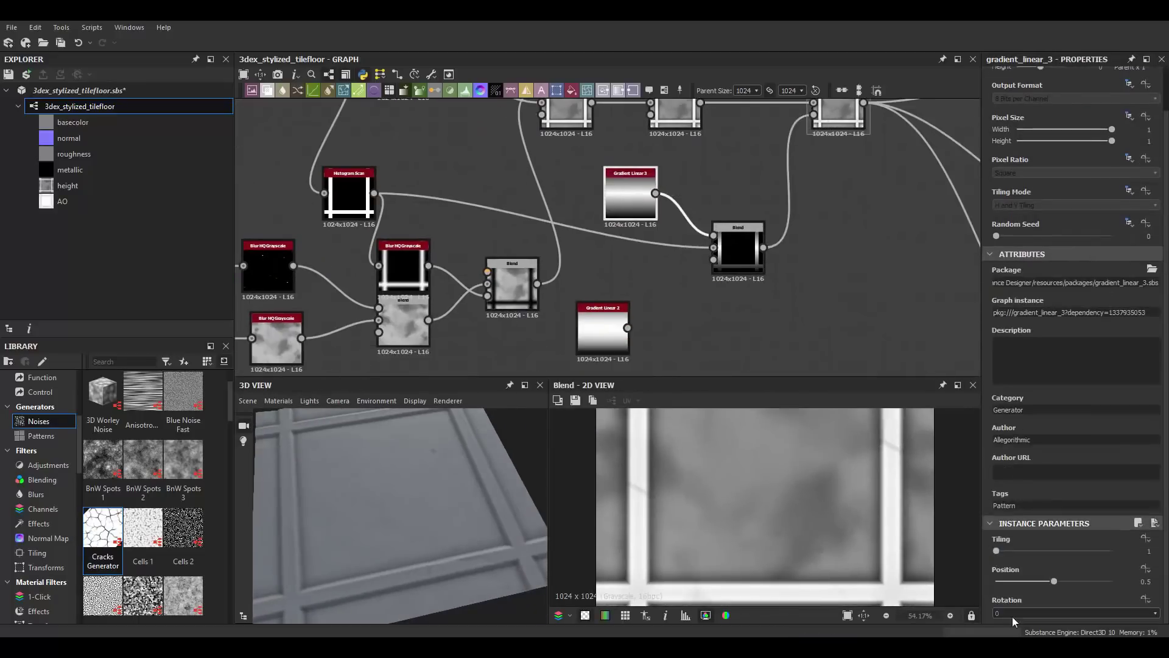
{"action": "scroll", "coordinate": [1014, 619], "scroll_direction": "down", "scroll_amount": 1}
{"action": "scroll", "coordinate": [447, 485], "scroll_direction": "down", "scroll_amount": 3}
{"action": "scroll", "coordinate": [749, 485], "scroll_direction": "down", "scroll_amount": 2}
{"action": "scroll", "coordinate": [612, 165], "scroll_direction": "up", "scroll_amount": 2}
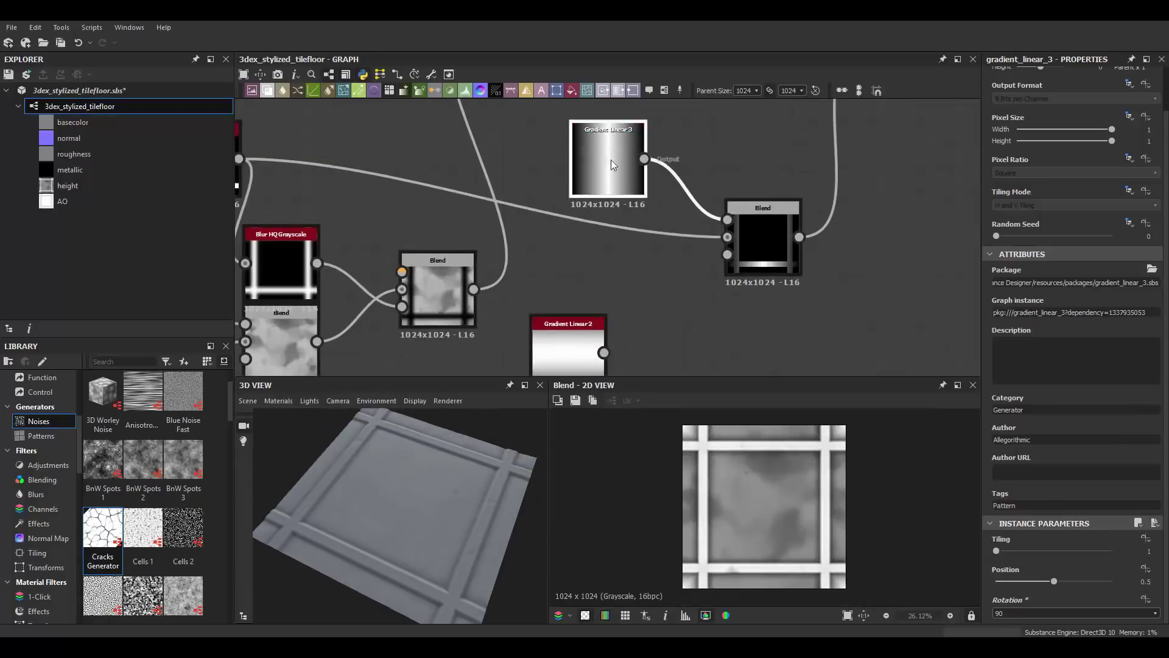
{"action": "left_click_drag", "start_coordinate": [612, 164], "coordinate": [598, 190]}
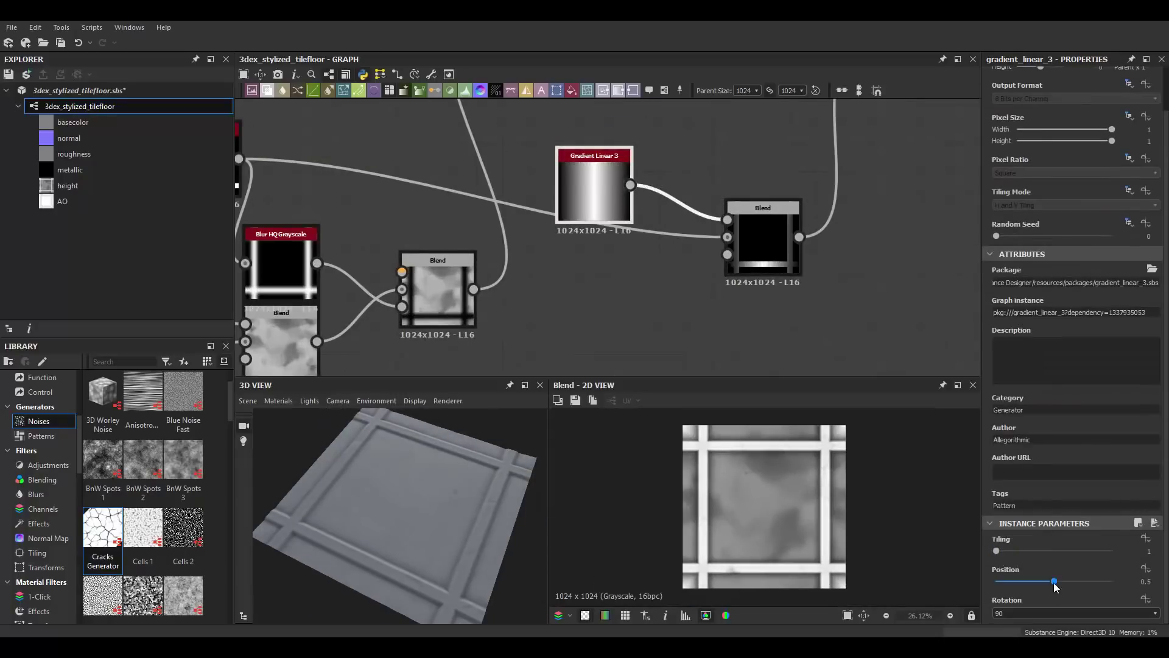
Preview the gradient-multiplied blend and tuck Gradient Linear 3 below the wire.
{"action": "double_click", "coordinate": [763, 237]}
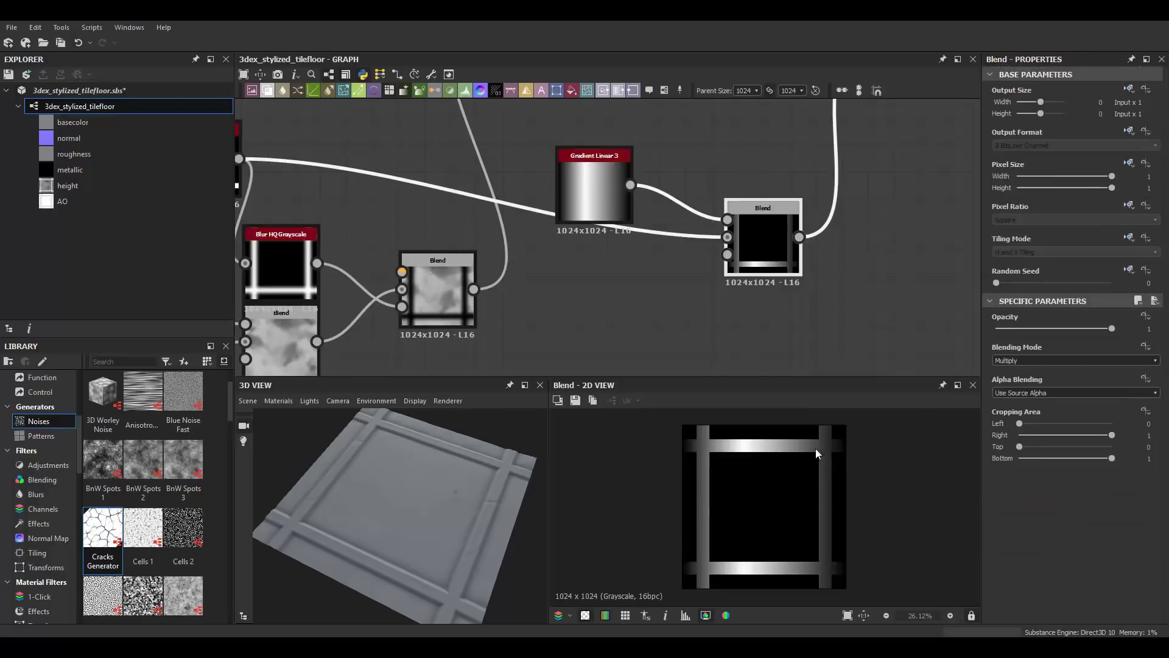
{"action": "scroll", "coordinate": [763, 237], "scroll_direction": "down", "scroll_amount": 2}
{"action": "double_click", "coordinate": [848, 169]}
{"action": "middle_click_drag", "start_coordinate": [618, 161], "coordinate": [642, 204]}
{"action": "left_click_drag", "start_coordinate": [642, 204], "coordinate": [615, 279]}
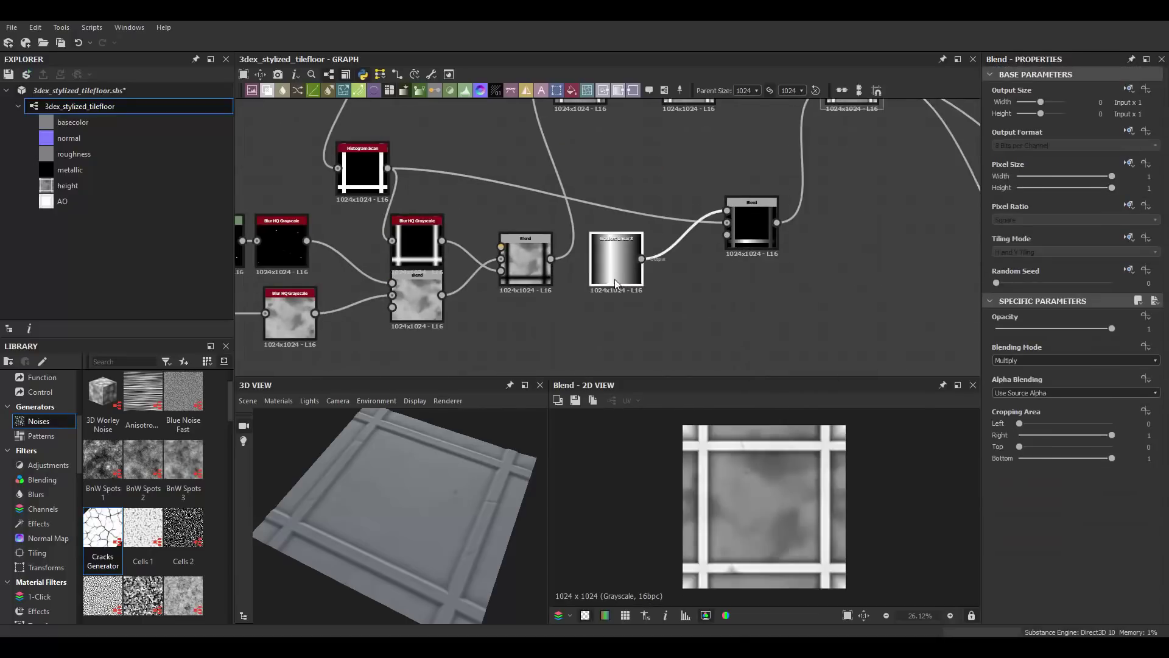
{"action": "scroll", "coordinate": [467, 505], "scroll_direction": "up", "scroll_amount": 3}
{"action": "left_click_drag", "start_coordinate": [539, 538], "coordinate": [477, 500]}
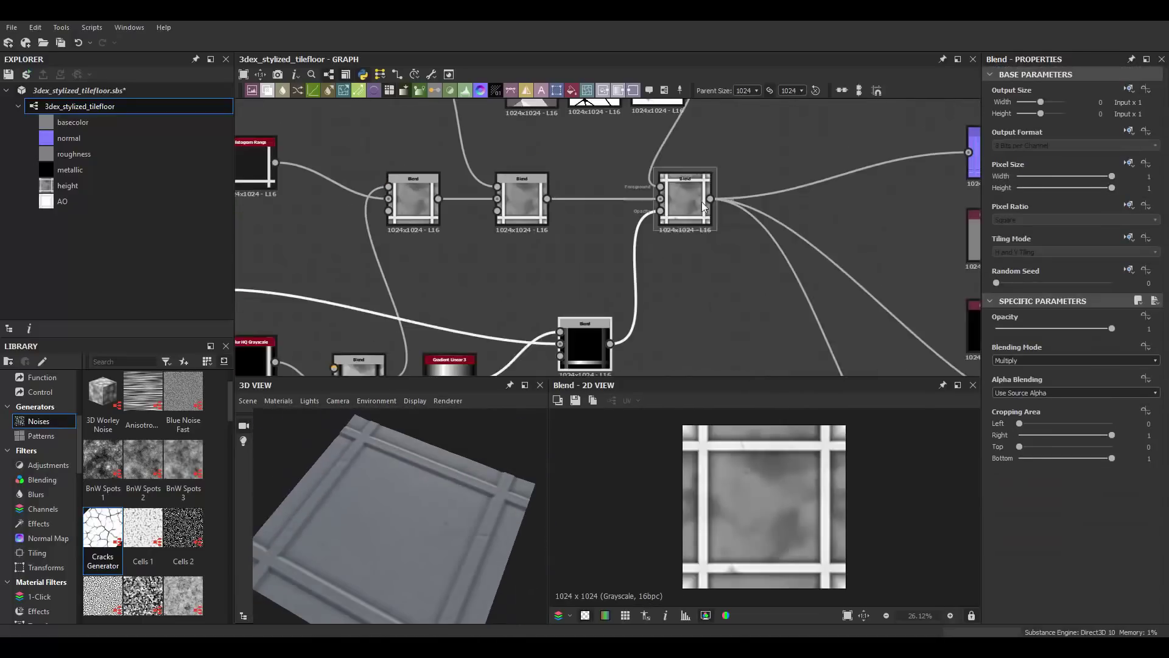
Raise the crack Levels' black point and thin Edge Detect's edge width to 3.12.
{"action": "scroll", "coordinate": [844, 428], "scroll_direction": "up", "scroll_amount": 2}
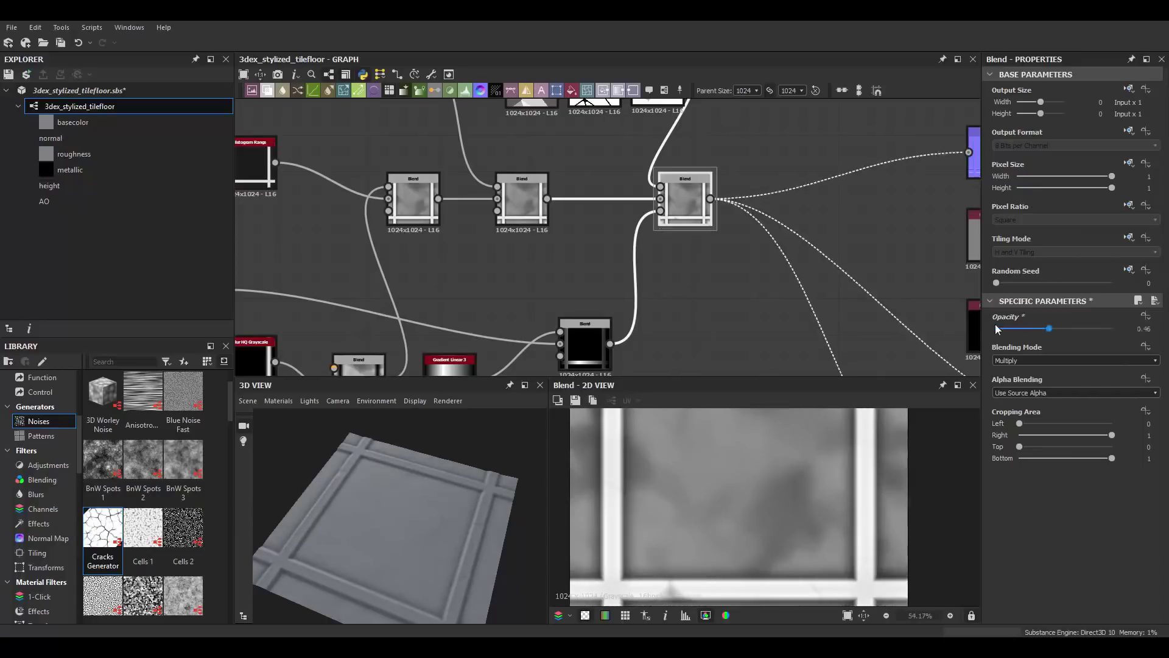
{"action": "middle_click_drag", "start_coordinate": [701, 152], "coordinate": [700, 244]}
{"action": "double_click", "coordinate": [664, 161]}
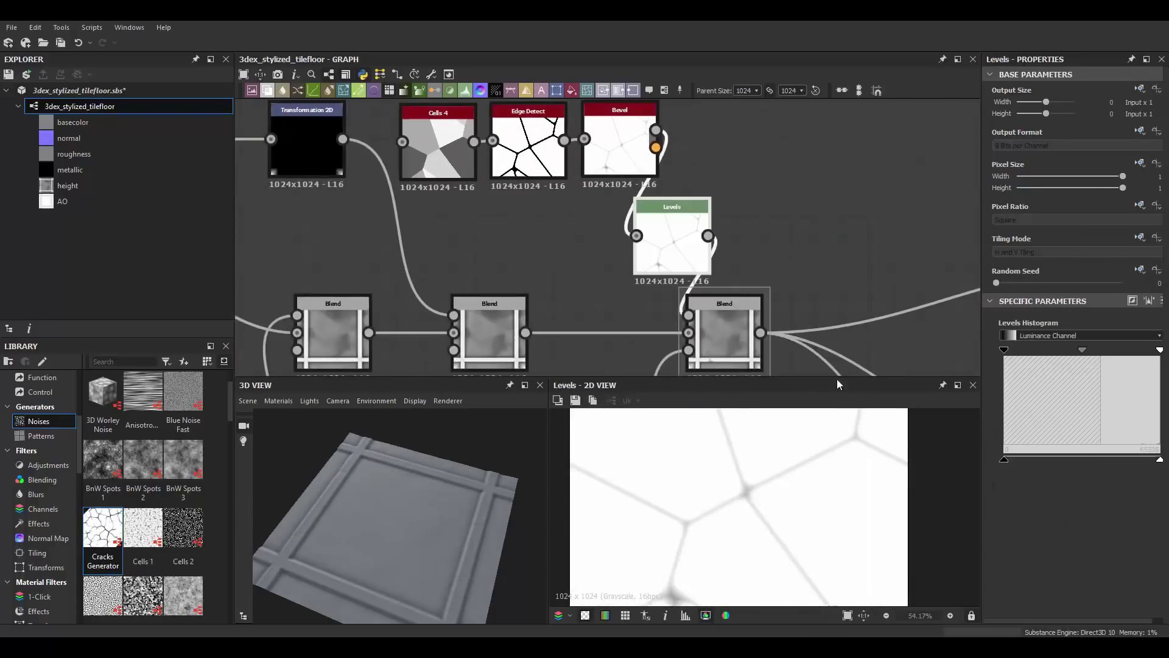
{"action": "scroll", "coordinate": [451, 536], "scroll_direction": "up", "scroll_amount": 3}
{"action": "left_click_drag", "start_coordinate": [1070, 350], "coordinate": [1094, 351]}
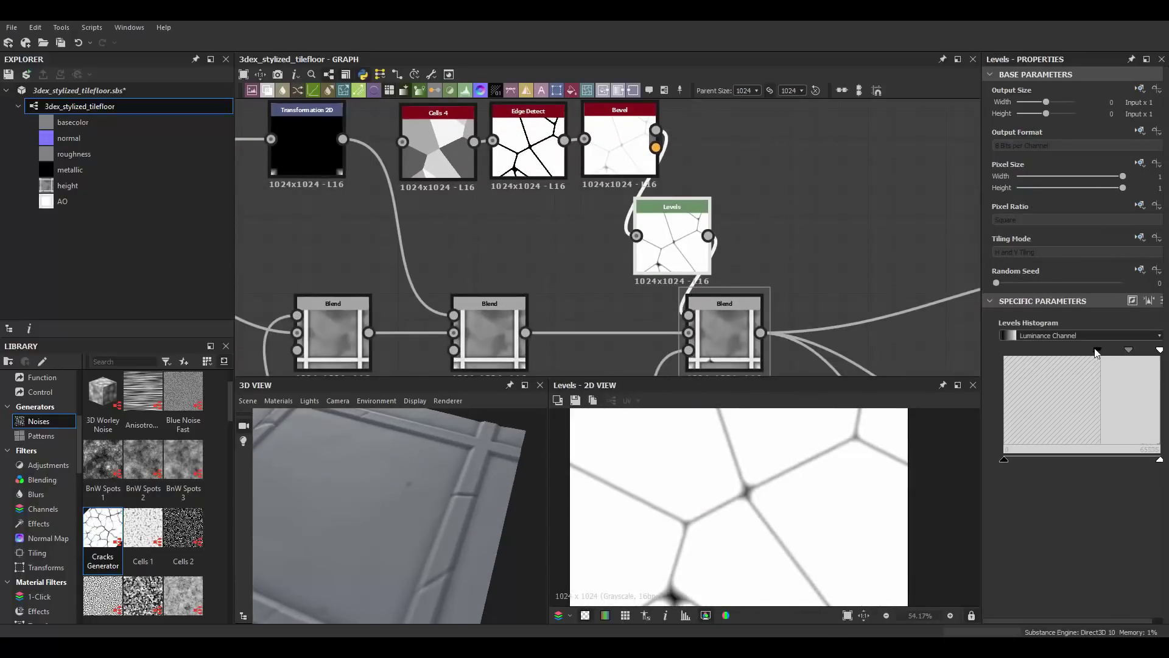
{"action": "mouse_move", "coordinate": [1020, 597]}
{"action": "left_mouse_down"}
{"action": "mouse_move", "coordinate": [1010, 597]}
{"action": "mouse_move", "coordinate": [1021, 596]}
{"action": "left_mouse_up"}
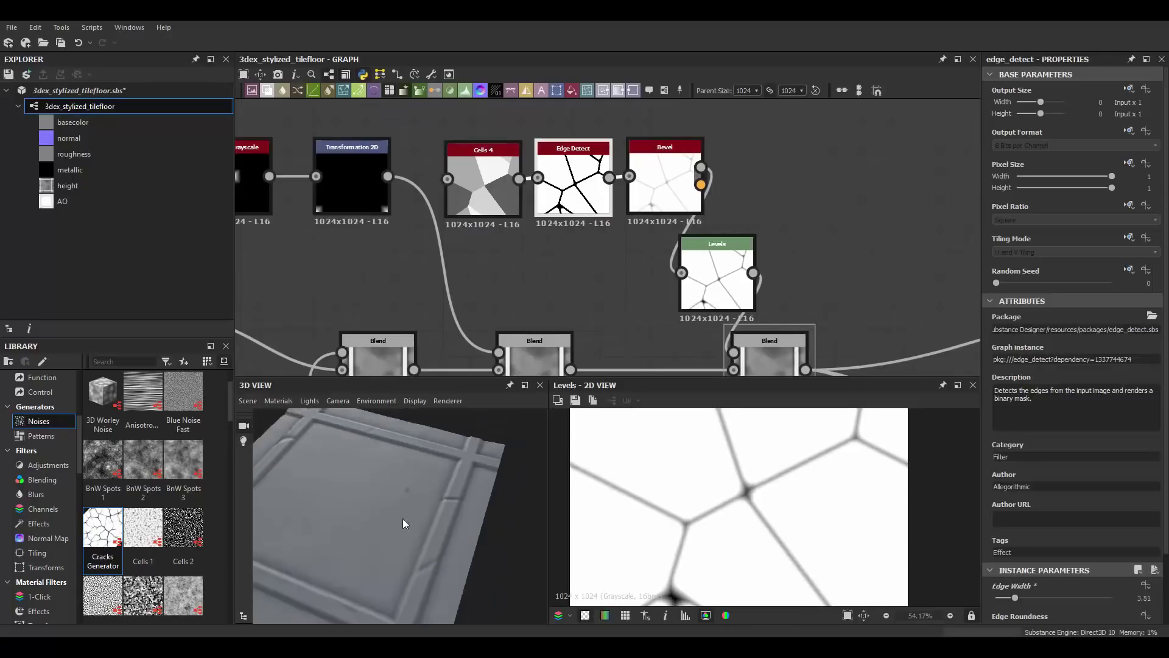
Orbit the 3D preview to inspect the tile, then select Gradient Linear 3.
{"action": "left_click_drag", "start_coordinate": [403, 520], "coordinate": [458, 525]}
{"action": "left_click_drag", "start_coordinate": [490, 479], "coordinate": [451, 506]}
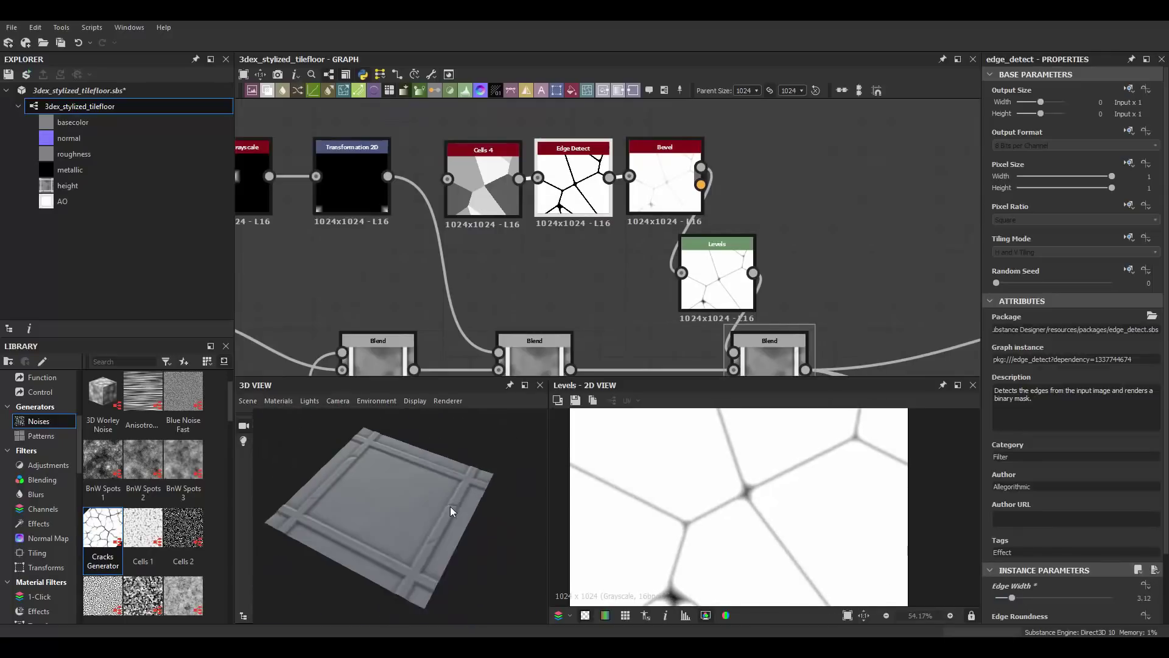
{"action": "middle_click_drag", "start_coordinate": [548, 274], "coordinate": [670, 183]}
{"action": "left_click", "coordinate": [556, 274]}
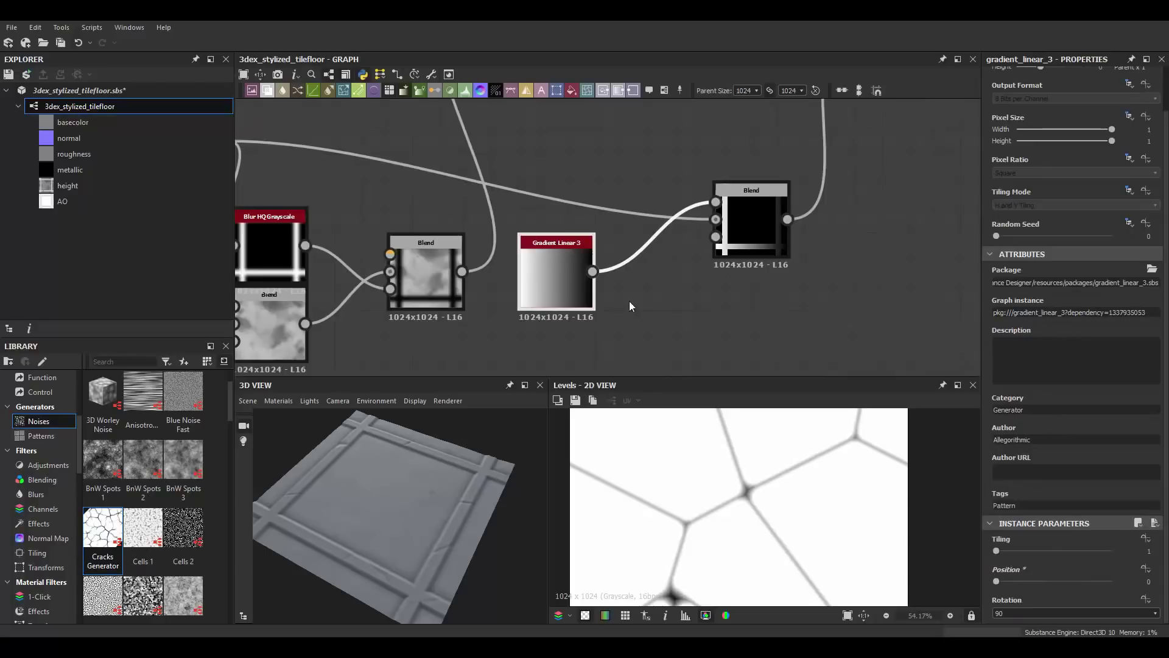
Shift the gradient's position and duplicate Gradient Linear 3 to its left.
{"action": "left_click_drag", "start_coordinate": [1001, 583], "coordinate": [1041, 583]}
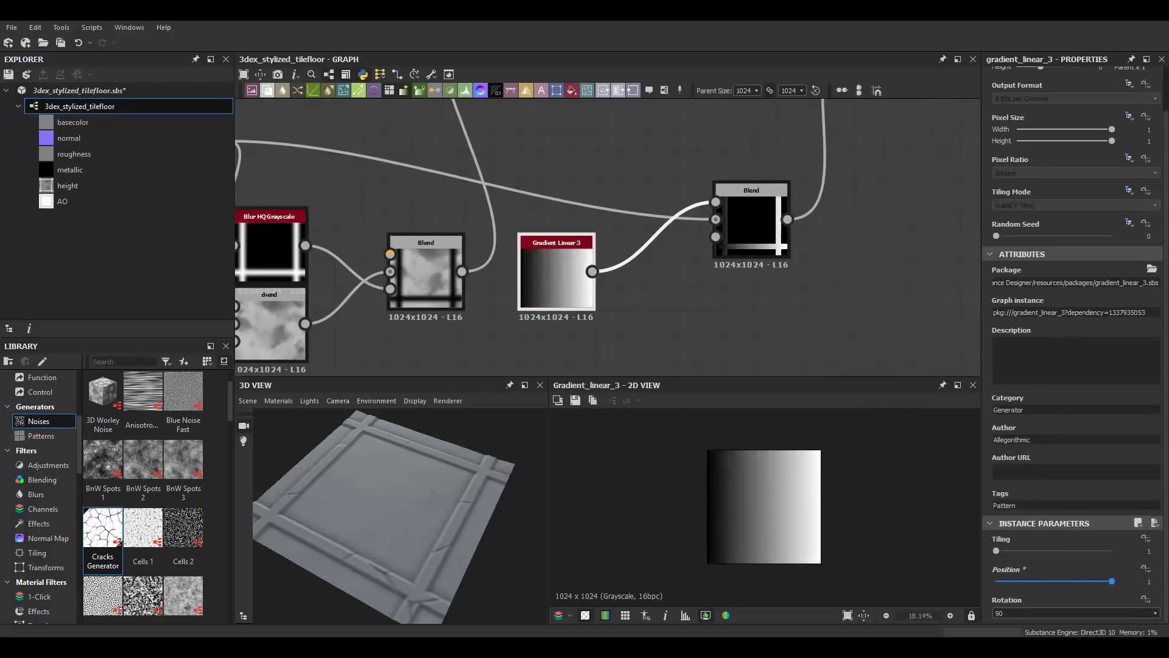
{"action": "scroll", "coordinate": [568, 277], "scroll_direction": "down", "scroll_amount": 1}
{"action": "key", "text": "ctrl+d"}
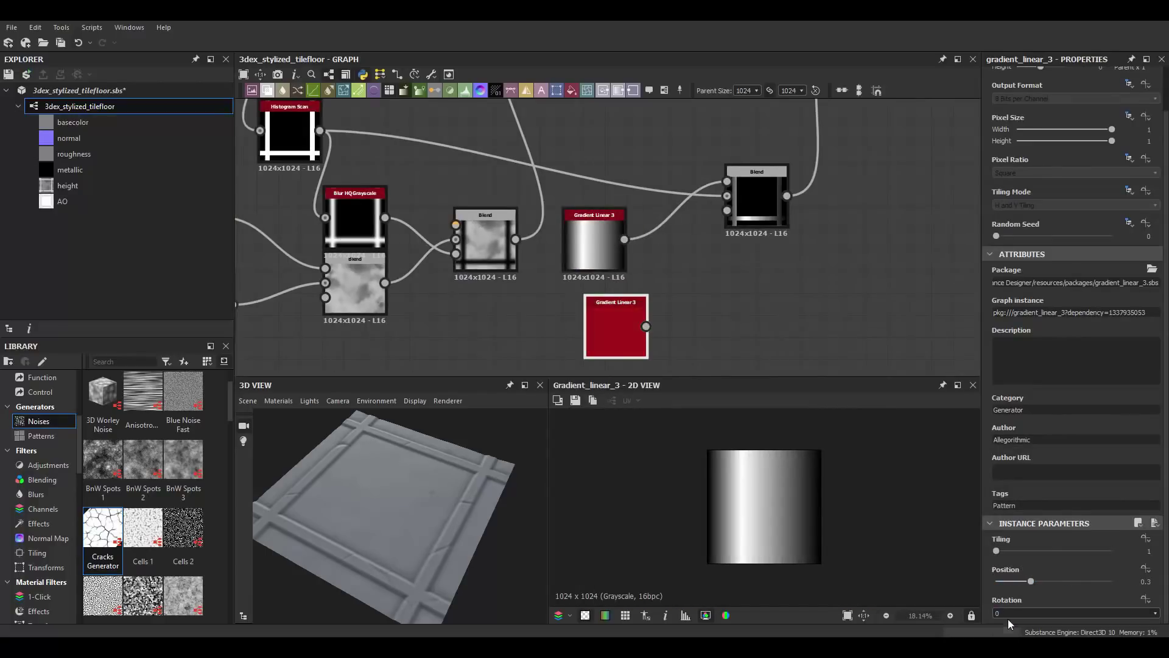
{"action": "left_click_drag", "start_coordinate": [615, 326], "coordinate": [588, 329]}
Combine both gradients in a new Blend set to Subtract.
{"action": "left_click_drag", "start_coordinate": [640, 240], "coordinate": [701, 289]}
{"action": "left_click", "coordinate": [730, 287]}
{"action": "left_click", "coordinate": [1075, 360]}
{"action": "mouse_move", "coordinate": [618, 326]}
{"action": "left_mouse_down"}
{"action": "mouse_move", "coordinate": [701, 305]}
{"action": "mouse_move", "coordinate": [719, 286]}
{"action": "left_mouse_up"}
{"action": "left_click", "coordinate": [1035, 378]}
{"action": "left_click", "coordinate": [588, 329]}
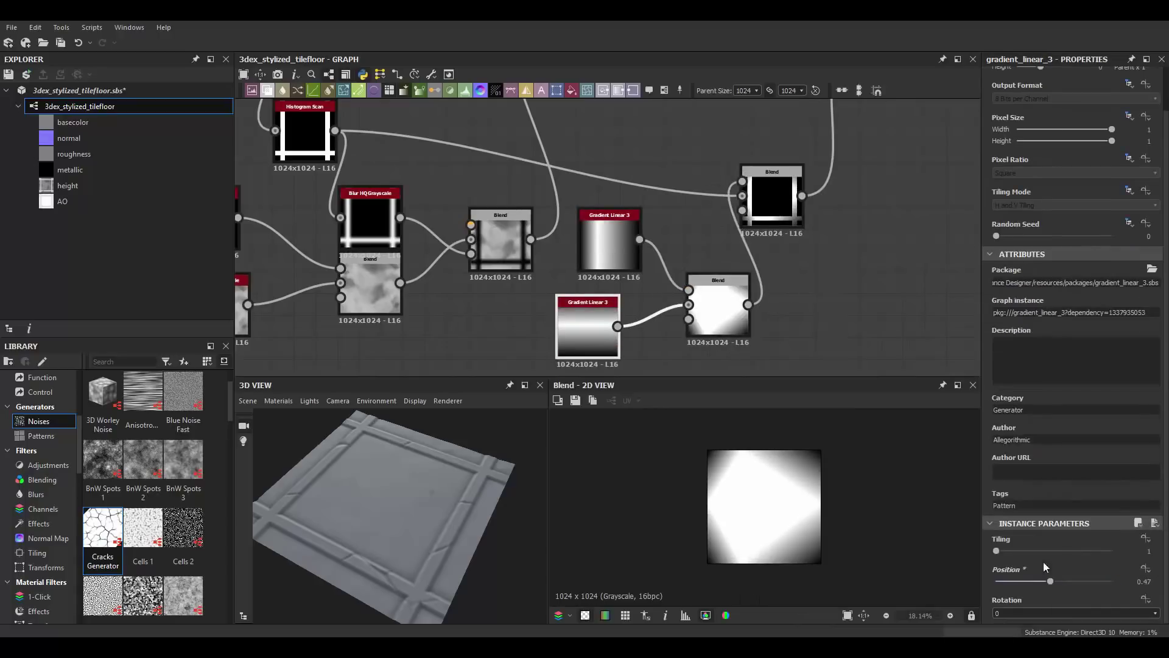
{"action": "left_click", "coordinate": [772, 201]}
{"action": "left_click", "coordinate": [1075, 360]}
{"action": "left_click", "coordinate": [1023, 381]}
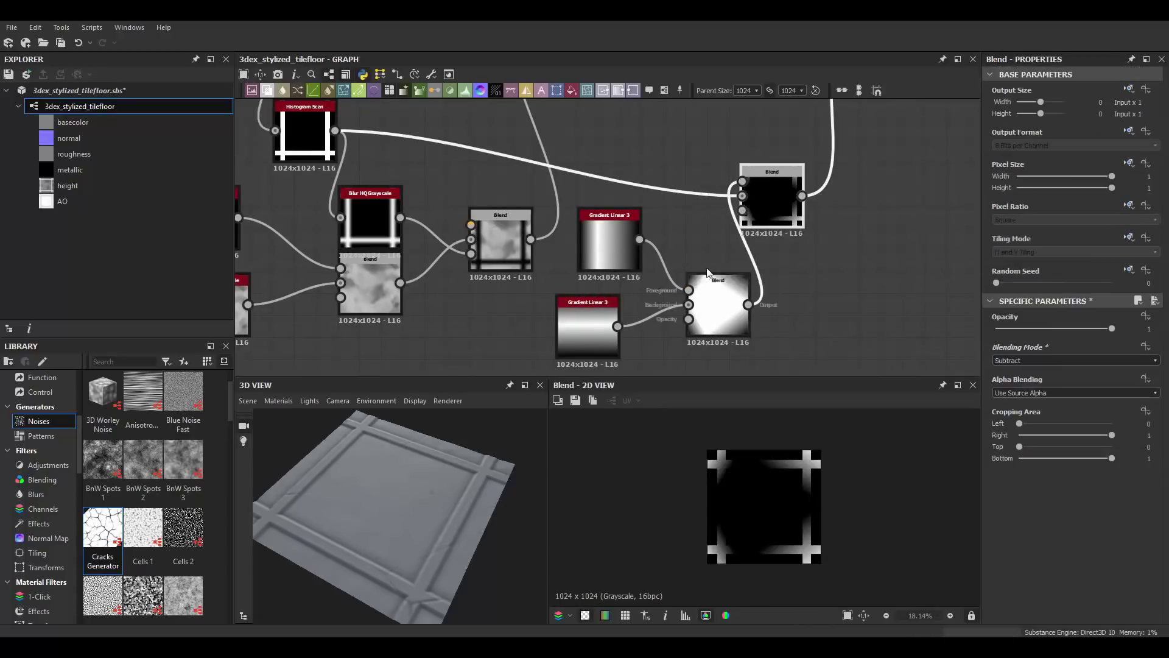
Set the rotated gradient copy's position to 0.2.
{"action": "scroll", "coordinate": [707, 272], "scroll_direction": "up", "scroll_amount": 1}
{"action": "left_click", "coordinate": [583, 332]}
{"action": "scroll", "coordinate": [1072, 426], "scroll_direction": "down", "scroll_amount": 2}
{"action": "left_click_drag", "start_coordinate": [998, 582], "coordinate": [1110, 582]}
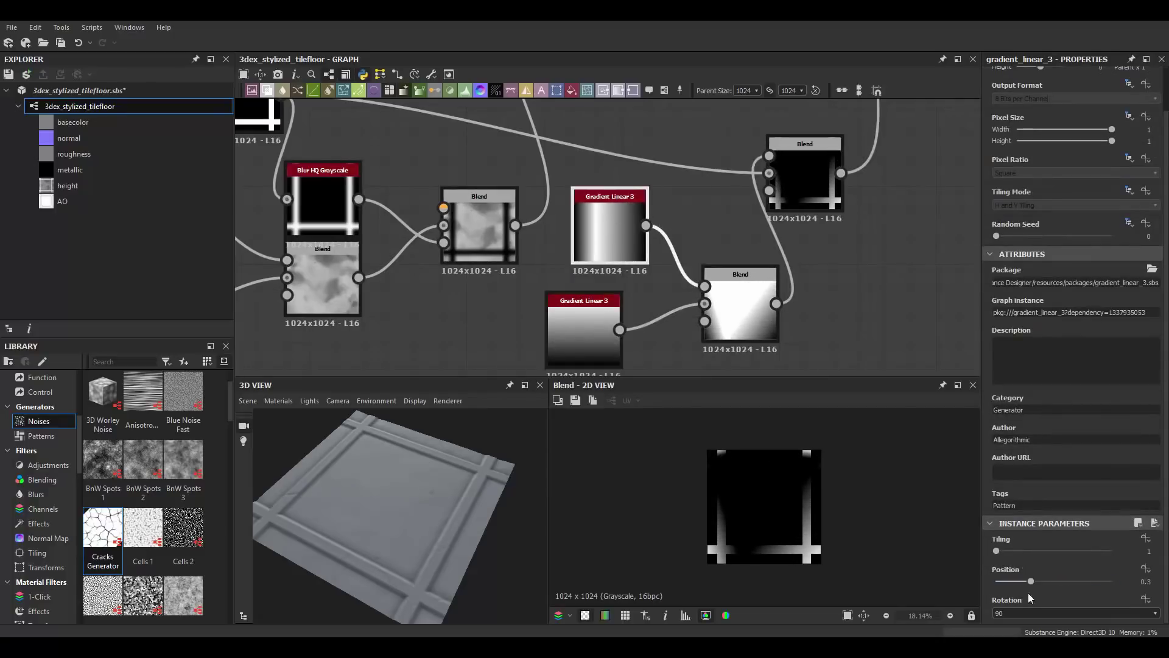
{"action": "mouse_move", "coordinate": [1013, 577]}
{"action": "left_mouse_down"}
{"action": "mouse_move", "coordinate": [1064, 575]}
{"action": "mouse_move", "coordinate": [1018, 573]}
{"action": "left_mouse_up"}
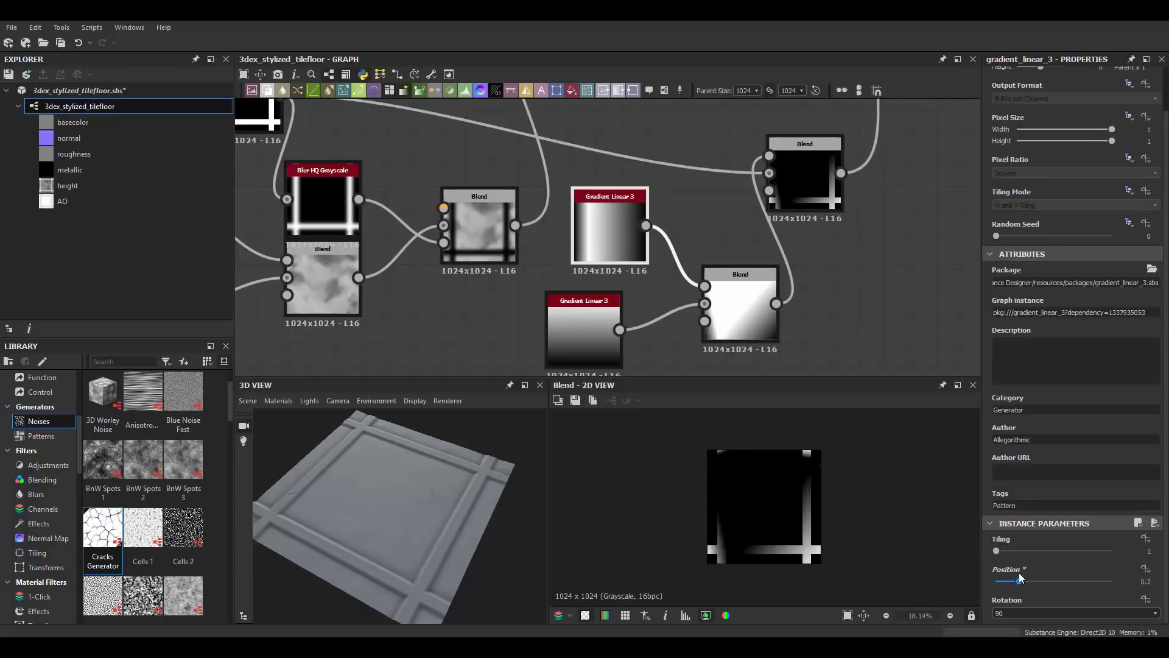
{"action": "scroll", "coordinate": [752, 505], "scroll_direction": "up", "scroll_amount": 5}
{"action": "scroll", "coordinate": [749, 498], "scroll_direction": "down", "scroll_amount": 5}
{"action": "mouse_move", "coordinate": [475, 517]}
{"action": "left_mouse_down"}
{"action": "mouse_move", "coordinate": [414, 525]}
{"action": "mouse_move", "coordinate": [469, 524]}
{"action": "mouse_move", "coordinate": [415, 503]}
{"action": "mouse_move", "coordinate": [451, 500]}
{"action": "left_mouse_up"}
Paste a duplicate of the Cells 4 crack chain and preview its Levels output.
{"action": "scroll", "coordinate": [624, 331], "scroll_direction": "down", "scroll_amount": 3}
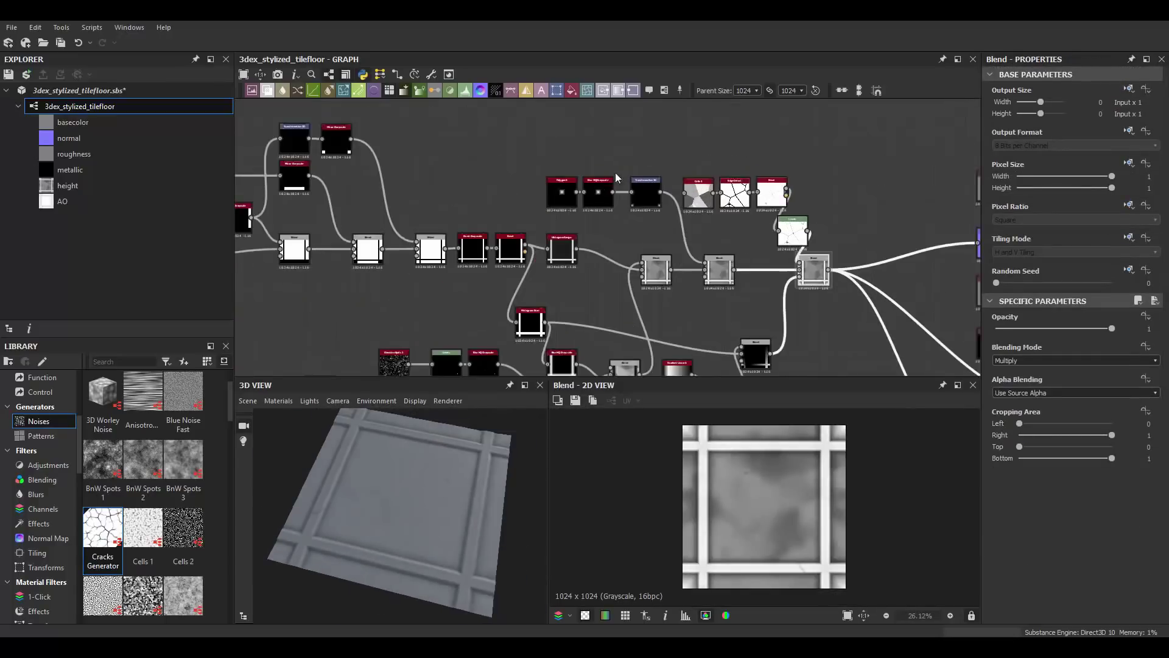
{"action": "scroll", "coordinate": [664, 158], "scroll_direction": "up", "scroll_amount": 3}
{"action": "middle_click_drag", "start_coordinate": [603, 146], "coordinate": [680, 177]}
{"action": "scroll", "coordinate": [682, 177], "scroll_direction": "down", "scroll_amount": 3}
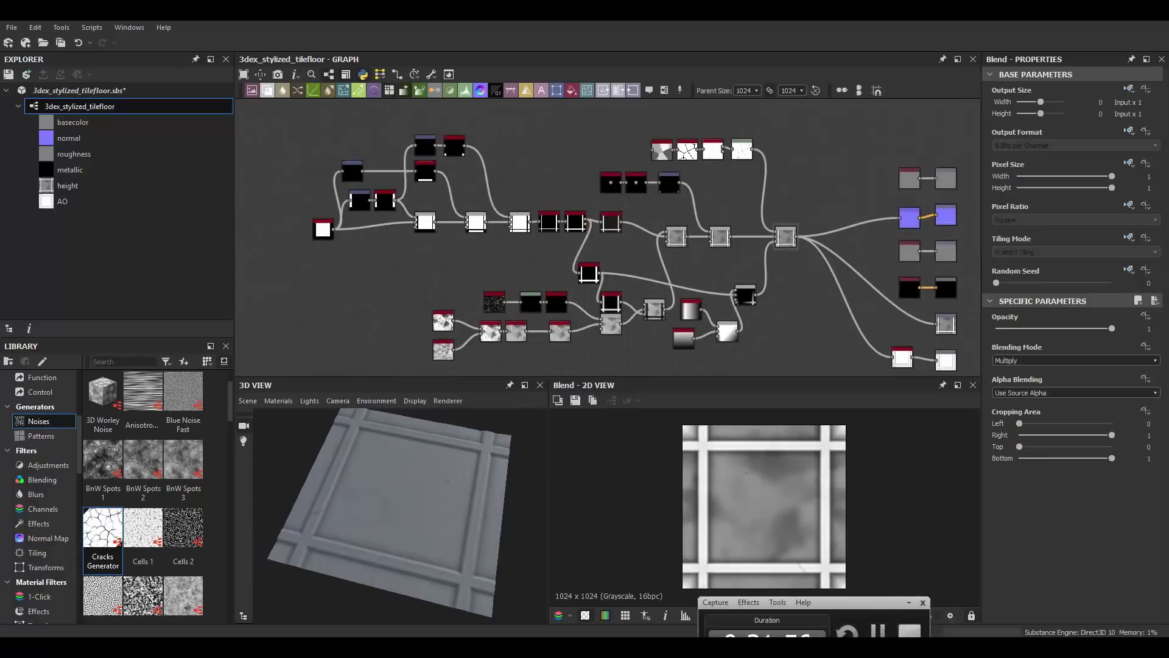
{"action": "scroll", "coordinate": [755, 165], "scroll_direction": "up", "scroll_amount": 3}
{"action": "key", "text": "ctrl+v"}
{"action": "double_click", "coordinate": [760, 161]}
{"action": "scroll", "coordinate": [760, 161], "scroll_direction": "up", "scroll_amount": 2}
{"action": "left_click", "coordinate": [478, 176]}
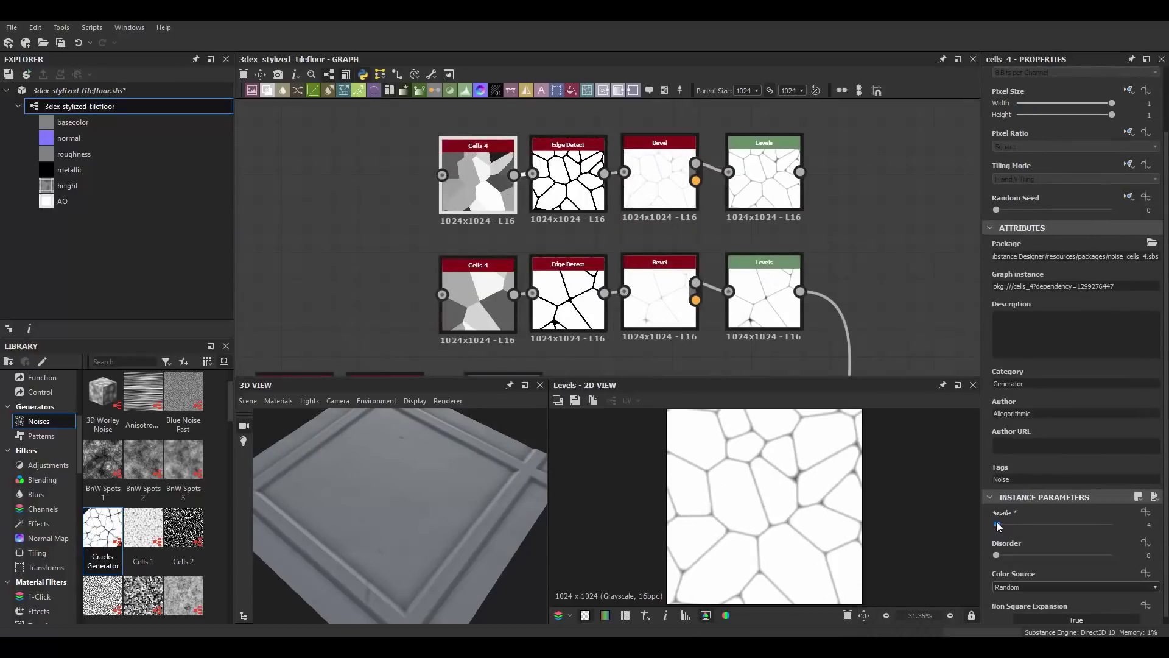
Insert a Warp after Edge Detect, driven by a new Perlin Noise.
{"action": "left_click_drag", "start_coordinate": [660, 183], "coordinate": [761, 183]}
{"action": "key", "text": "space"}
{"action": "type", "text": "warp"}
{"action": "key", "text": "Return"}
{"action": "key", "text": "space"}
{"action": "type", "text": "per"}
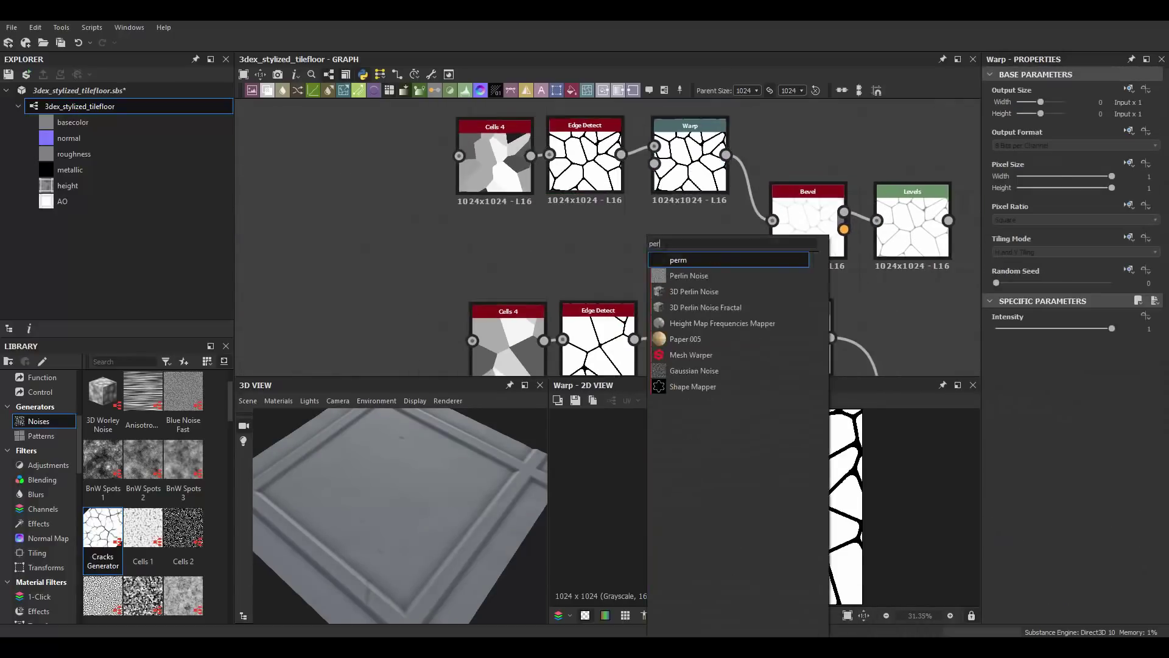
{"action": "key", "text": "Down"}
{"action": "key", "text": "Return"}
{"action": "left_click_drag", "start_coordinate": [621, 247], "coordinate": [654, 163]}
Route the warped cracks through the bevel into a Multiply Blend at 0.43 opacity.
{"action": "left_click_drag", "start_coordinate": [1033, 550], "coordinate": [1002, 542]}
{"action": "left_click", "coordinate": [930, 223]}
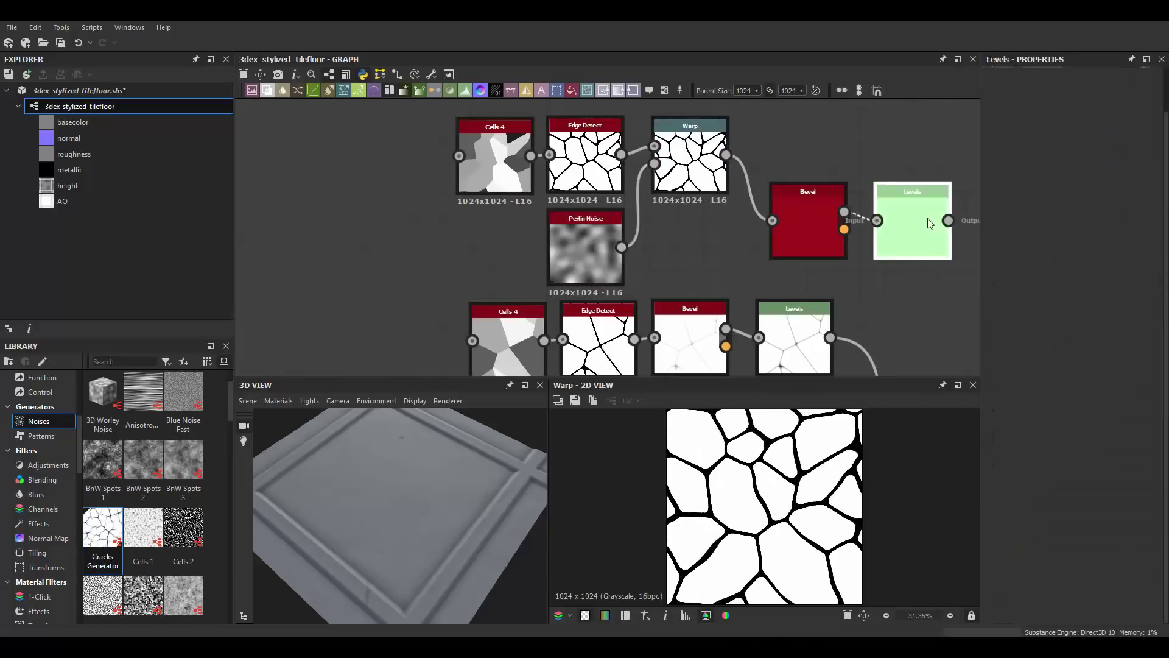
{"action": "scroll", "coordinate": [930, 223], "scroll_direction": "down", "scroll_amount": 3}
{"action": "left_click", "coordinate": [775, 248]}
{"action": "double_click", "coordinate": [775, 247]}
{"action": "middle_click_drag", "start_coordinate": [817, 214], "coordinate": [877, 253]}
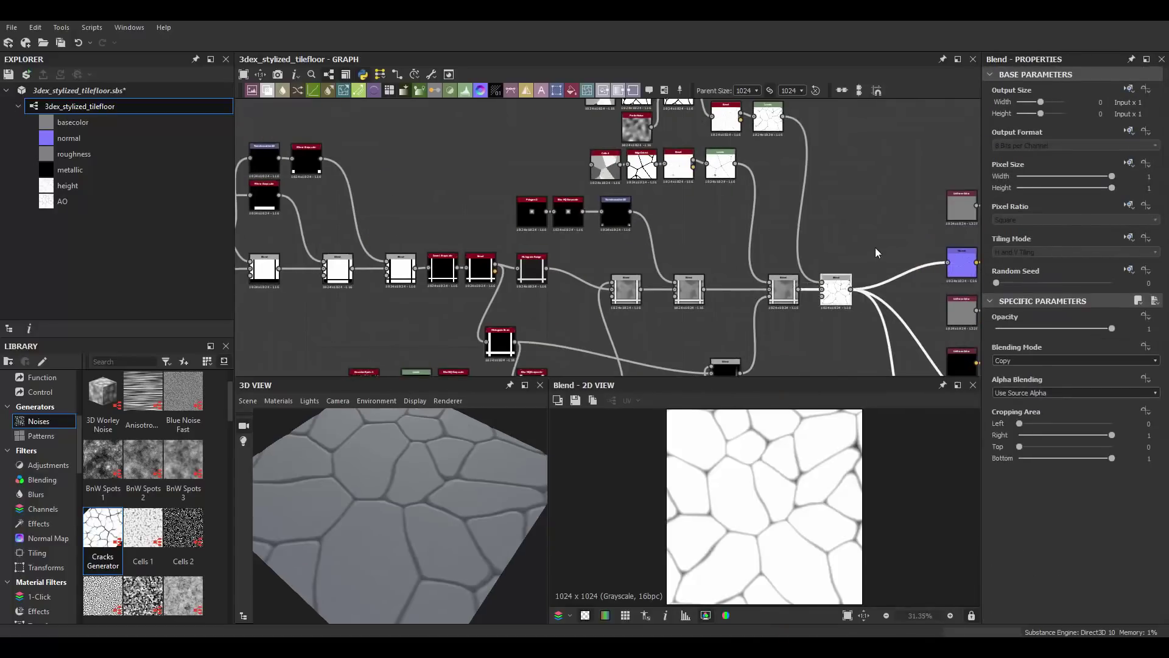
{"action": "scroll", "coordinate": [1075, 360], "scroll_direction": "down", "scroll_amount": 3}
{"action": "left_click", "coordinate": [1063, 329]}
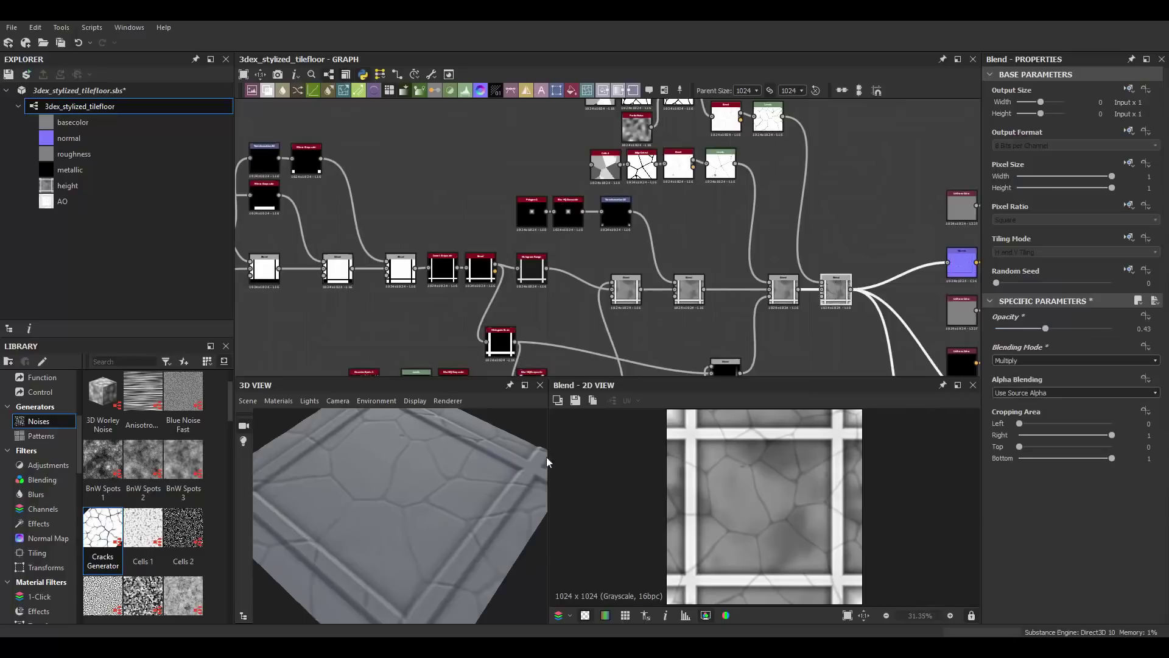
{"action": "scroll", "coordinate": [842, 169], "scroll_direction": "down", "scroll_amount": 2}
{"action": "scroll", "coordinate": [843, 169], "scroll_direction": "down", "scroll_amount": 1}
Route the edge-strip mask through a new Levels and Bevel (distance 0.01) into the Multiply Blend.
{"action": "middle_click_drag", "start_coordinate": [564, 176], "coordinate": [675, 176]}
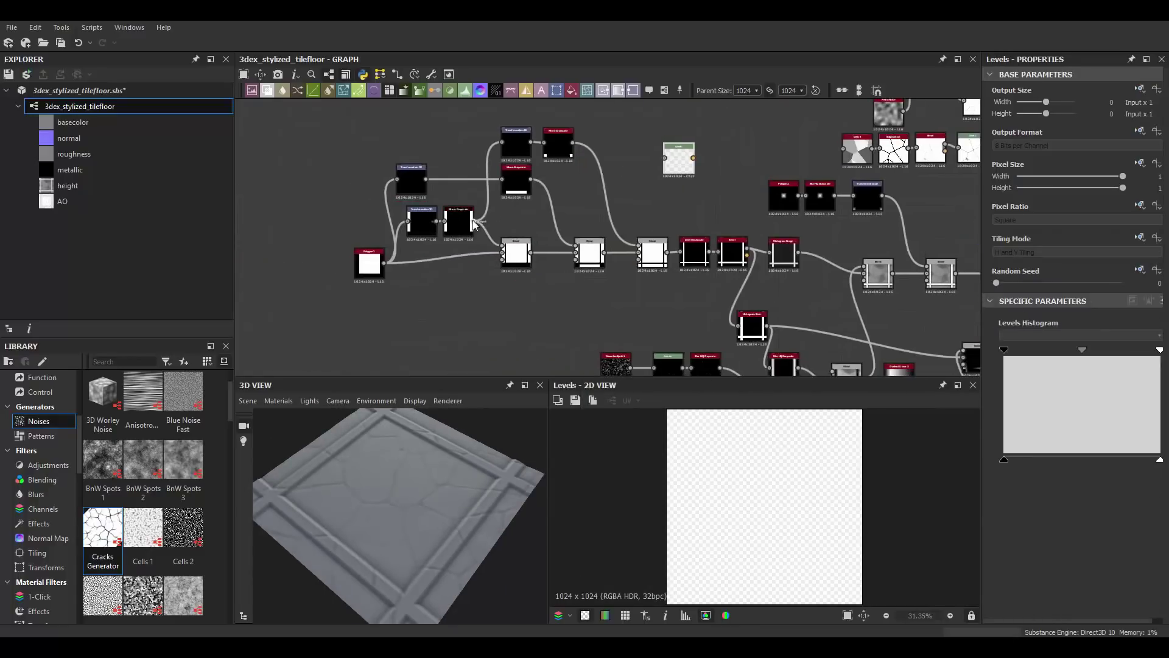
{"action": "scroll", "coordinate": [731, 164], "scroll_direction": "up", "scroll_amount": 1}
{"action": "scroll", "coordinate": [803, 257], "scroll_direction": "up", "scroll_amount": 3}
{"action": "left_click_drag", "start_coordinate": [803, 257], "coordinate": [782, 290]}
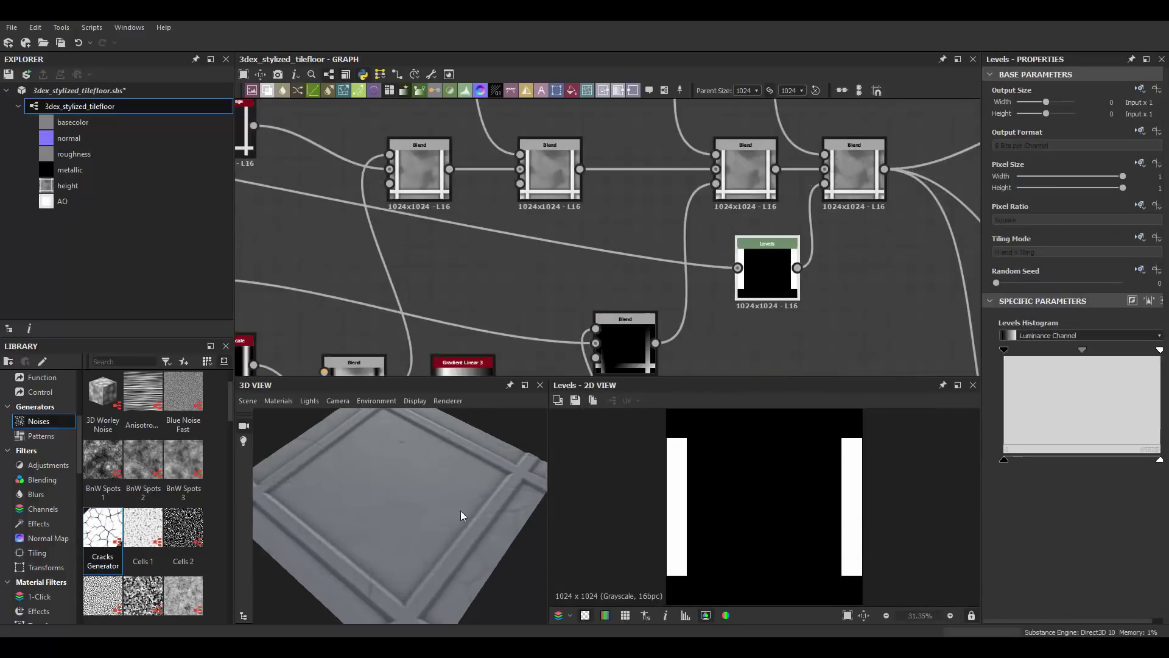
{"action": "double_click", "coordinate": [843, 186]}
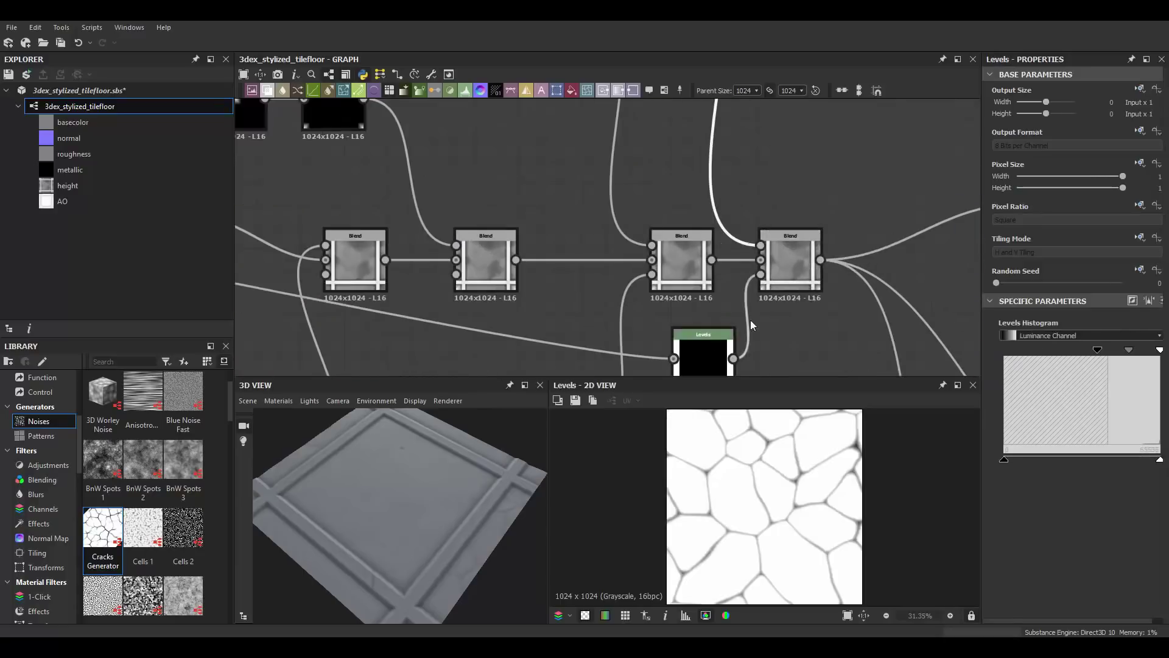
{"action": "mouse_move", "coordinate": [455, 477]}
{"action": "left_mouse_down"}
{"action": "mouse_move", "coordinate": [513, 479]}
{"action": "mouse_move", "coordinate": [447, 488]}
{"action": "left_mouse_up"}
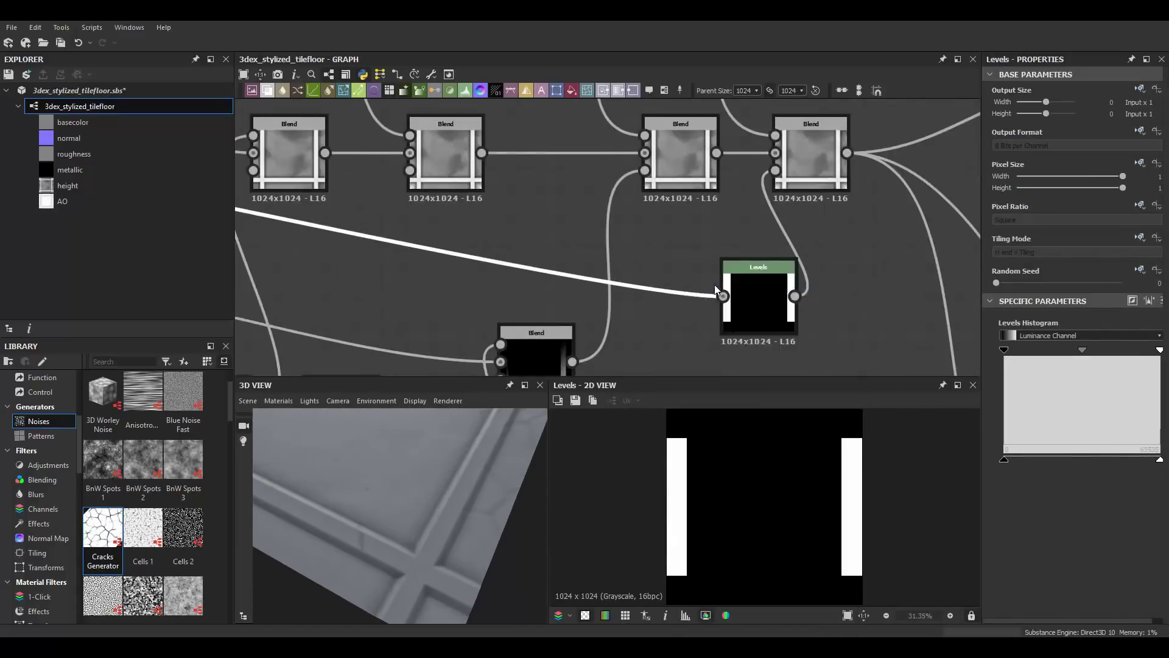
{"action": "left_click", "coordinate": [1049, 598]}
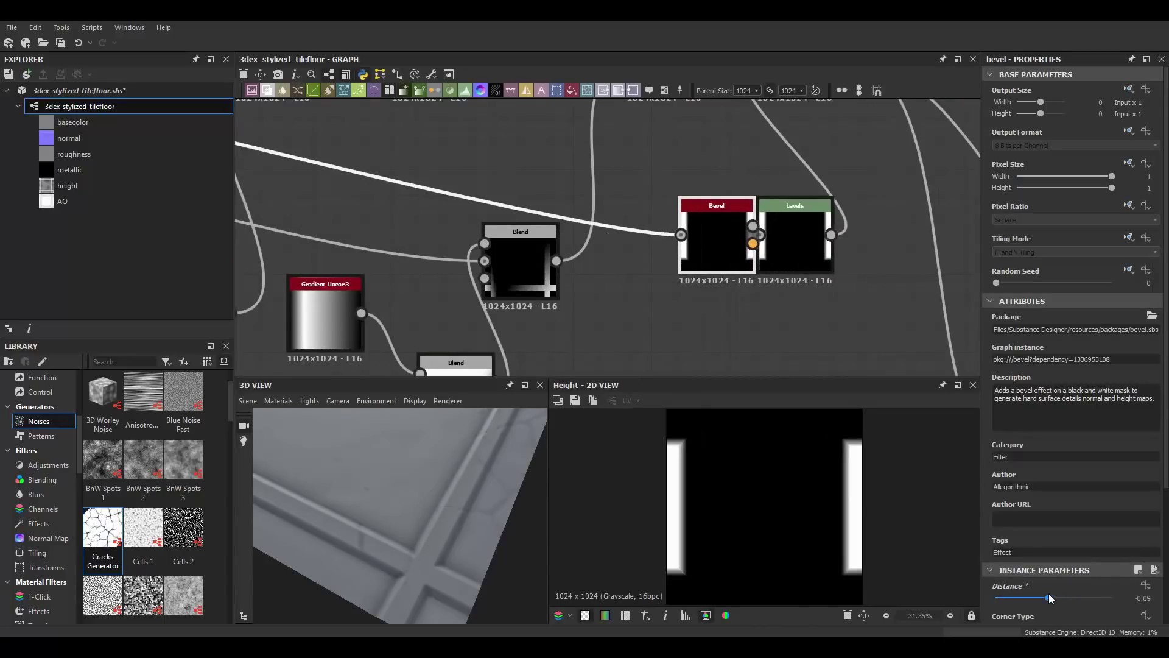
{"action": "left_click_drag", "start_coordinate": [1055, 594], "coordinate": [1049, 597]}
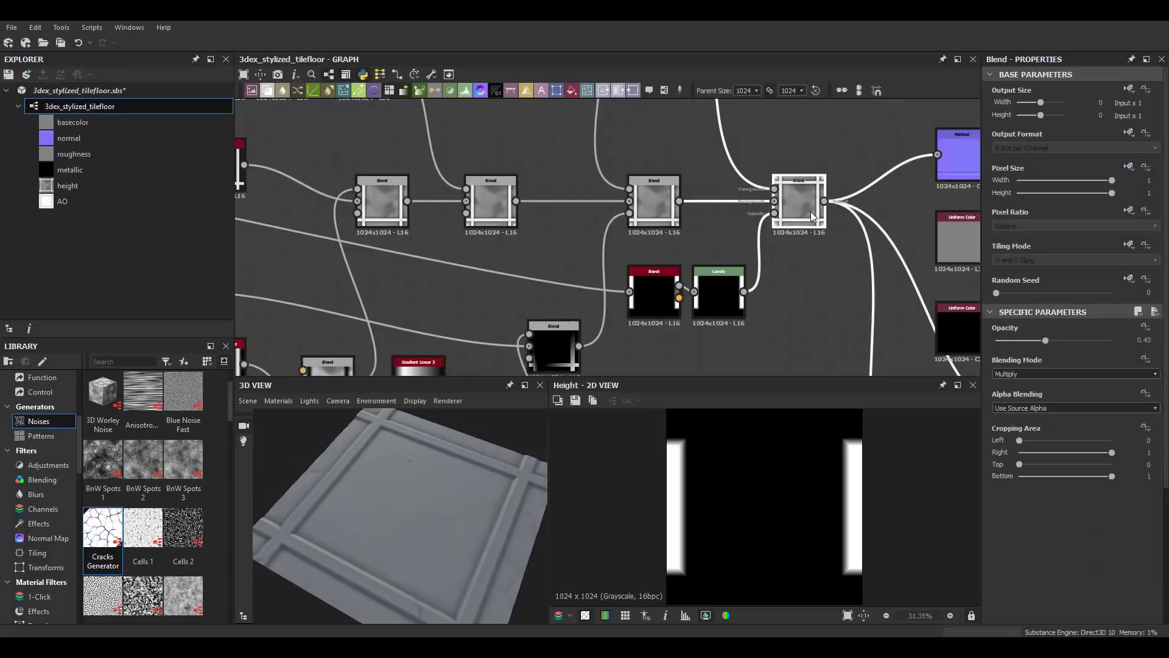
Raise Cells 4 disorder to 0.55 and set the final Multiply Blend's opacity to 0.36.
{"action": "scroll", "coordinate": [859, 536], "scroll_direction": "down", "scroll_amount": 2}
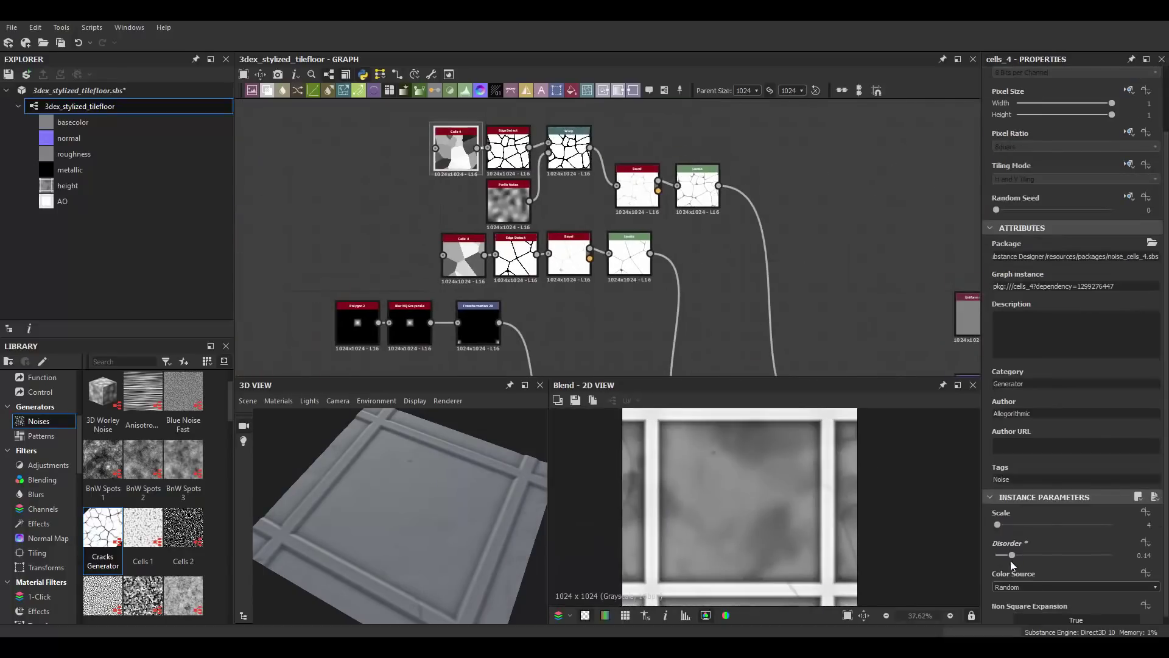
{"action": "left_click_drag", "start_coordinate": [1012, 554], "coordinate": [1046, 554]}
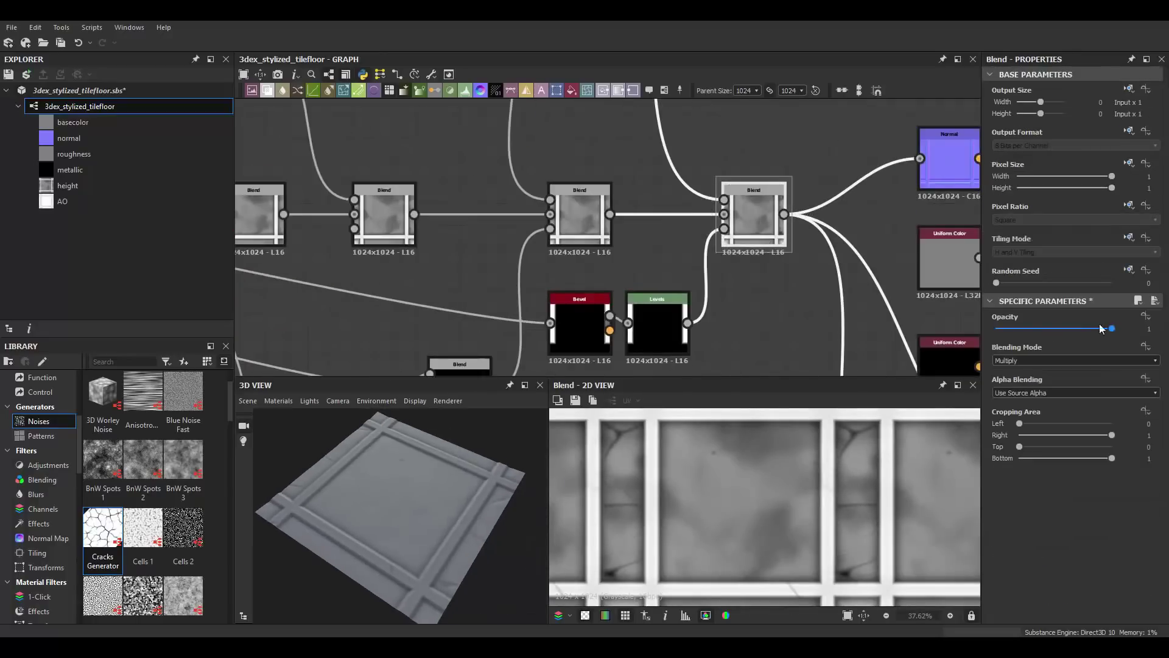
{"action": "left_click_drag", "start_coordinate": [1031, 327], "coordinate": [1038, 327]}
{"action": "scroll", "coordinate": [453, 524], "scroll_direction": "up", "scroll_amount": 2}
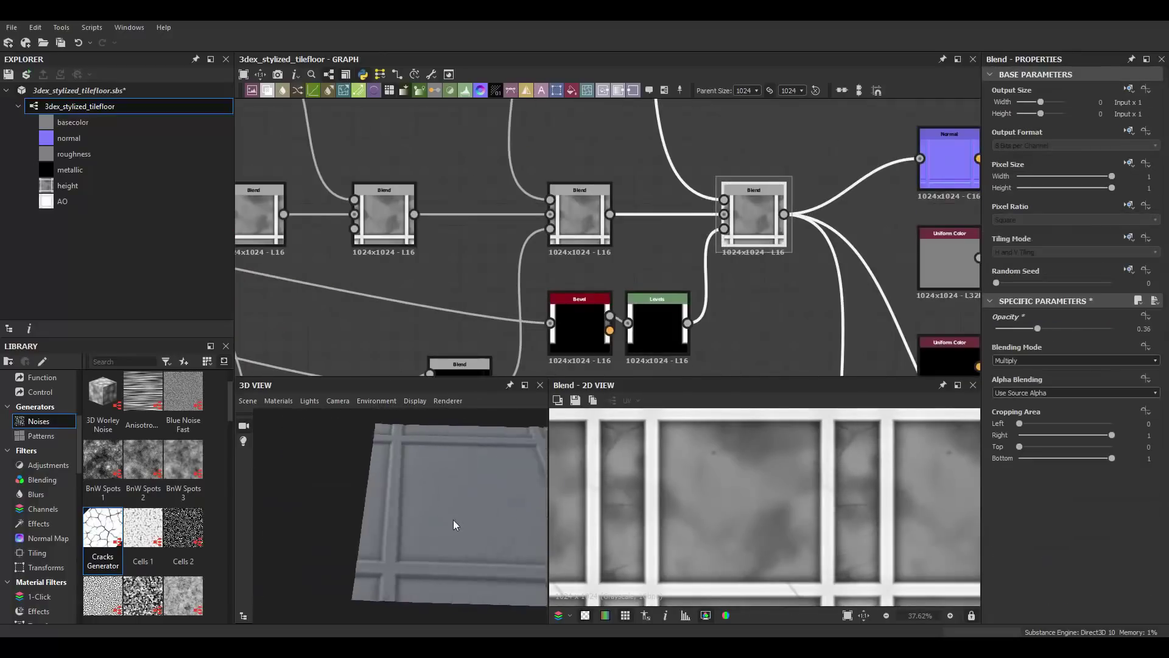
{"action": "scroll", "coordinate": [700, 227], "scroll_direction": "down", "scroll_amount": 4}
{"action": "scroll", "coordinate": [701, 227], "scroll_direction": "down", "scroll_amount": 2}
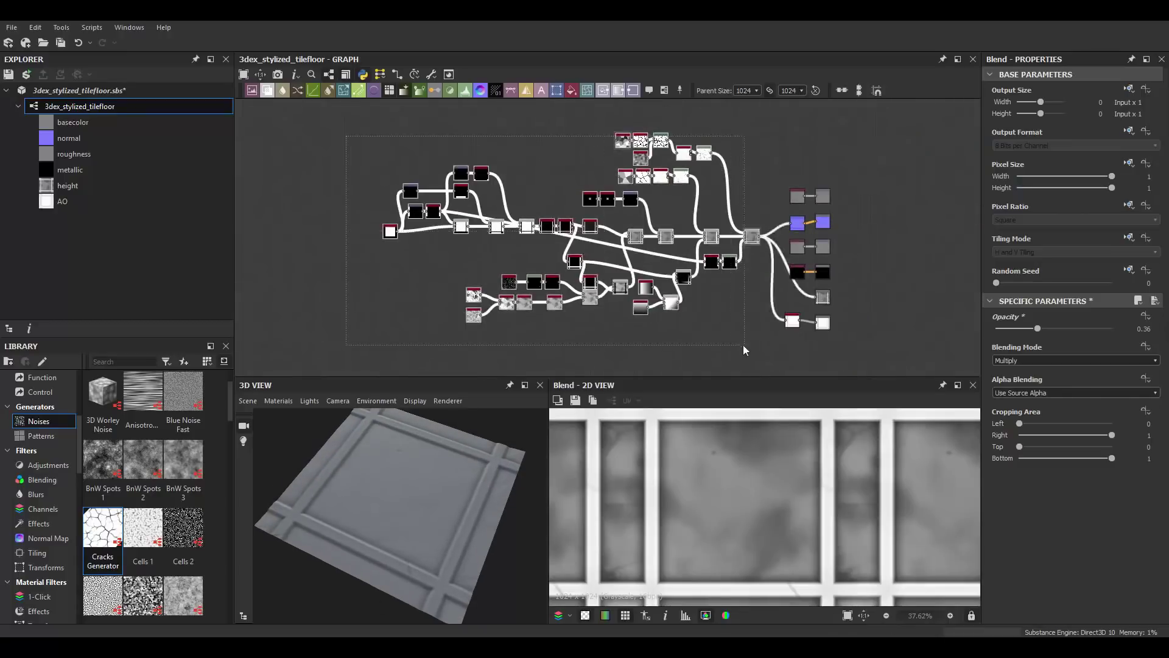
{"action": "scroll", "coordinate": [700, 227], "scroll_direction": "up", "scroll_amount": 4}
{"action": "scroll", "coordinate": [701, 227], "scroll_direction": "up", "scroll_amount": 2}
{"action": "middle_click_drag", "start_coordinate": [700, 228], "coordinate": [737, 230]}
Add a Slope Blur Grayscale after the Blend, plus a Perlin Noise node.
{"action": "left_click", "coordinate": [359, 201]}
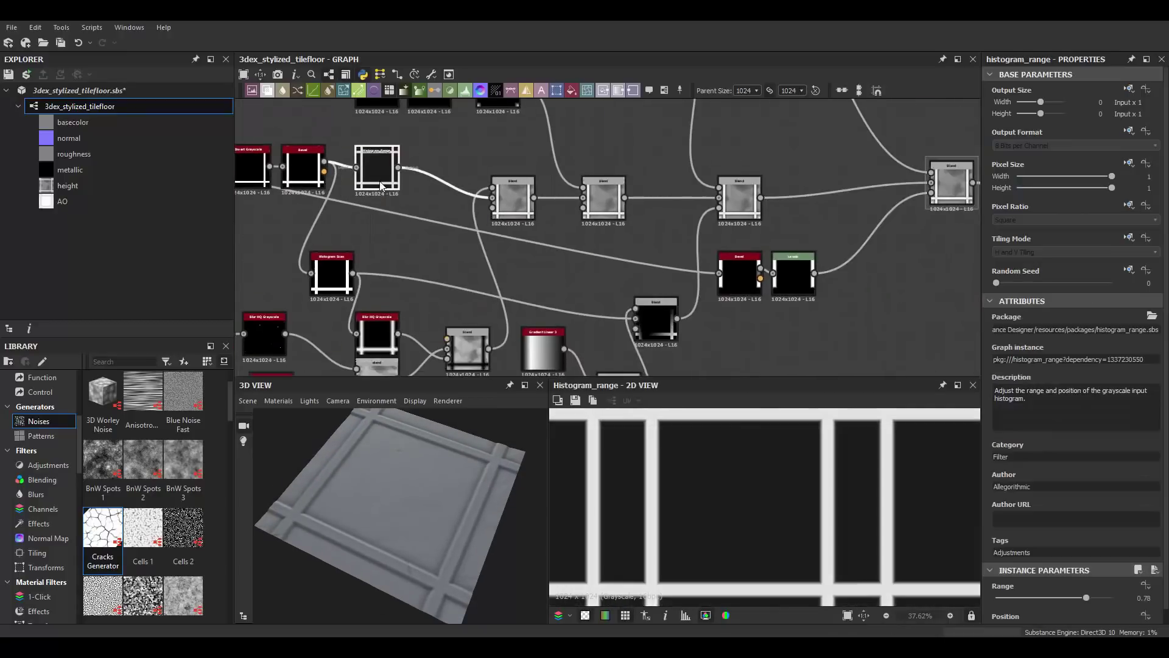
{"action": "right_click", "coordinate": [674, 160]}
{"action": "left_click", "coordinate": [731, 206]}
{"action": "scroll", "coordinate": [731, 206], "scroll_direction": "up", "scroll_amount": 3}
{"action": "scroll", "coordinate": [730, 205], "scroll_direction": "up", "scroll_amount": 2}
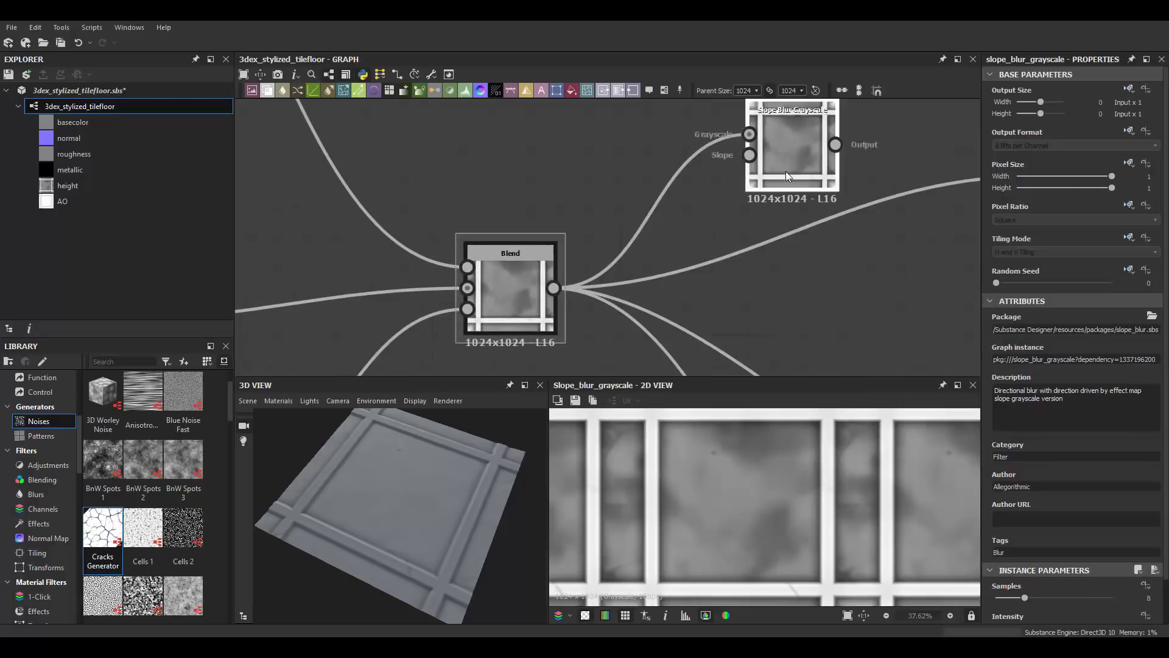
{"action": "key", "text": "space"}
{"action": "type", "text": "perlin"}
{"action": "key", "text": "Return"}
Drive the slope input with Perlin Noise at scale 28 and slope blur intensity 0.25.
{"action": "left_click_drag", "start_coordinate": [785, 199], "coordinate": [799, 168]}
{"action": "left_click_drag", "start_coordinate": [727, 286], "coordinate": [747, 172]}
{"action": "scroll", "coordinate": [989, 582], "scroll_direction": "down", "scroll_amount": 1}
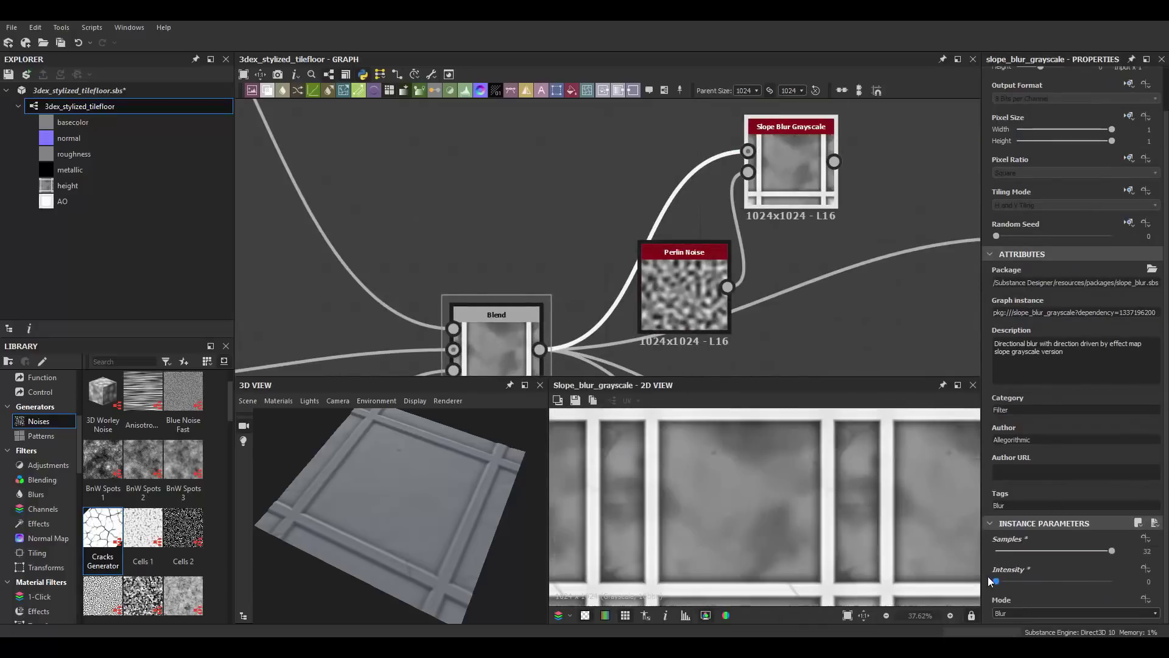
{"action": "scroll", "coordinate": [976, 571], "scroll_direction": "up", "scroll_amount": 3}
{"action": "left_click_drag", "start_coordinate": [1027, 552], "coordinate": [1062, 551]}
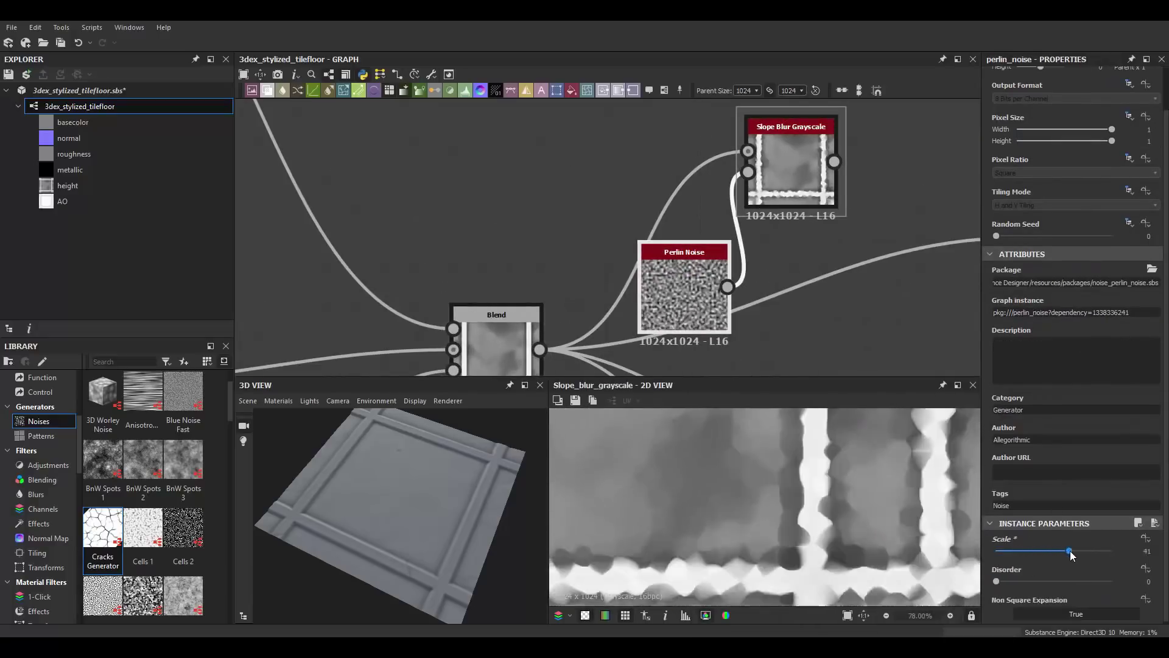
{"action": "middle_click_drag", "start_coordinate": [767, 186], "coordinate": [768, 205]}
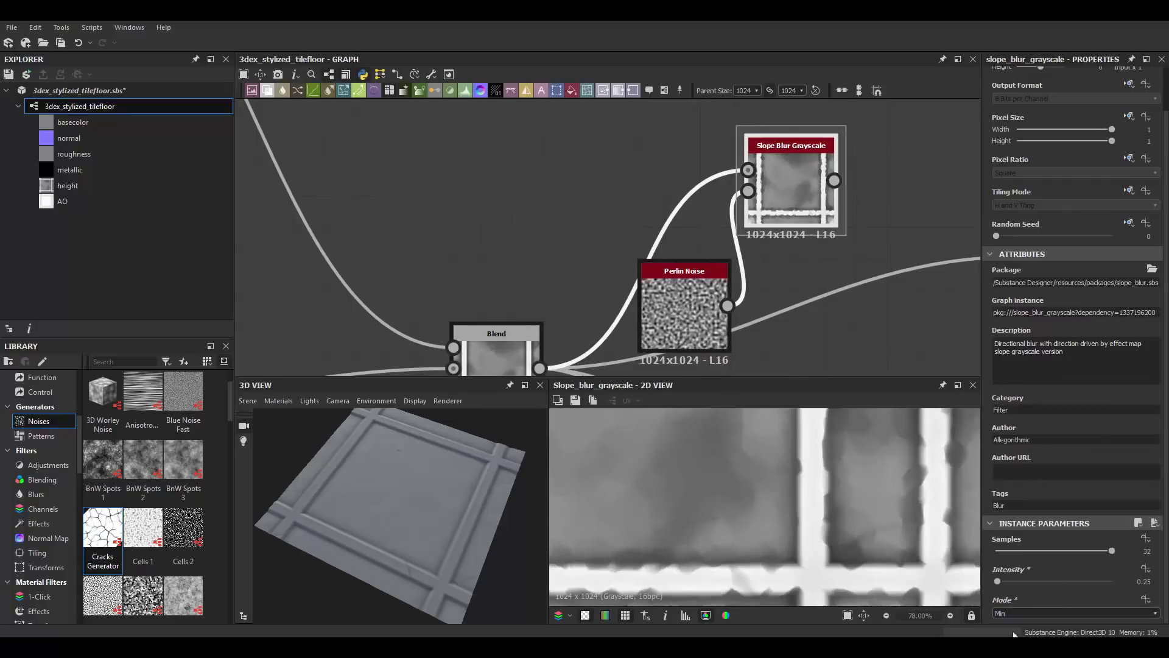
{"action": "scroll", "coordinate": [784, 488], "scroll_direction": "down", "scroll_amount": 3}
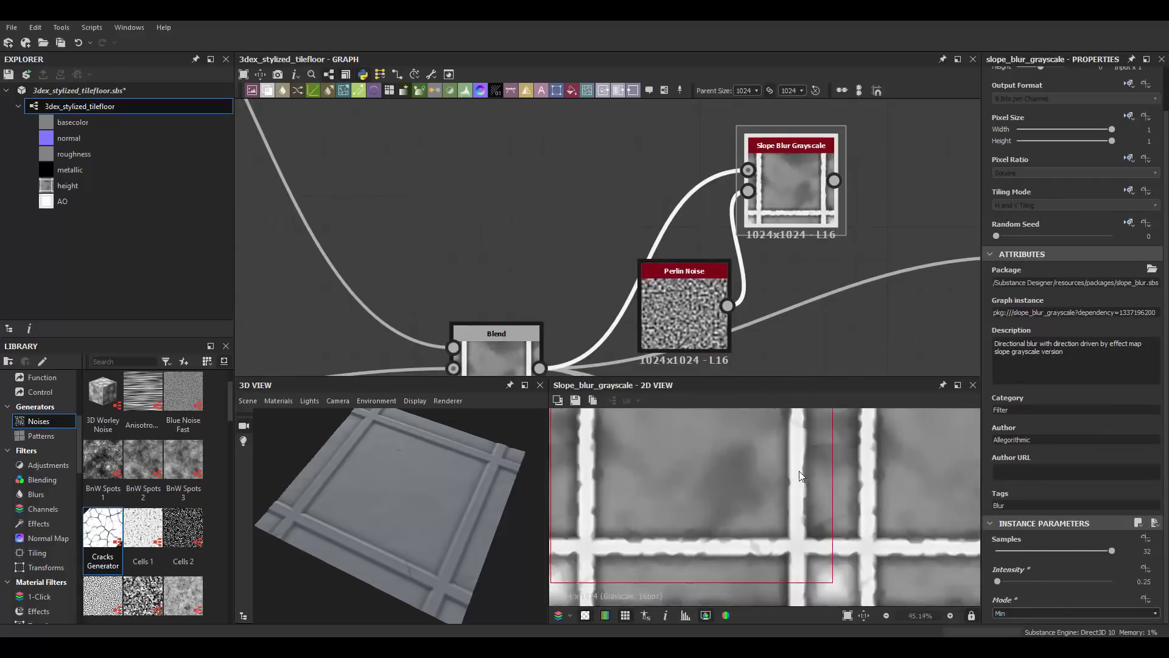
{"action": "left_click", "coordinate": [684, 304]}
{"action": "left_click_drag", "start_coordinate": [1062, 548], "coordinate": [1045, 549]}
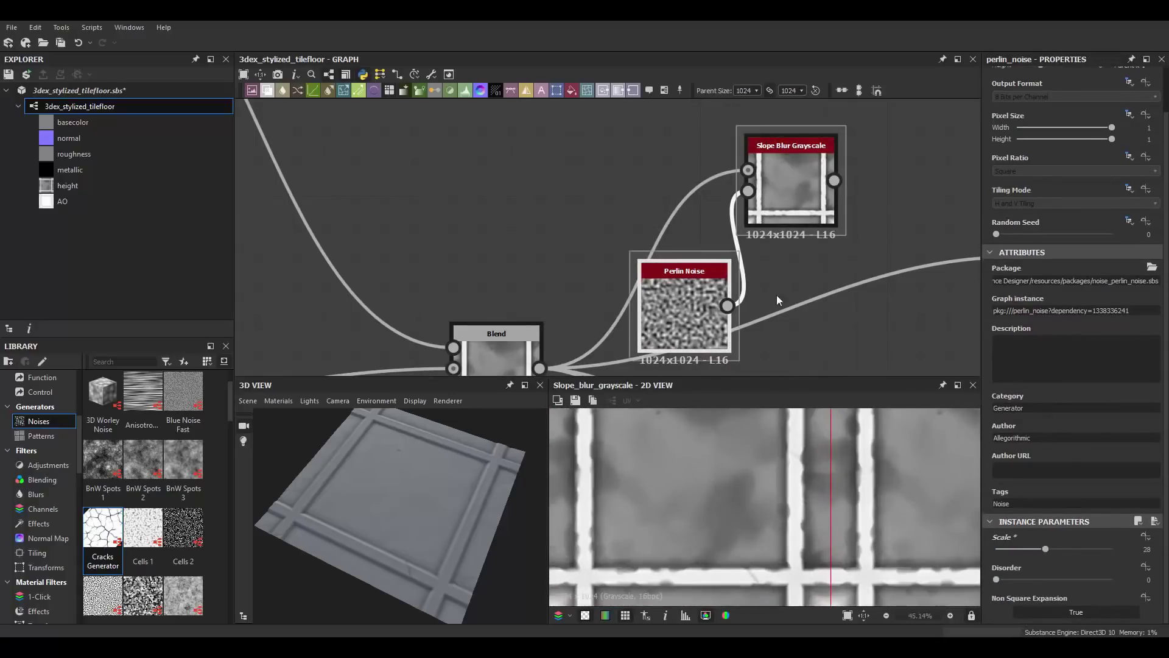
Add a second Blend after the first, set to Multiply at 0.5 opacity.
{"action": "scroll", "coordinate": [776, 294], "scroll_direction": "down", "scroll_amount": 3}
{"action": "left_click", "coordinate": [701, 259]}
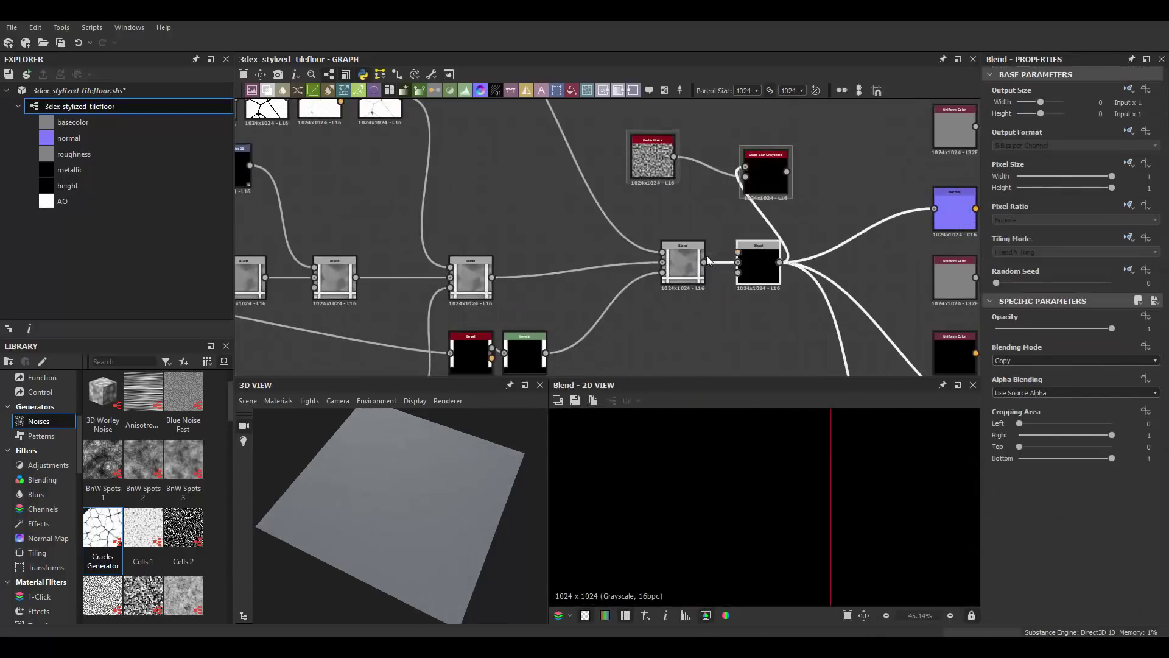
{"action": "scroll", "coordinate": [706, 254], "scroll_direction": "up", "scroll_amount": 3}
{"action": "left_click", "coordinate": [1023, 360]}
{"action": "left_click", "coordinate": [1014, 374]}
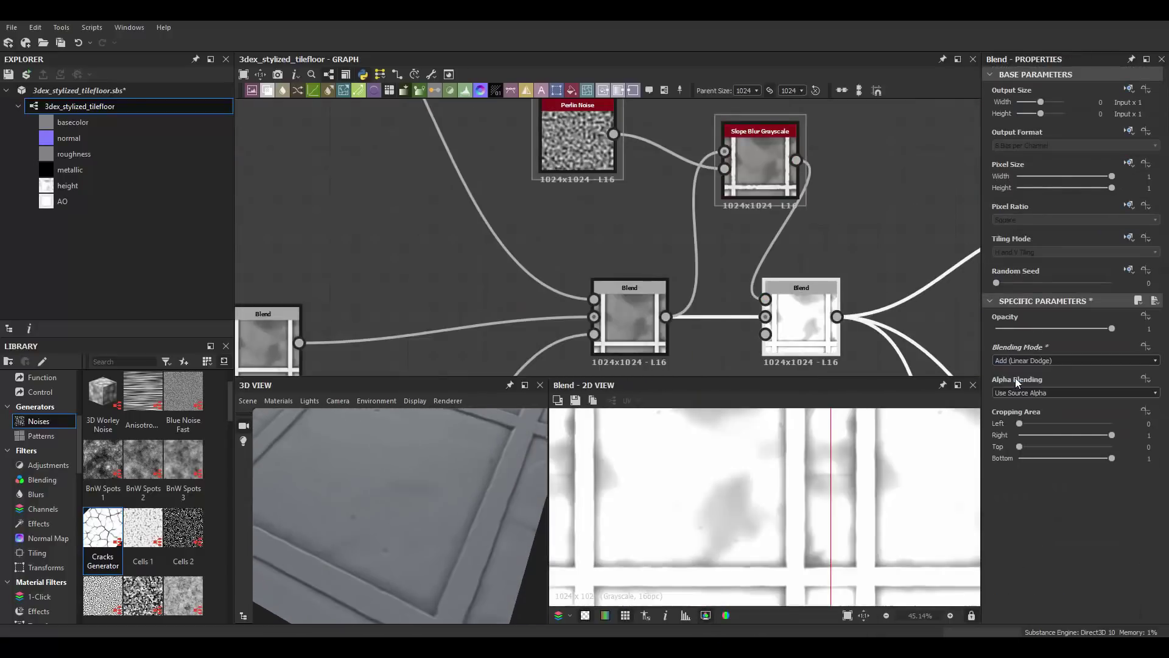
{"action": "key", "text": "Down"}
{"action": "key", "text": "Down"}
{"action": "key", "text": "Down"}
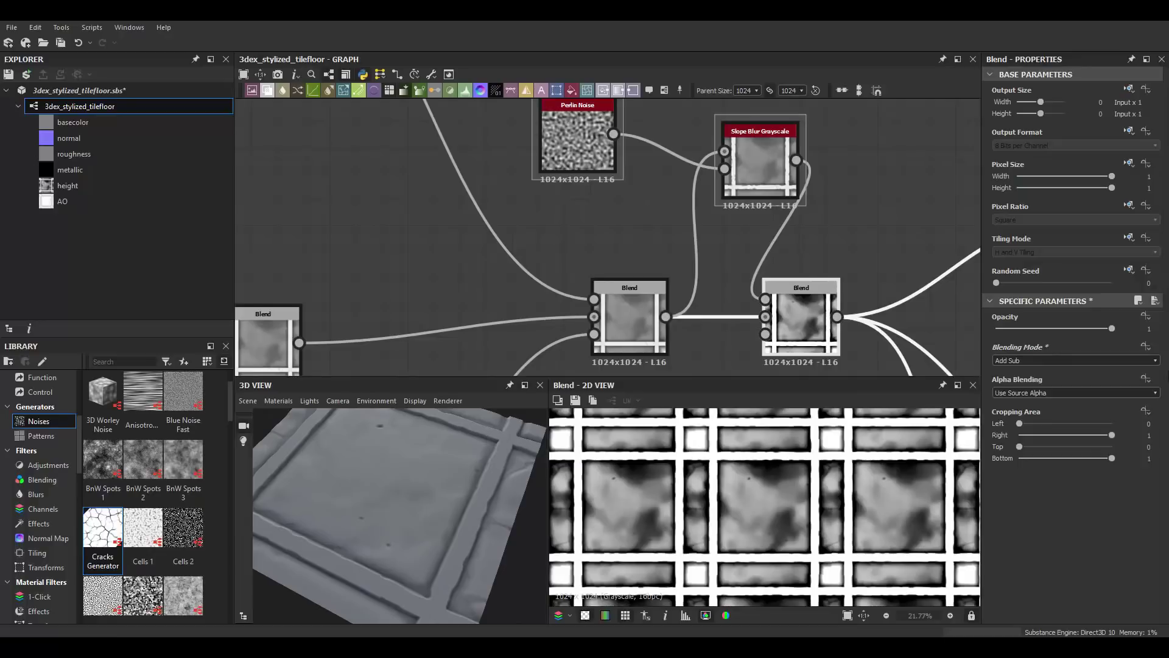
{"action": "key", "text": "Down"}
{"action": "key", "text": "Down"}
{"action": "key", "text": "Down"}
{"action": "key", "text": "Down"}
{"action": "key", "text": "Down"}
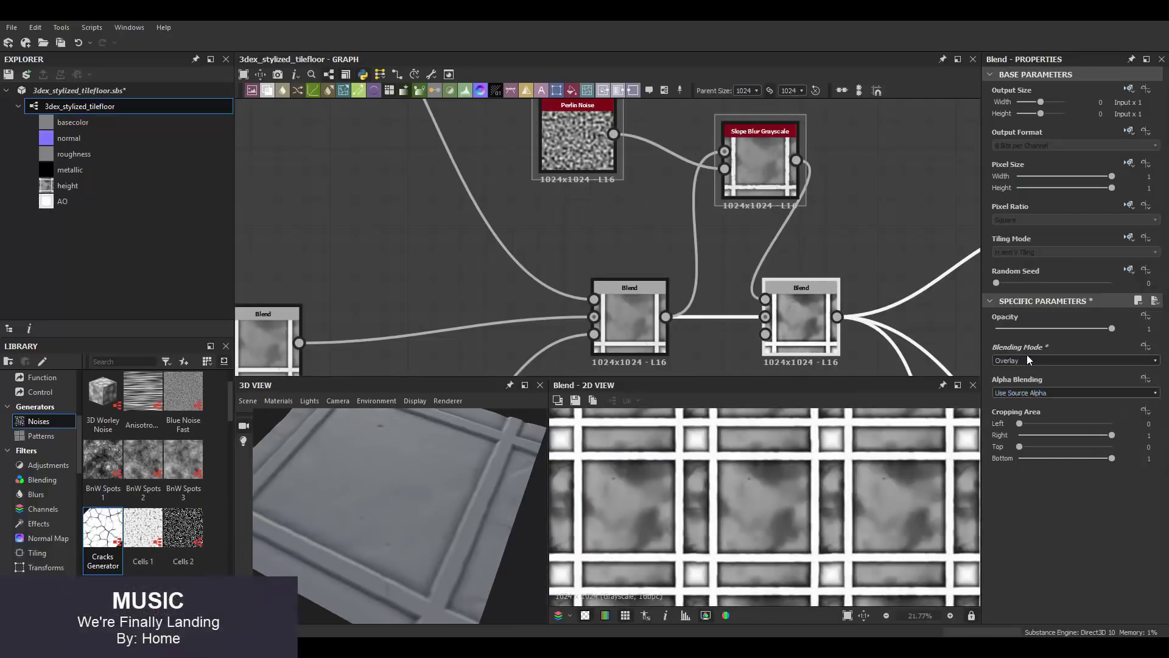
{"action": "key", "text": "Up"}
{"action": "key", "text": "Up"}
{"action": "key", "text": "Up"}
{"action": "left_click_drag", "start_coordinate": [1112, 328], "coordinate": [1054, 328]}
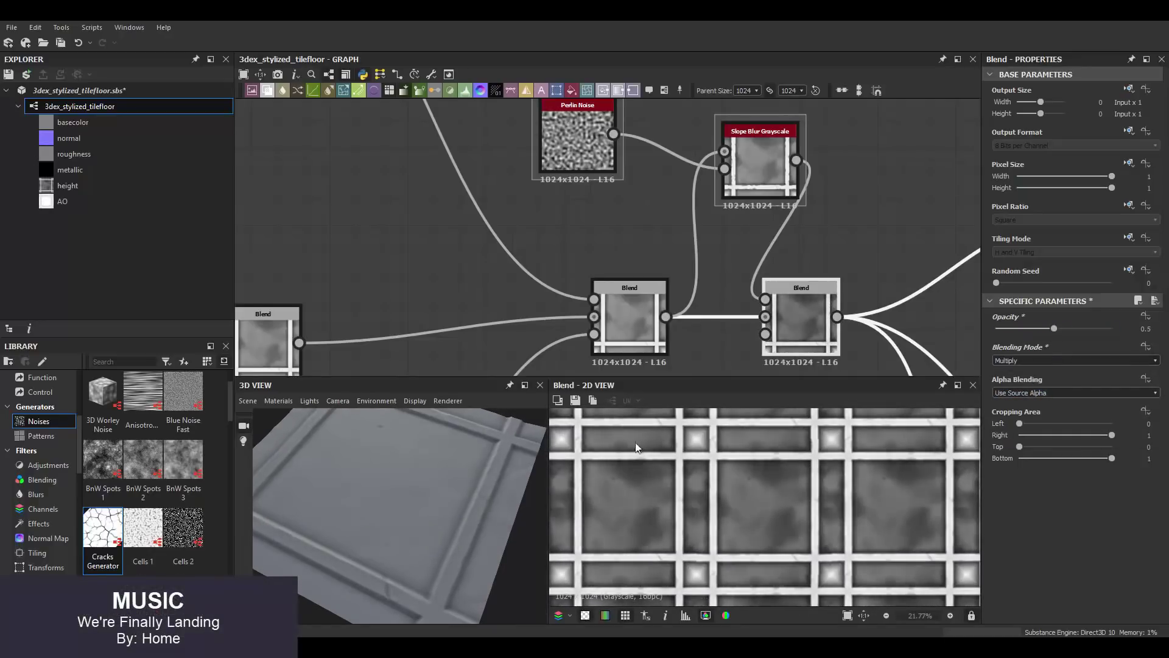
{"action": "scroll", "coordinate": [802, 218], "scroll_direction": "down", "scroll_amount": 3}
{"action": "scroll", "coordinate": [803, 218], "scroll_direction": "down", "scroll_amount": 2}
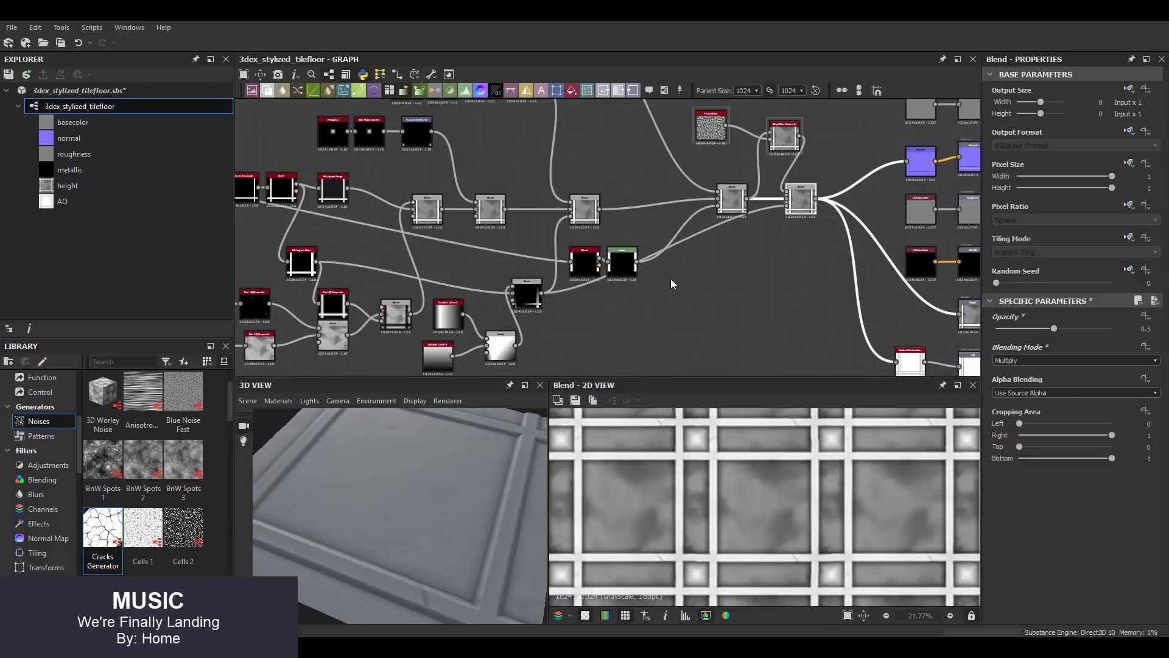
Reduce the slope blur intensity to 0.67, keeping the Blend on Multiply.
{"action": "double_click", "coordinate": [536, 291]}
{"action": "scroll", "coordinate": [788, 215], "scroll_direction": "up", "scroll_amount": 5}
{"action": "double_click", "coordinate": [788, 215]}
{"action": "scroll", "coordinate": [875, 411], "scroll_direction": "up", "scroll_amount": 3}
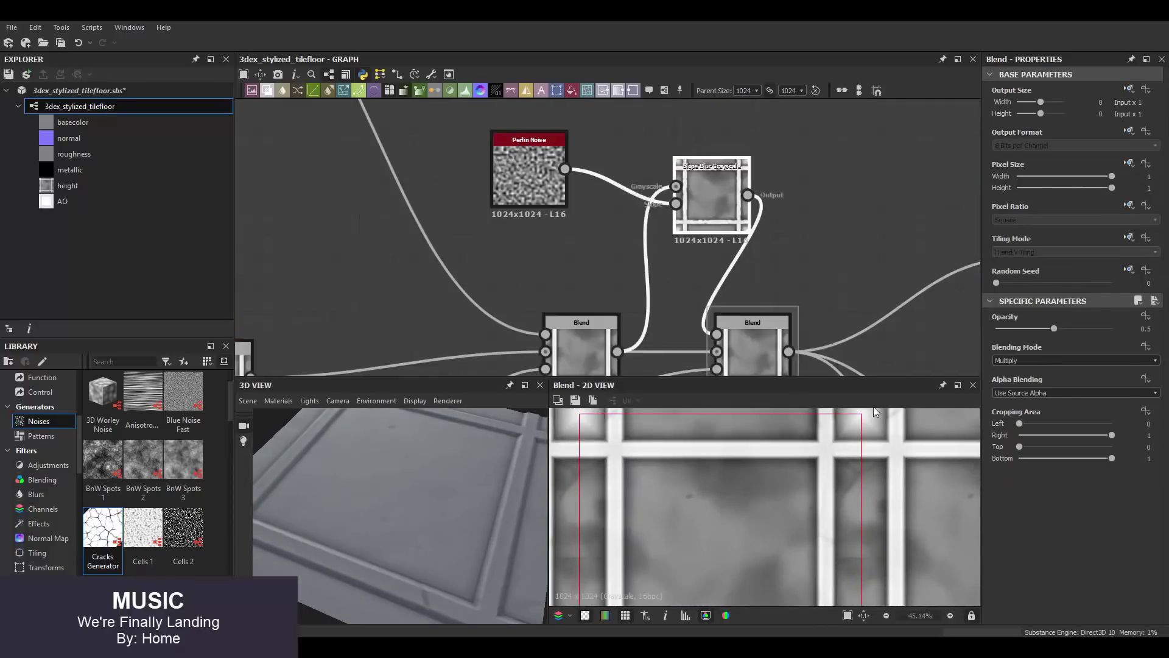
{"action": "scroll", "coordinate": [1001, 594], "scroll_direction": "down", "scroll_amount": 2}
{"action": "left_click_drag", "start_coordinate": [1004, 591], "coordinate": [1000, 590]}
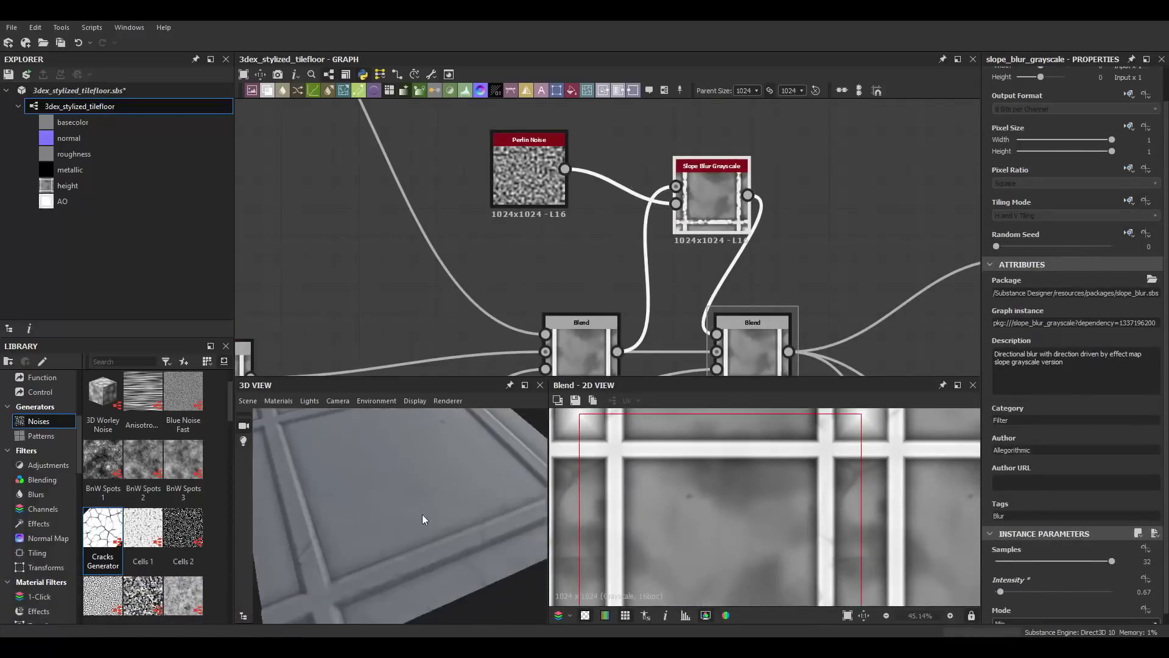
{"action": "left_click", "coordinate": [581, 347]}
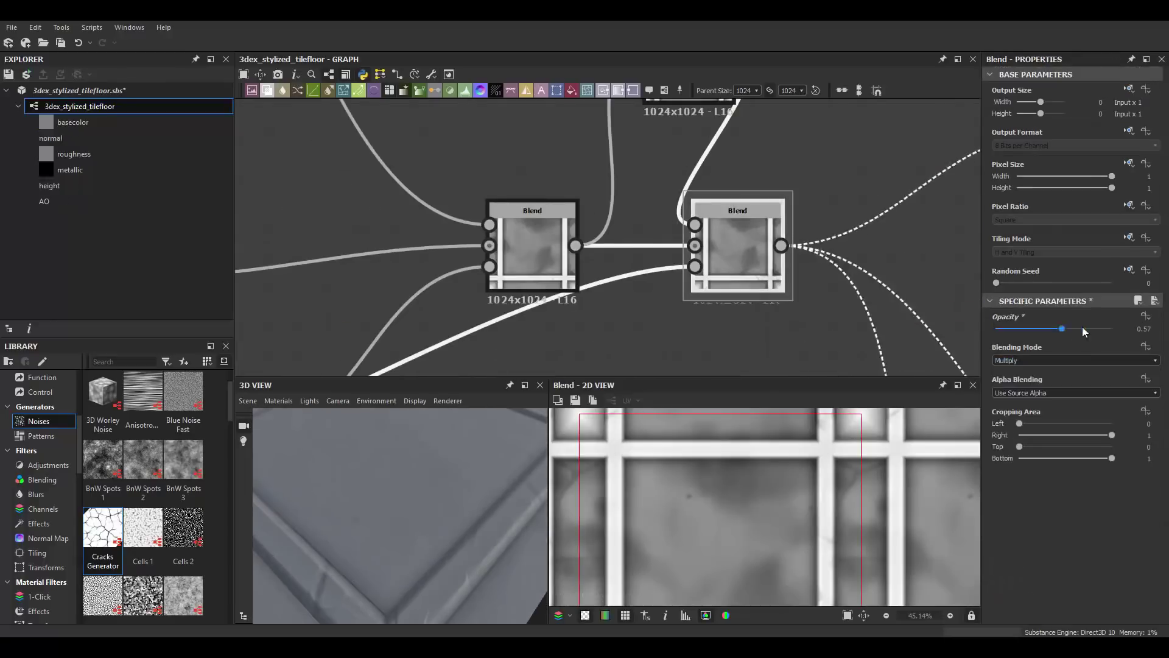
{"action": "left_click", "coordinate": [1015, 383]}
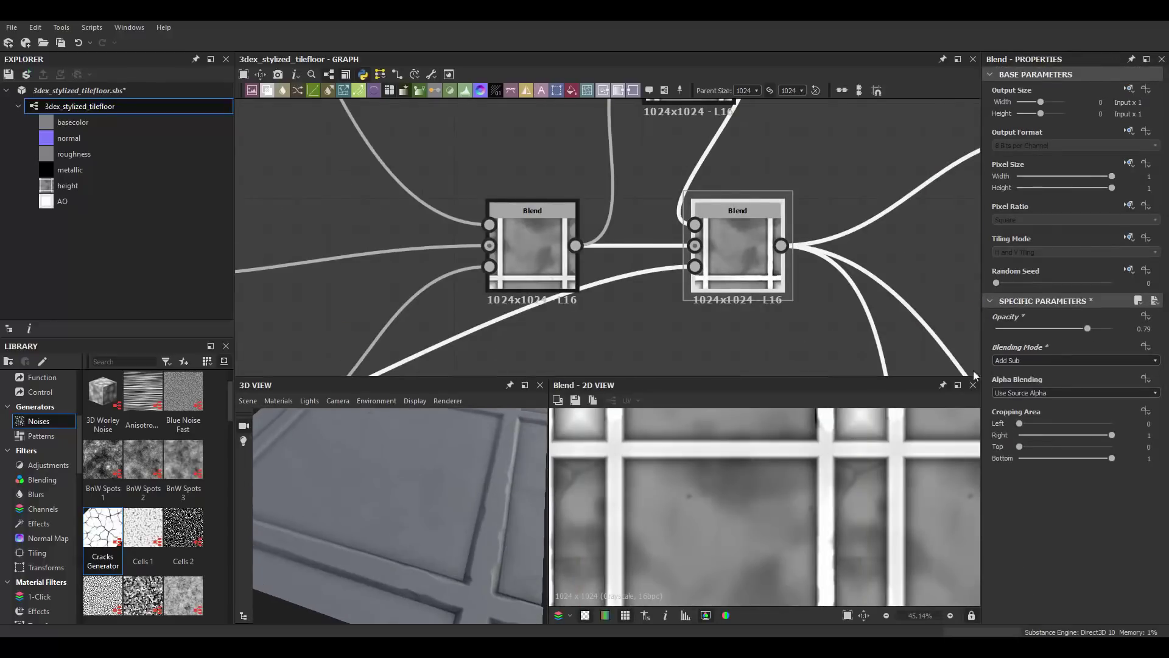
Raise Blend opacity to 0.84, retune Perlin scale, and add Blur HQ Grayscale at intensity 10.
{"action": "left_click_drag", "start_coordinate": [422, 527], "coordinate": [481, 495]}
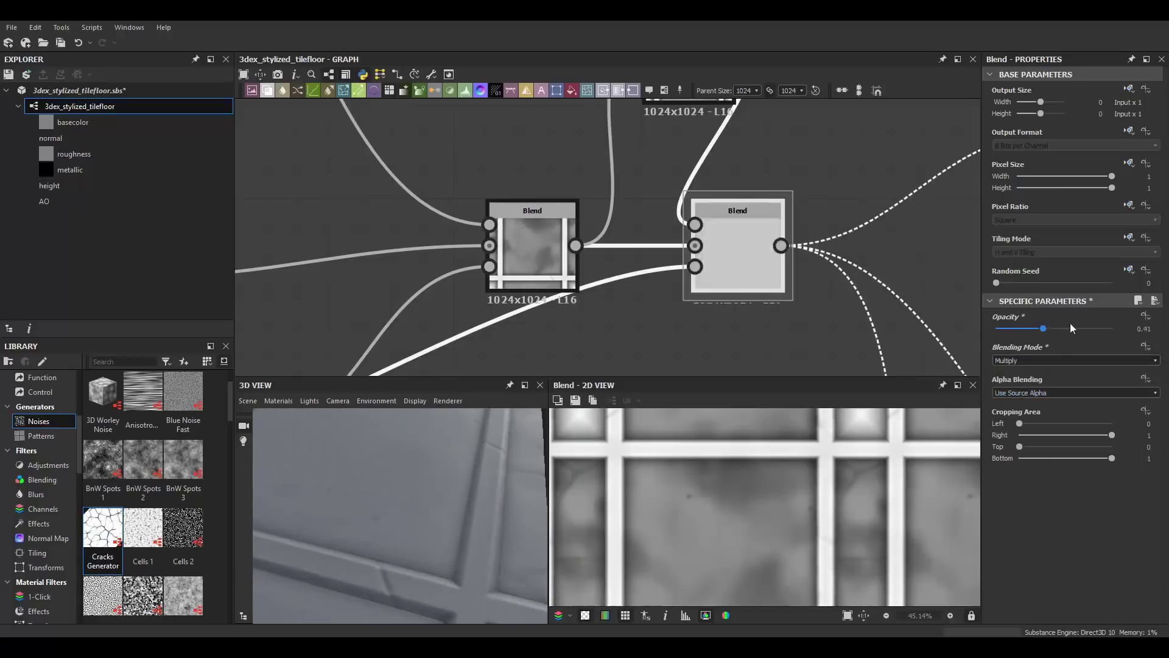
{"action": "left_click_drag", "start_coordinate": [1071, 327], "coordinate": [1093, 329]}
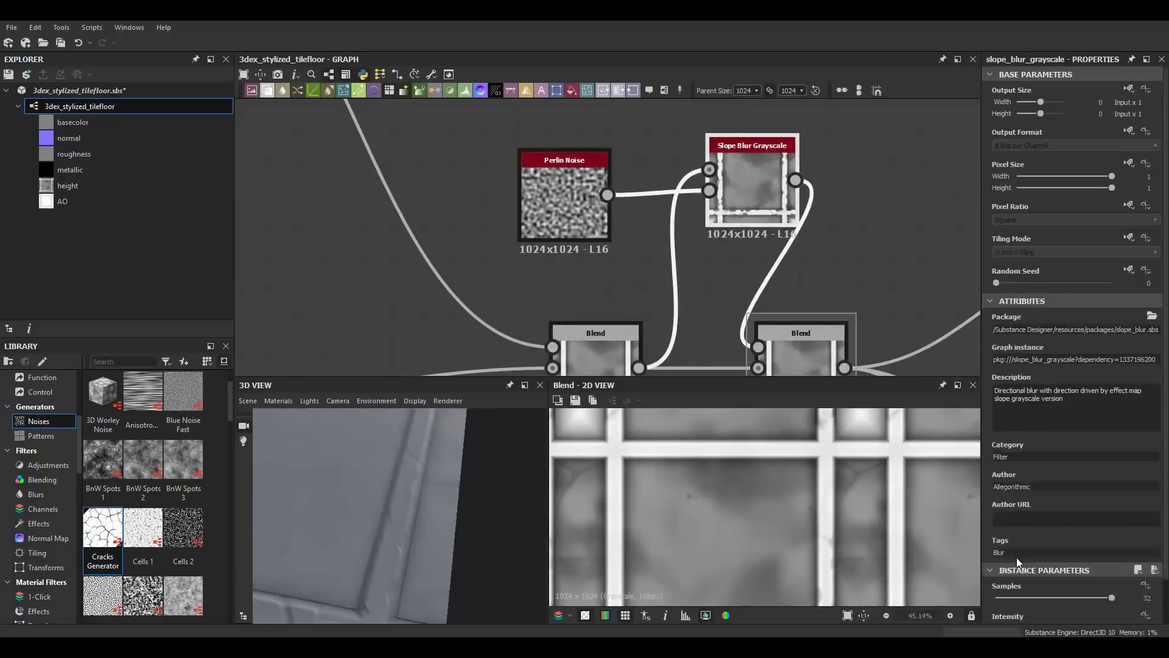
{"action": "left_click_drag", "start_coordinate": [1054, 550], "coordinate": [1091, 551]}
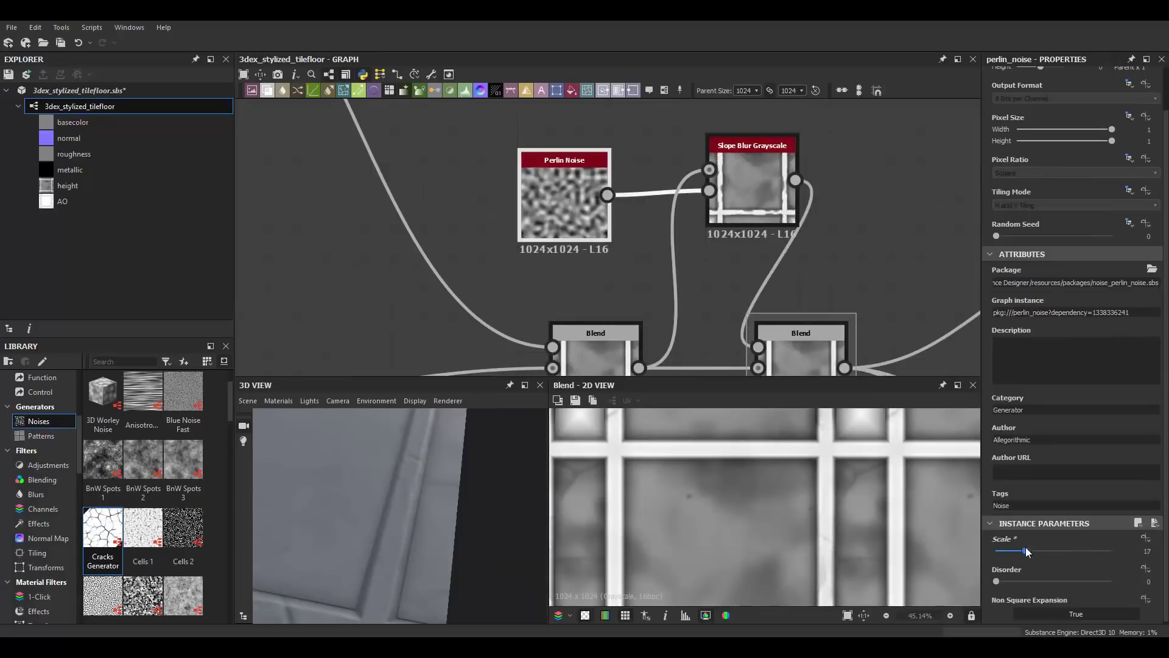
{"action": "left_click_drag", "start_coordinate": [758, 152], "coordinate": [786, 233]}
Route Blur HQ into the Blend at Quality 1 and lower its intensity.
{"action": "left_click", "coordinate": [810, 252]}
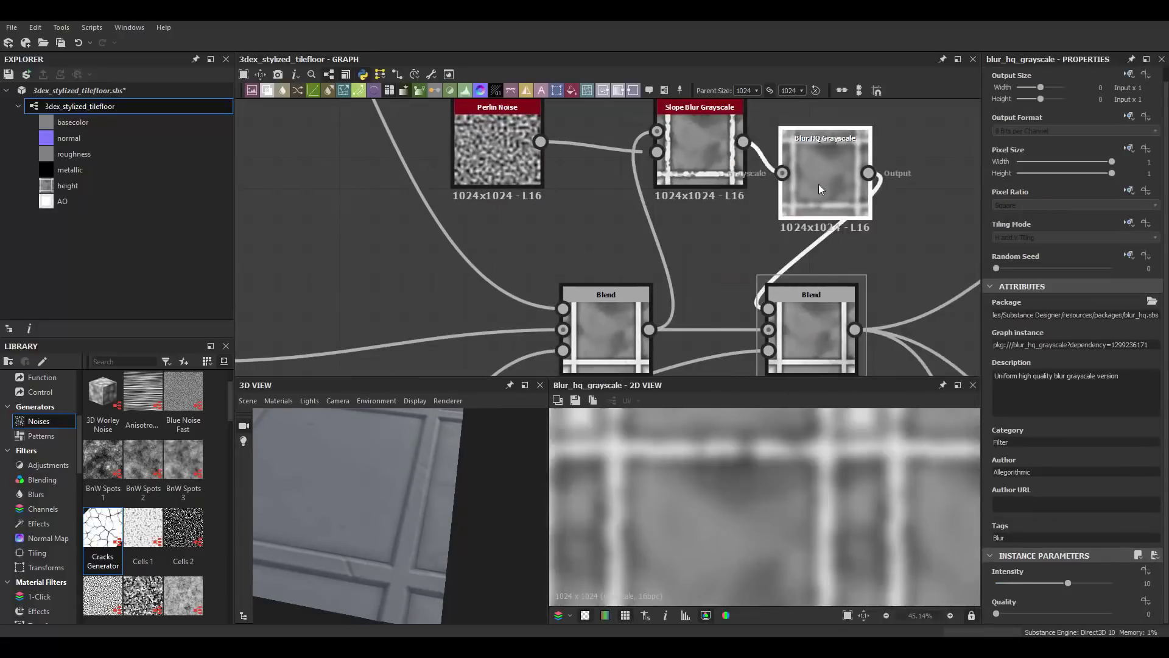
{"action": "left_click", "coordinate": [1064, 613]}
{"action": "left_click_drag", "start_coordinate": [1067, 583], "coordinate": [996, 582]}
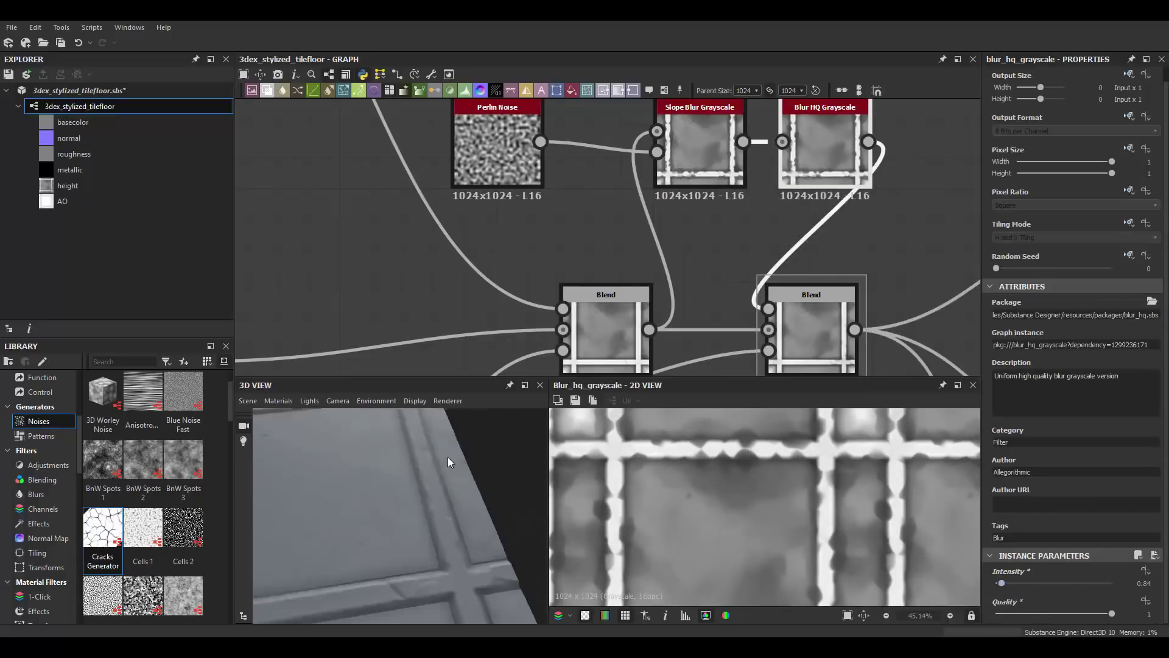
{"action": "left_click_drag", "start_coordinate": [448, 457], "coordinate": [465, 490]}
{"action": "scroll", "coordinate": [811, 264], "scroll_direction": "up", "scroll_amount": 2}
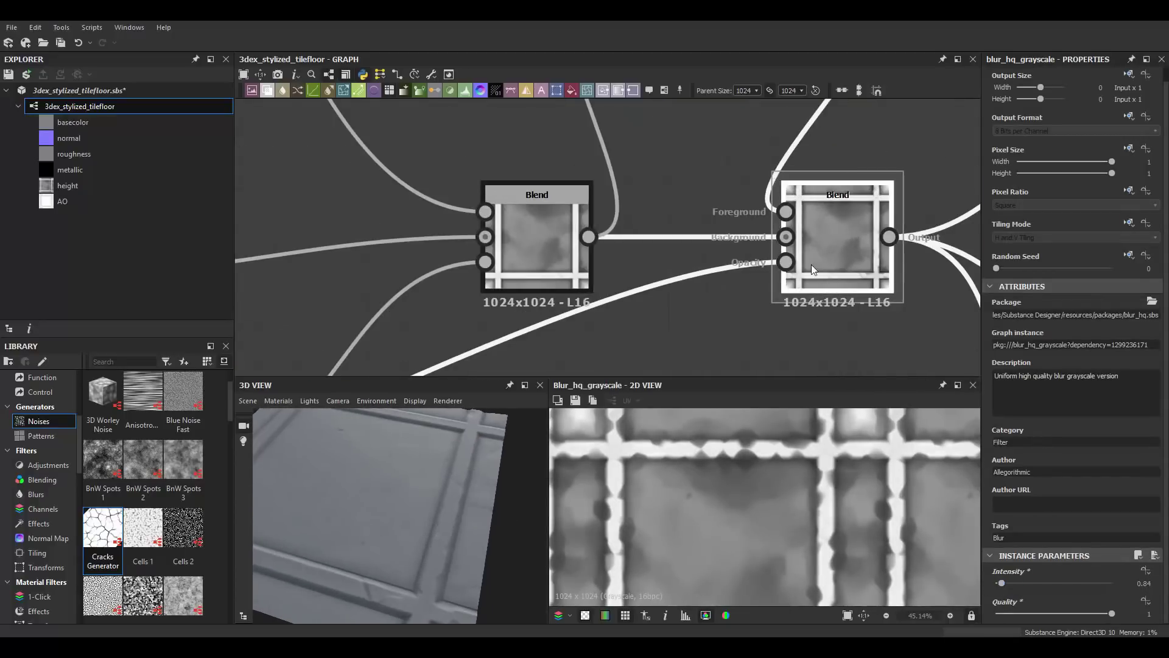
{"action": "left_click", "coordinate": [812, 264]}
{"action": "scroll", "coordinate": [942, 436], "scroll_direction": "up", "scroll_amount": 3}
{"action": "scroll", "coordinate": [546, 229], "scroll_direction": "down", "scroll_amount": 2}
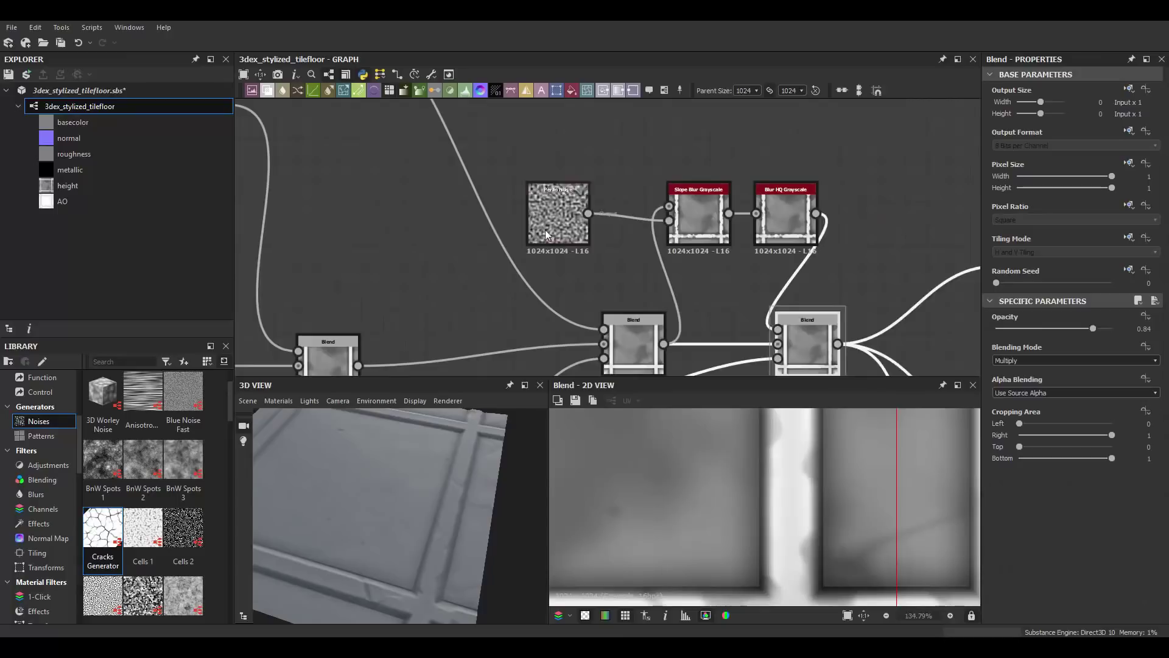
Insert a Levels node after Perlin Noise, feeding Slope Blur, with a raised black point.
{"action": "left_click_drag", "start_coordinate": [546, 229], "coordinate": [518, 229]}
{"action": "key", "text": "space"}
{"action": "left_click", "coordinate": [639, 274]}
{"action": "left_click_drag", "start_coordinate": [1057, 351], "coordinate": [1091, 352]}
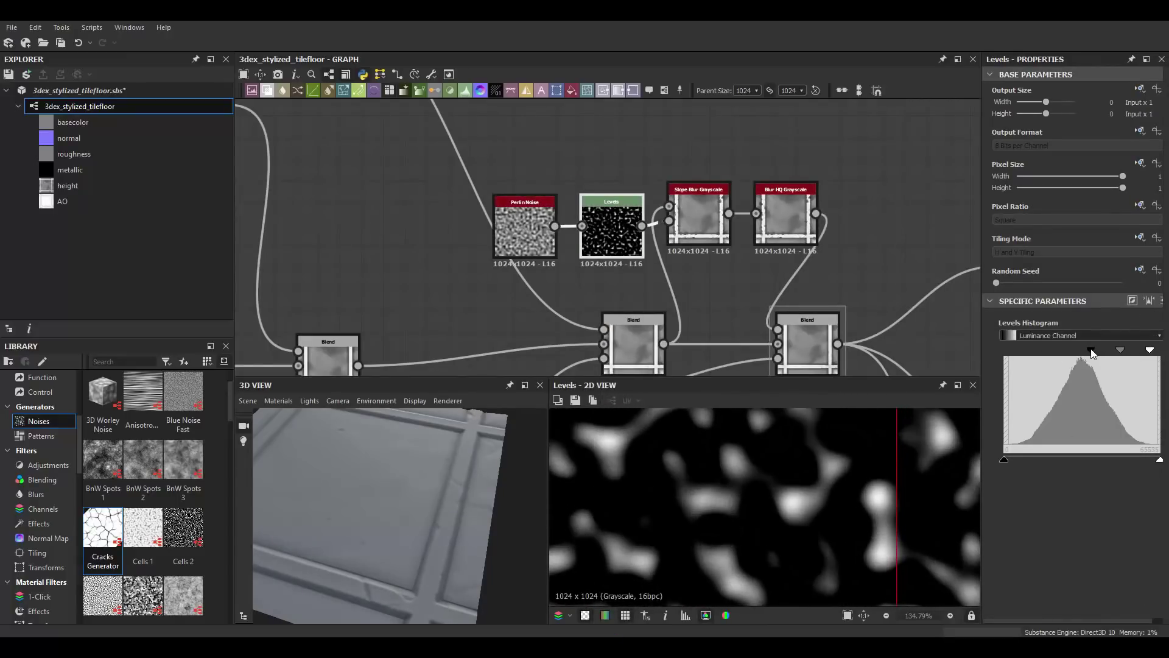
{"action": "mouse_move", "coordinate": [445, 500]}
{"action": "left_mouse_down"}
{"action": "mouse_move", "coordinate": [500, 502]}
{"action": "mouse_move", "coordinate": [404, 481]}
{"action": "left_mouse_up"}
{"action": "scroll", "coordinate": [715, 269], "scroll_direction": "down", "scroll_amount": 2}
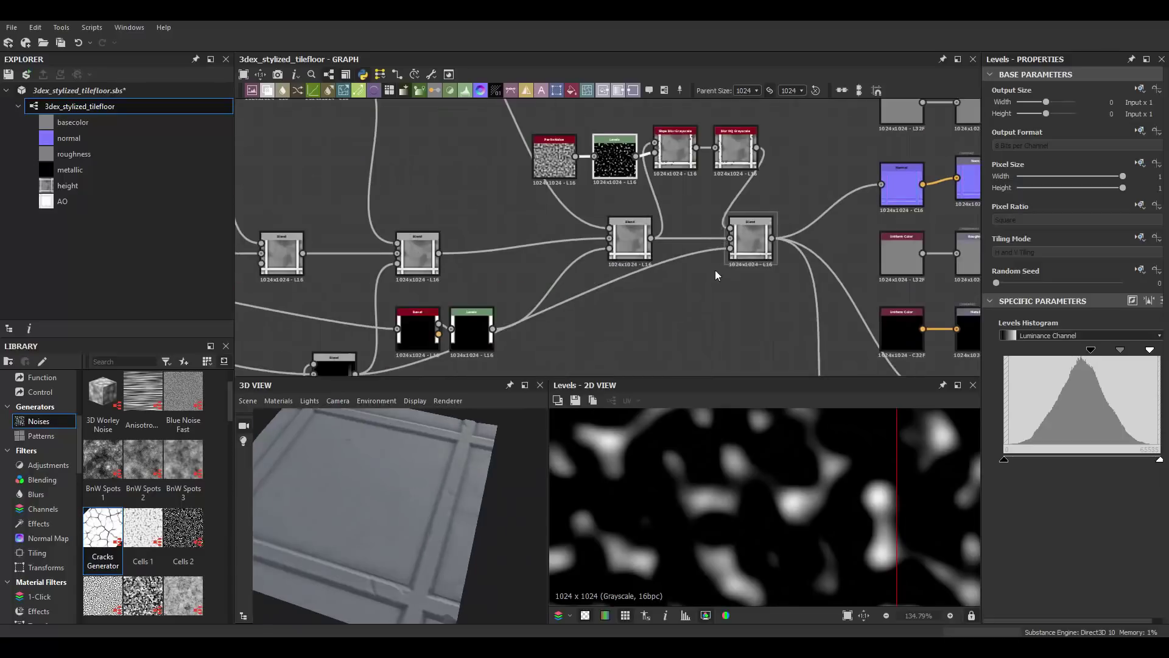
{"action": "scroll", "coordinate": [580, 282], "scroll_direction": "down", "scroll_amount": 1}
Try 0.79 opacity and another blending mode, then set the final Blend's opacity to 0.36.
{"action": "left_click", "coordinate": [811, 201]}
{"action": "scroll", "coordinate": [892, 184], "scroll_direction": "up", "scroll_amount": 3}
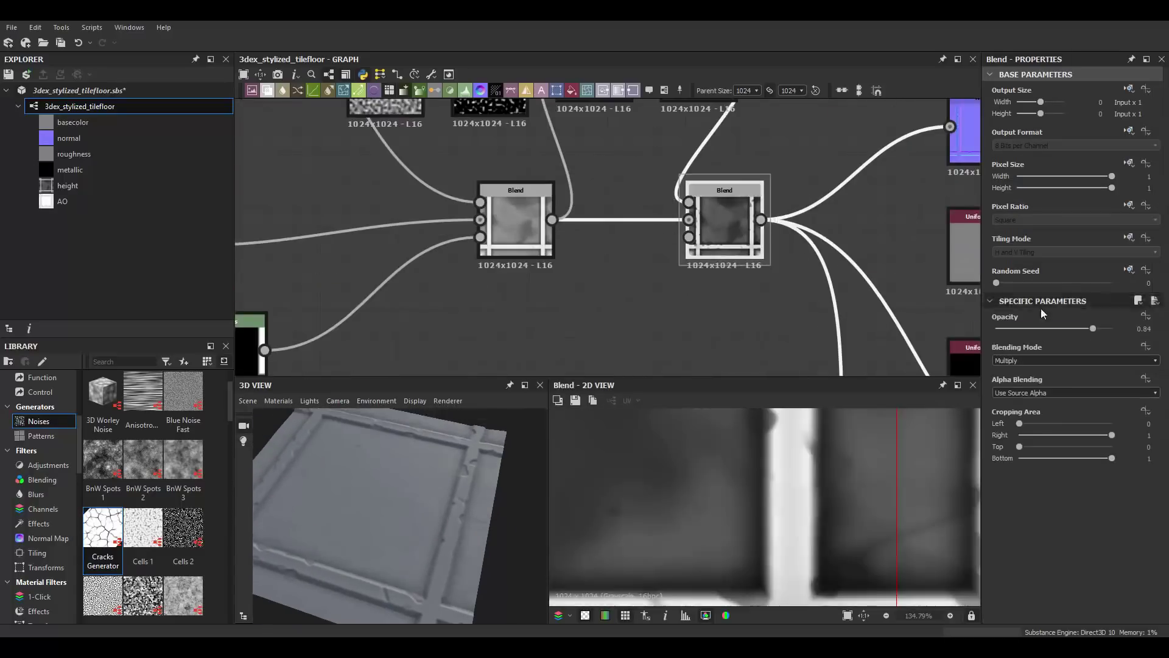
{"action": "left_click", "coordinate": [1008, 329]}
{"action": "scroll", "coordinate": [822, 476], "scroll_direction": "down", "scroll_amount": 2}
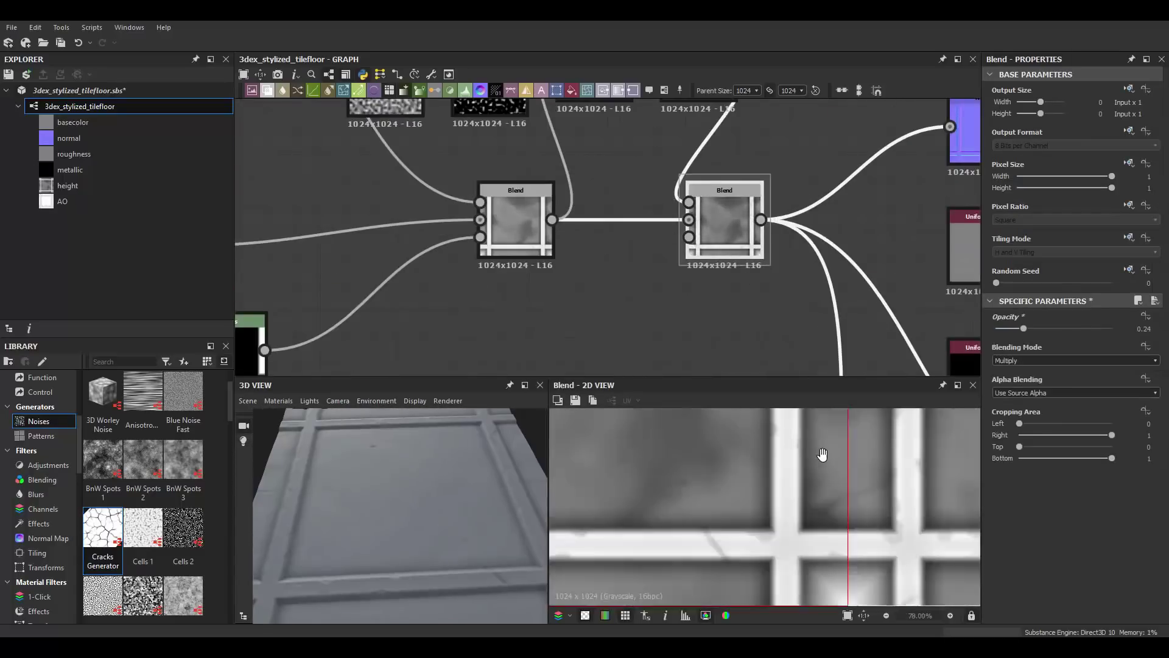
{"action": "mouse_move", "coordinate": [448, 513]}
{"action": "left_mouse_down"}
{"action": "mouse_move", "coordinate": [370, 478]}
{"action": "mouse_move", "coordinate": [492, 500]}
{"action": "mouse_move", "coordinate": [414, 501]}
{"action": "left_mouse_up"}
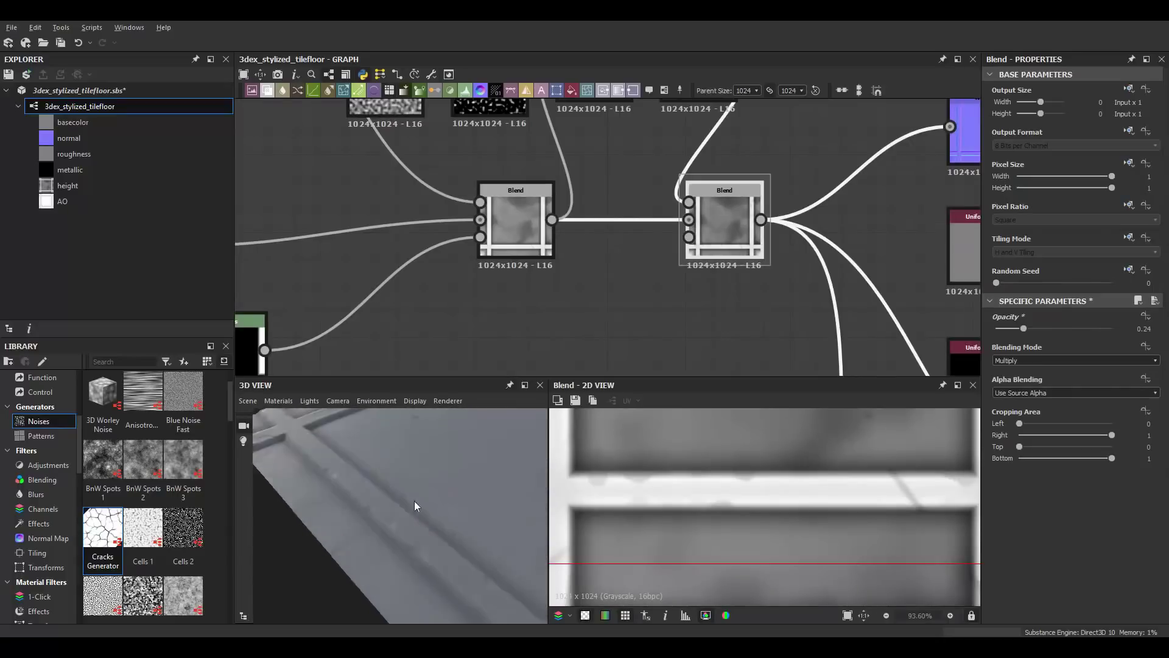
{"action": "left_click_drag", "start_coordinate": [1023, 328], "coordinate": [1087, 328]}
{"action": "left_click", "coordinate": [1035, 360]}
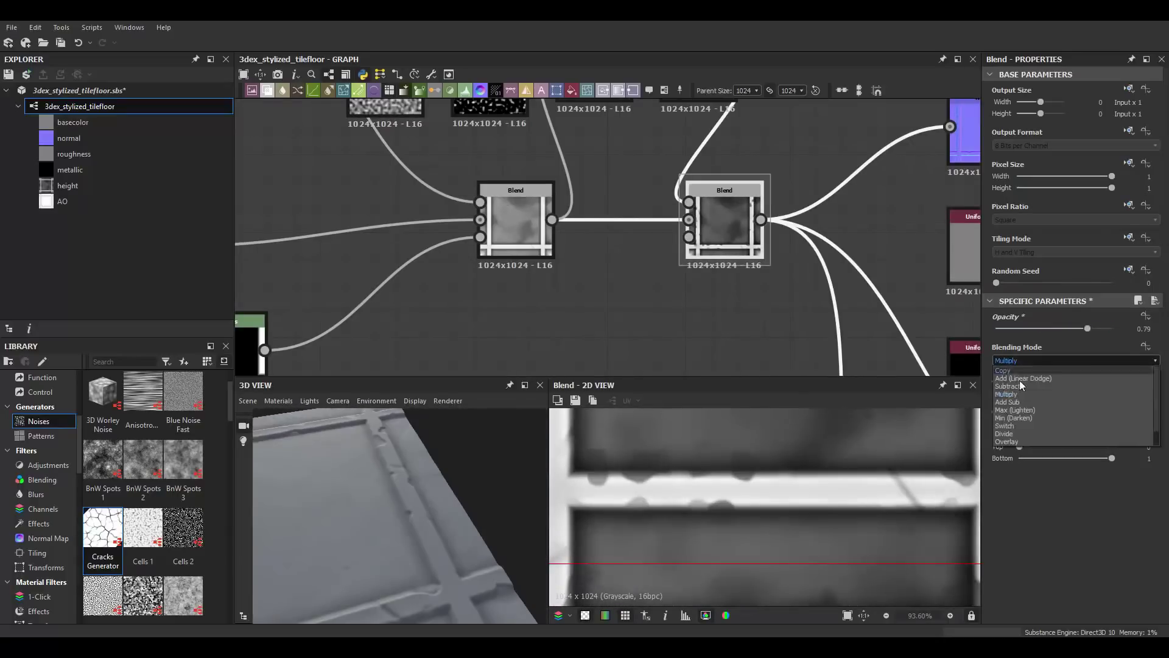
{"action": "left_click", "coordinate": [1018, 384]}
{"action": "left_click_drag", "start_coordinate": [1087, 328], "coordinate": [1037, 328]}
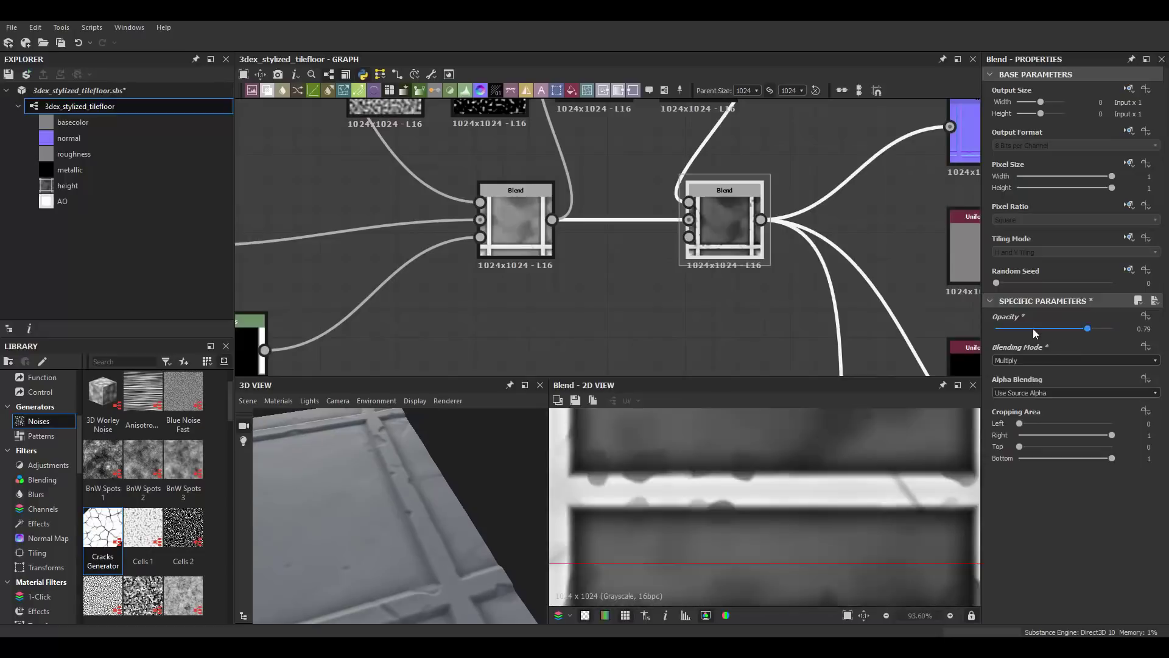
View the Subtract blend's output beside the gradient-map nodes.
{"action": "left_click_drag", "start_coordinate": [426, 475], "coordinate": [473, 446]}
{"action": "scroll", "coordinate": [609, 244], "scroll_direction": "down", "scroll_amount": 2}
{"action": "mouse_move", "coordinate": [609, 244]}
{"action": "middle_mouse_down"}
{"action": "mouse_move", "coordinate": [678, 268]}
{"action": "mouse_move", "coordinate": [641, 250]}
{"action": "middle_mouse_up"}
{"action": "double_click", "coordinate": [728, 259]}
Lower the Subtract blend's opacity to 0.76.
{"action": "left_click_drag", "start_coordinate": [1112, 329], "coordinate": [1084, 328]}
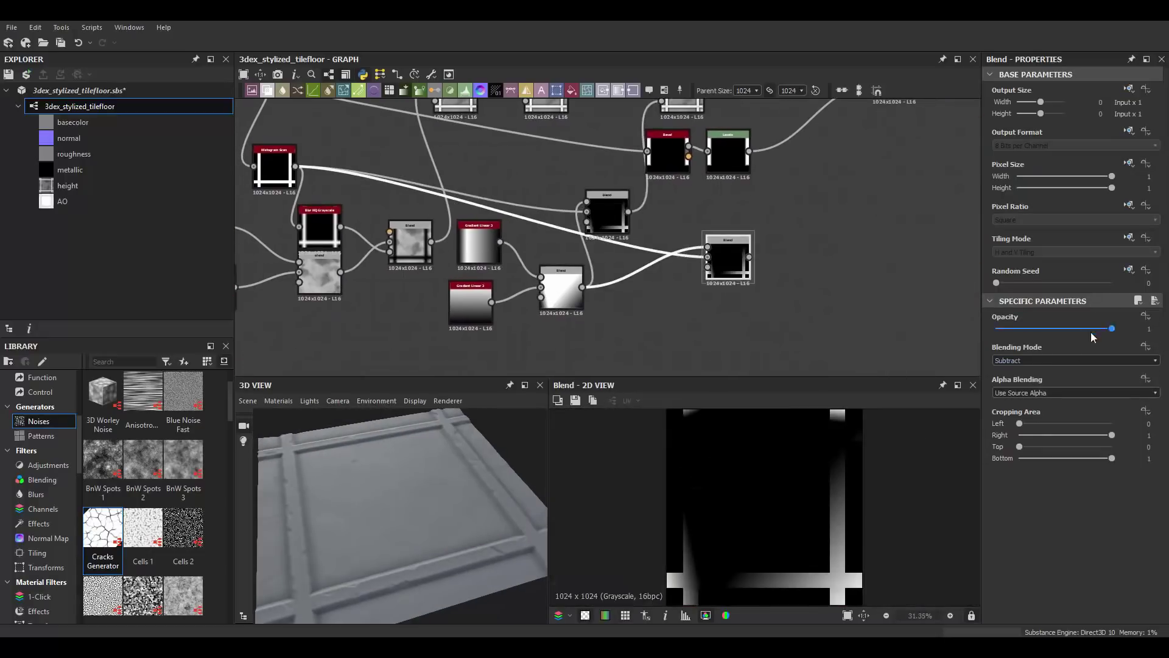
{"action": "middle_click_drag", "start_coordinate": [834, 213], "coordinate": [650, 282]}
{"action": "scroll", "coordinate": [650, 282], "scroll_direction": "up", "scroll_amount": 1}
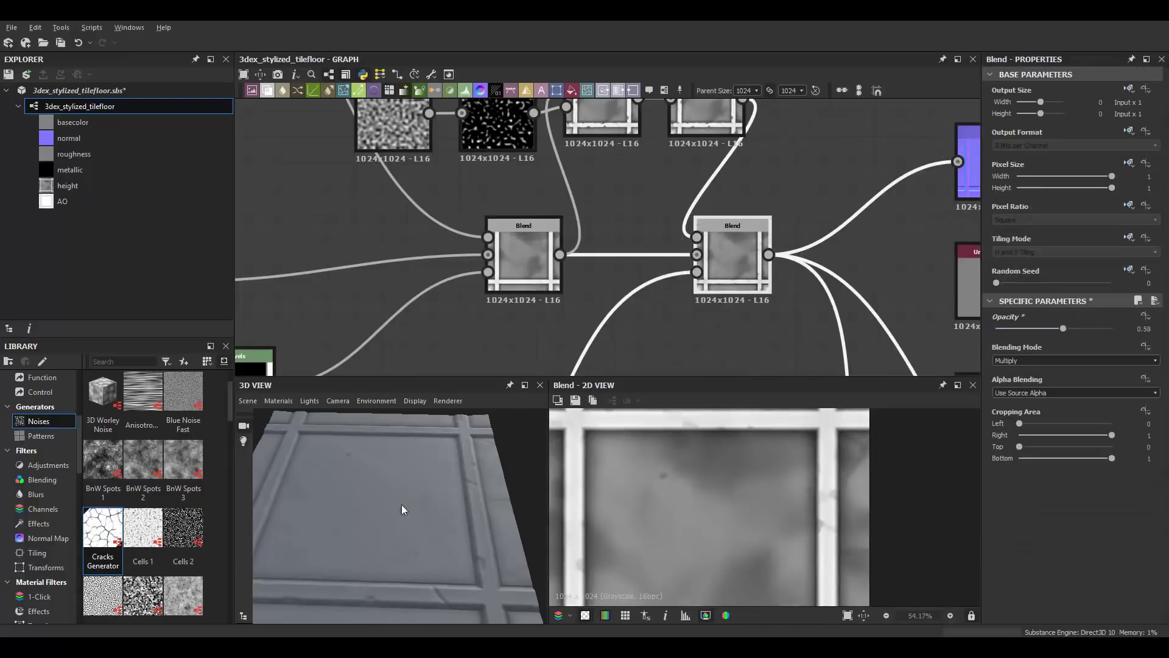
{"action": "mouse_move", "coordinate": [402, 510]}
{"action": "left_mouse_down"}
{"action": "mouse_move", "coordinate": [473, 496]}
{"action": "mouse_move", "coordinate": [448, 508]}
{"action": "left_mouse_up"}
{"action": "scroll", "coordinate": [700, 511], "scroll_direction": "down", "scroll_amount": 1}
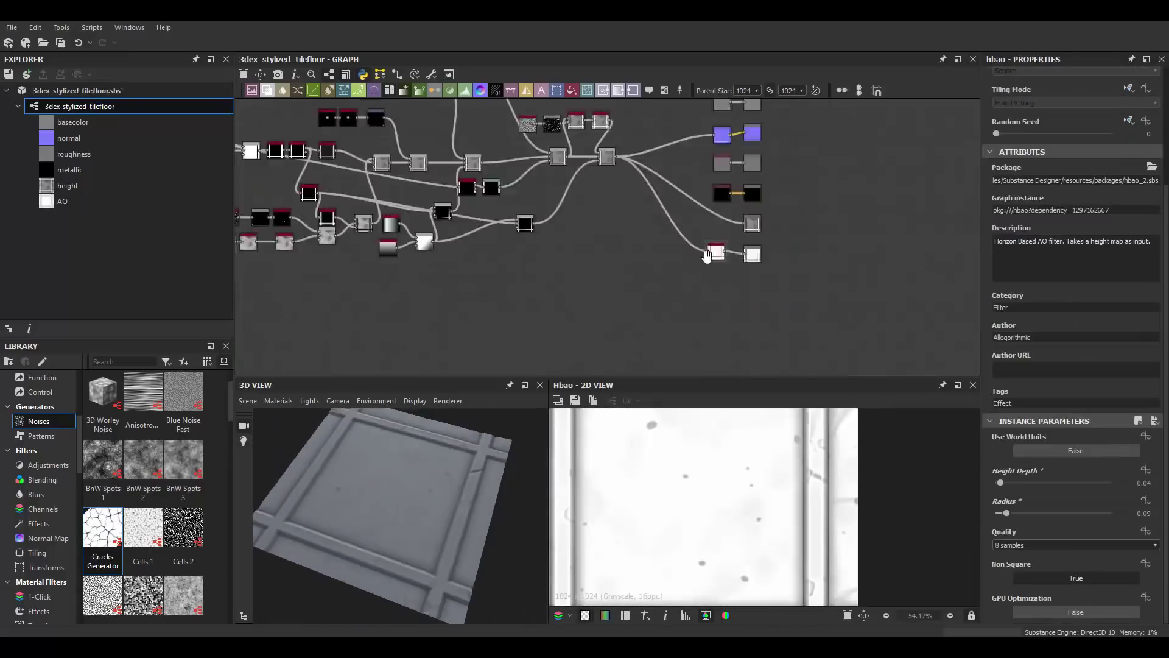
Add a Curvature Smooth node from the 'curv' node search.
{"action": "key", "text": "space"}
{"action": "type", "text": "curv"}
{"action": "left_click", "coordinate": [747, 224]}
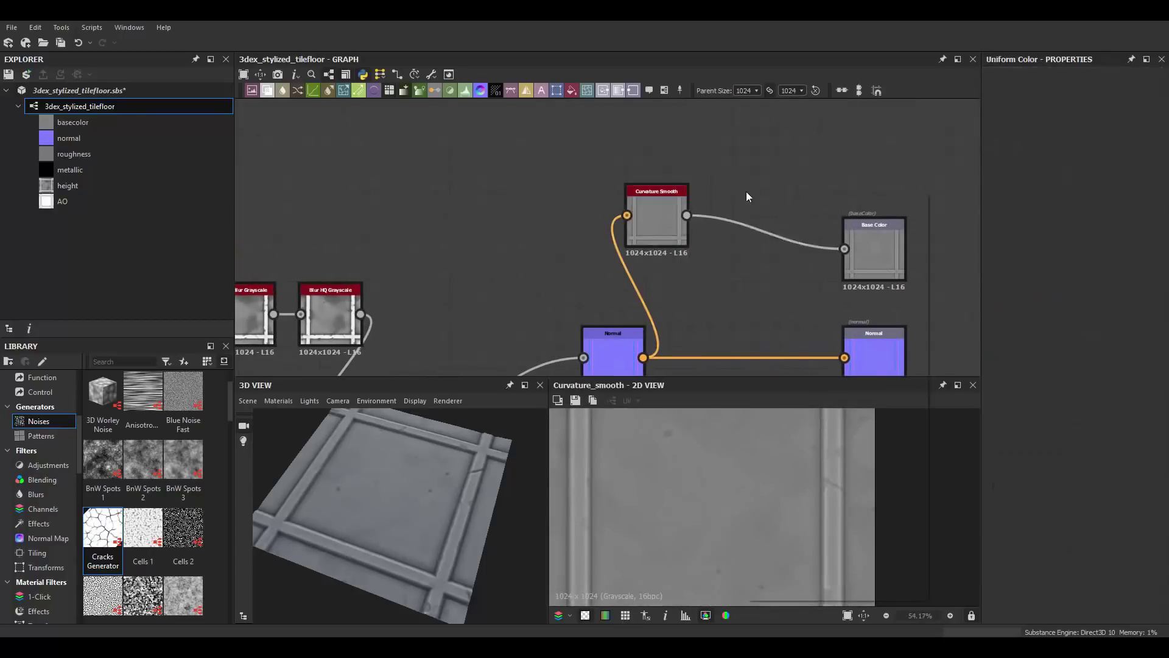
Insert a Gradient Map after Curvature Smooth with dark-brown to light-brown keys.
{"action": "left_click", "coordinate": [1128, 436]}
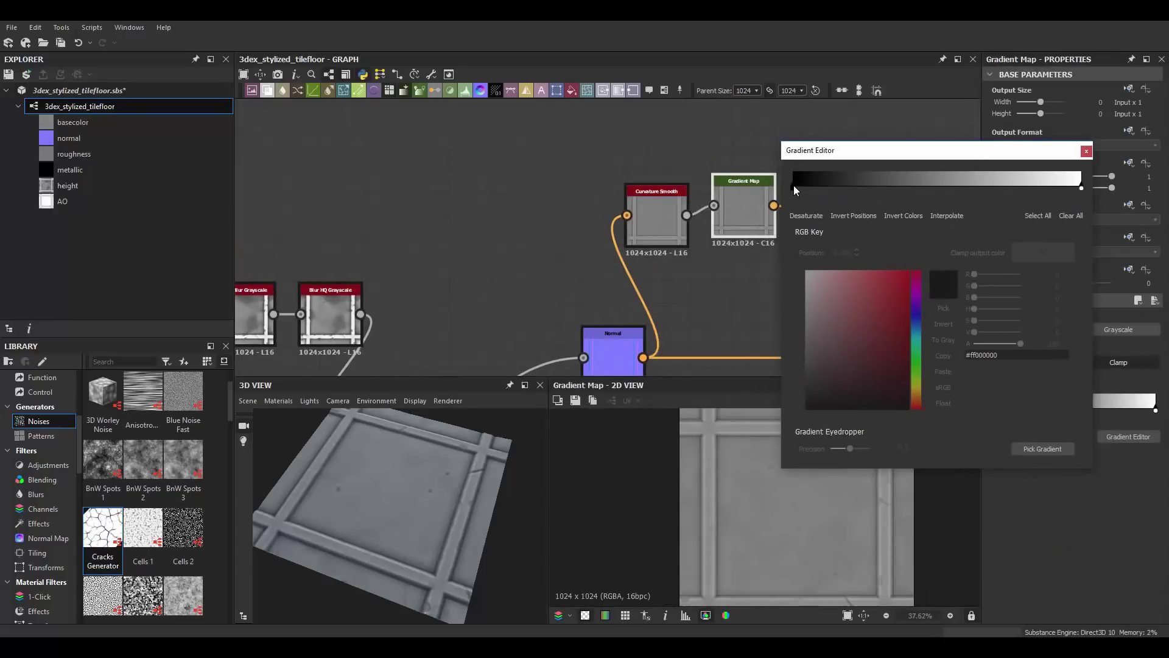
{"action": "key", "text": "ctrl+v"}
{"action": "left_click_drag", "start_coordinate": [917, 404], "coordinate": [917, 397]}
{"action": "left_click", "coordinate": [848, 313]}
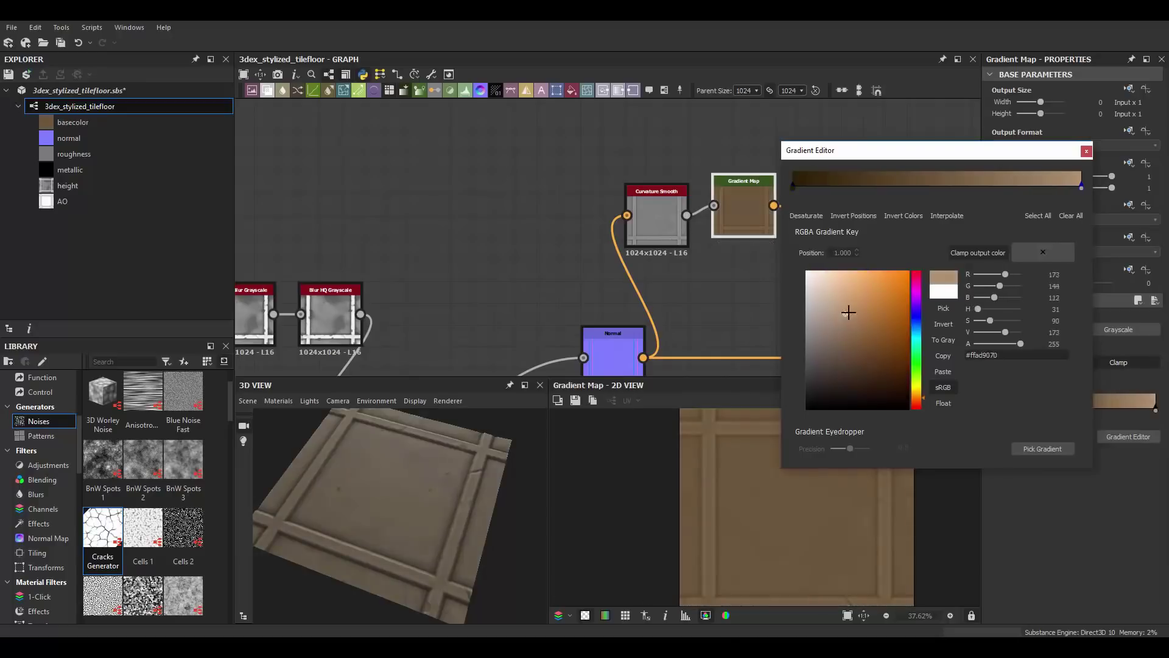
{"action": "mouse_move", "coordinate": [515, 495]}
{"action": "left_mouse_down"}
{"action": "mouse_move", "coordinate": [396, 480]}
{"action": "mouse_move", "coordinate": [416, 489]}
{"action": "left_mouse_up"}
{"action": "left_click", "coordinate": [891, 400]}
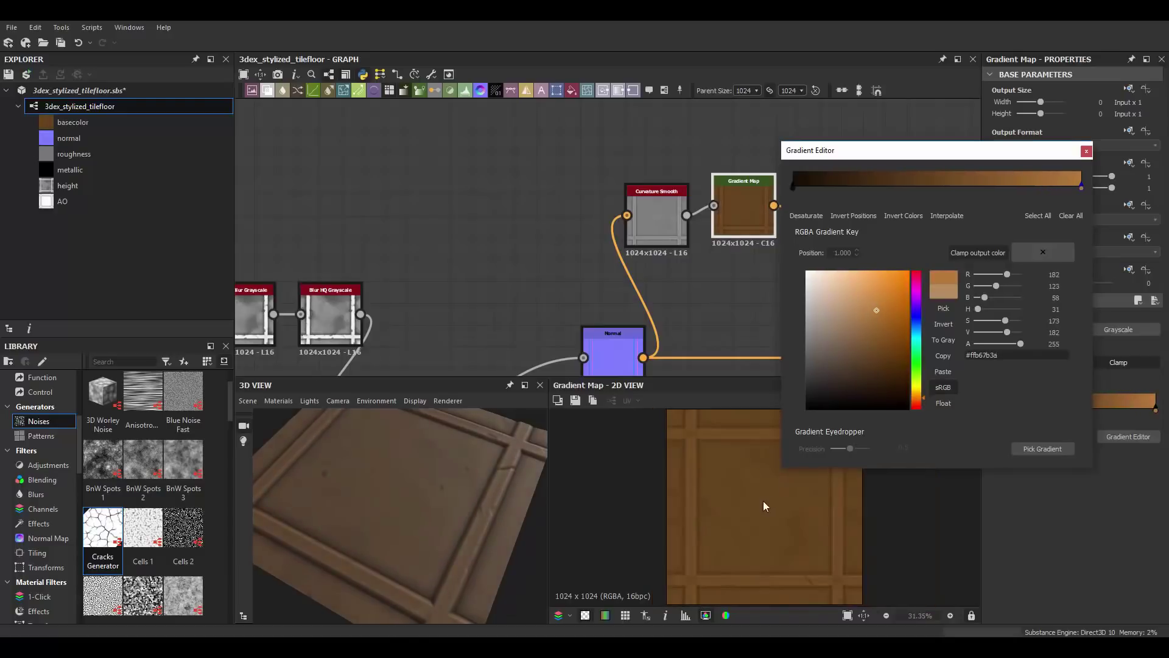
{"action": "left_click_drag", "start_coordinate": [524, 487], "coordinate": [445, 472]}
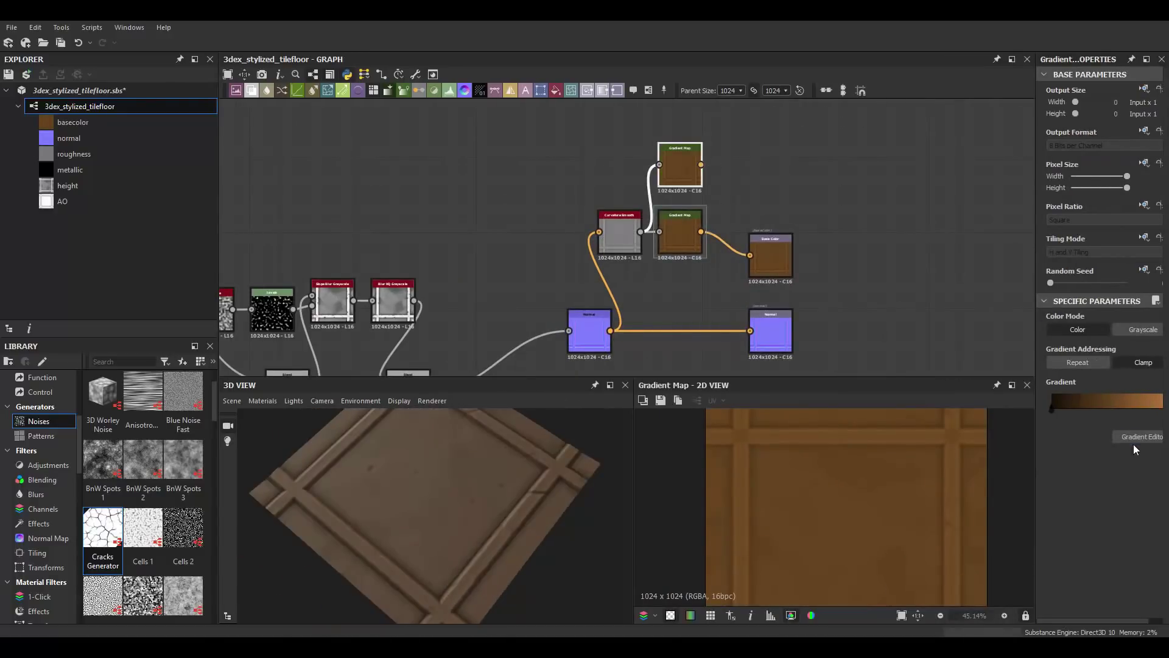
{"action": "left_click", "coordinate": [1134, 437]}
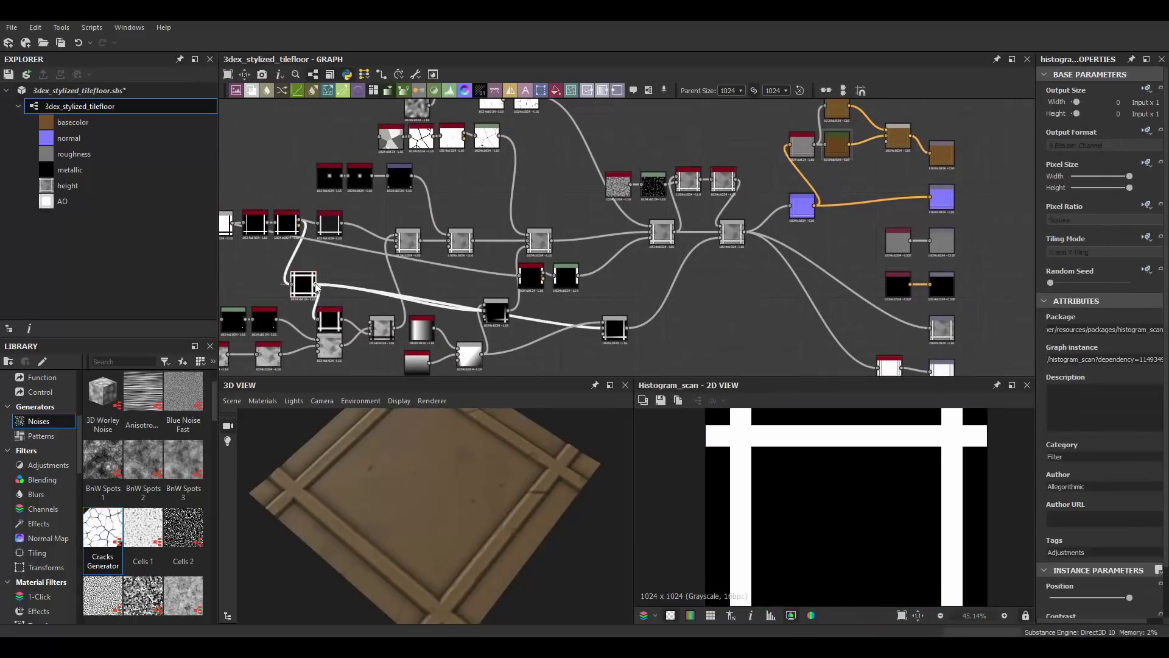
Inspect the output nodes and the white Uniform Color node, widening the graph area.
{"action": "mouse_move", "coordinate": [621, 481]}
{"action": "left_mouse_down"}
{"action": "mouse_move", "coordinate": [520, 433]}
{"action": "mouse_move", "coordinate": [544, 481]}
{"action": "mouse_move", "coordinate": [465, 494]}
{"action": "mouse_move", "coordinate": [469, 480]}
{"action": "mouse_move", "coordinate": [576, 476]}
{"action": "left_mouse_up"}
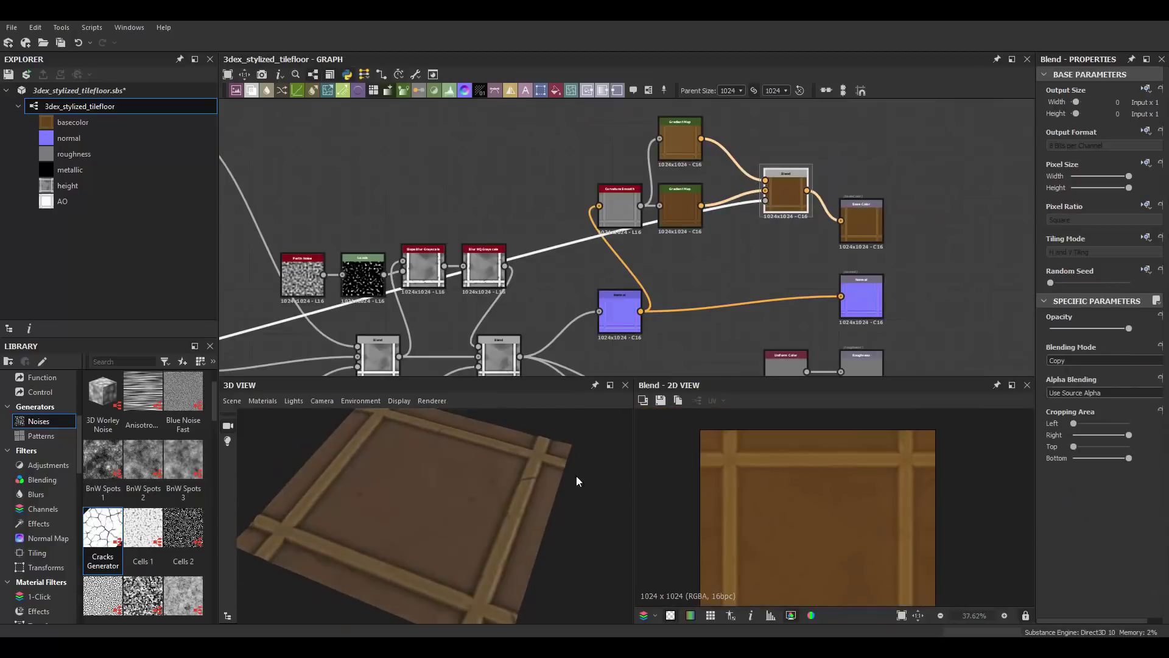
{"action": "scroll", "coordinate": [812, 521], "scroll_direction": "up", "scroll_amount": 5}
{"action": "scroll", "coordinate": [812, 521], "scroll_direction": "down", "scroll_amount": 5}
{"action": "mouse_move", "coordinate": [434, 475]}
{"action": "left_mouse_down"}
{"action": "mouse_move", "coordinate": [379, 483]}
{"action": "mouse_move", "coordinate": [451, 481]}
{"action": "left_mouse_up"}
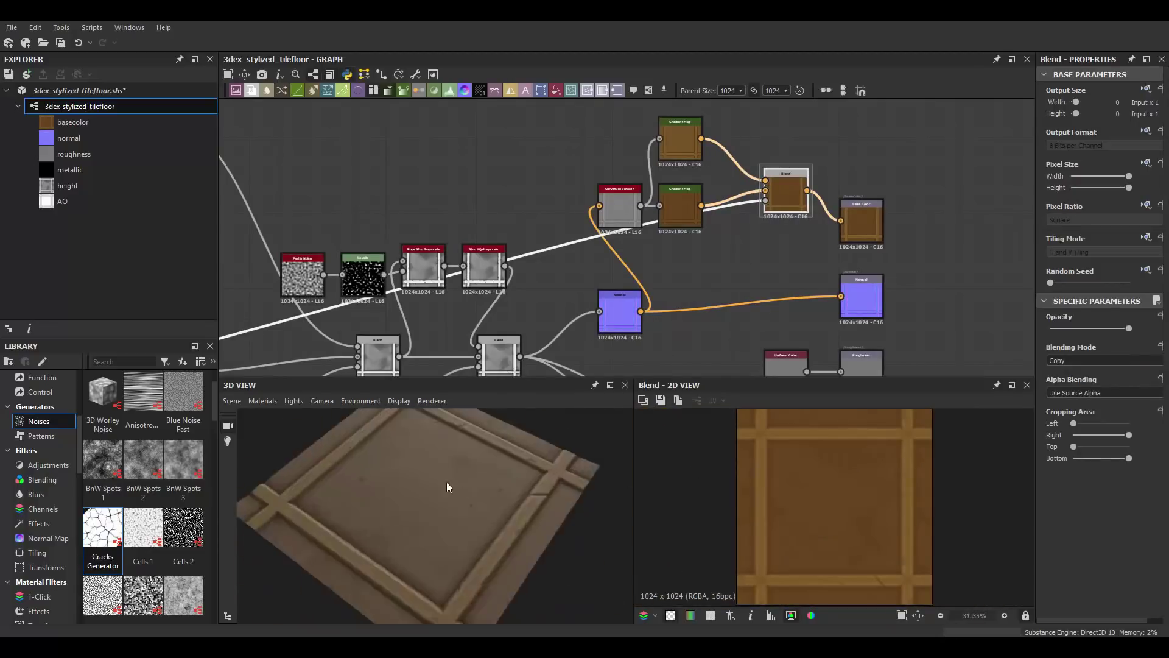
{"action": "scroll", "coordinate": [502, 487], "scroll_direction": "up", "scroll_amount": 3}
{"action": "middle_click_drag", "start_coordinate": [548, 305], "coordinate": [542, 201]}
{"action": "left_click", "coordinate": [753, 250]}
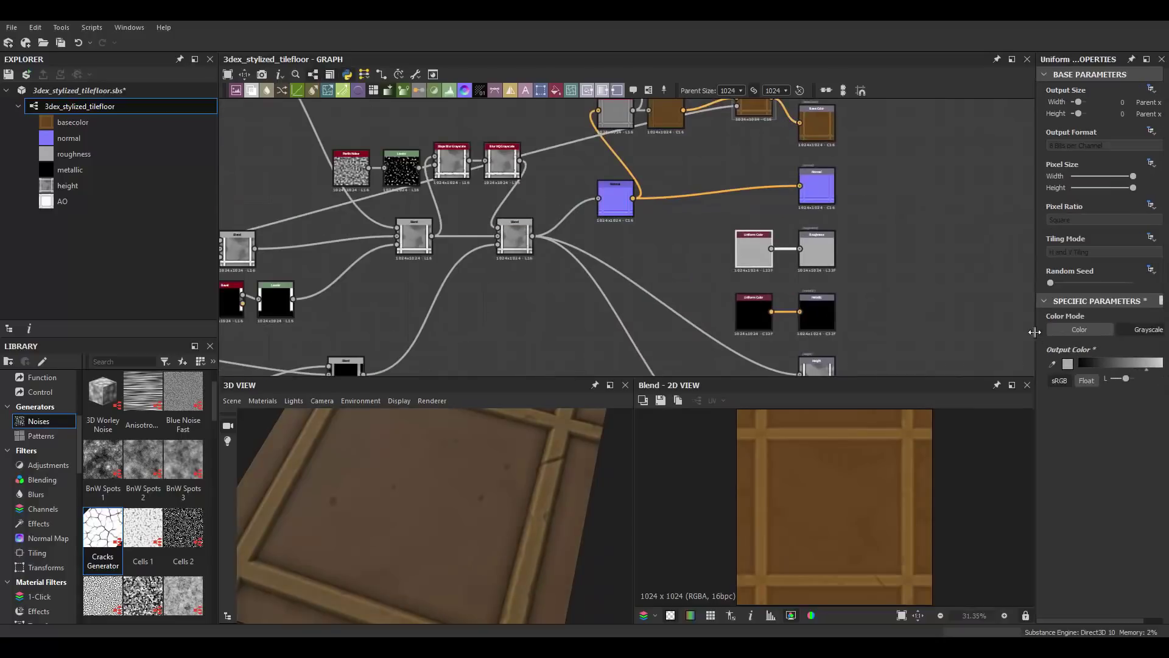
{"action": "left_click_drag", "start_coordinate": [1034, 332], "coordinate": [979, 331]}
{"action": "scroll", "coordinate": [871, 454], "scroll_direction": "down", "scroll_amount": 3}
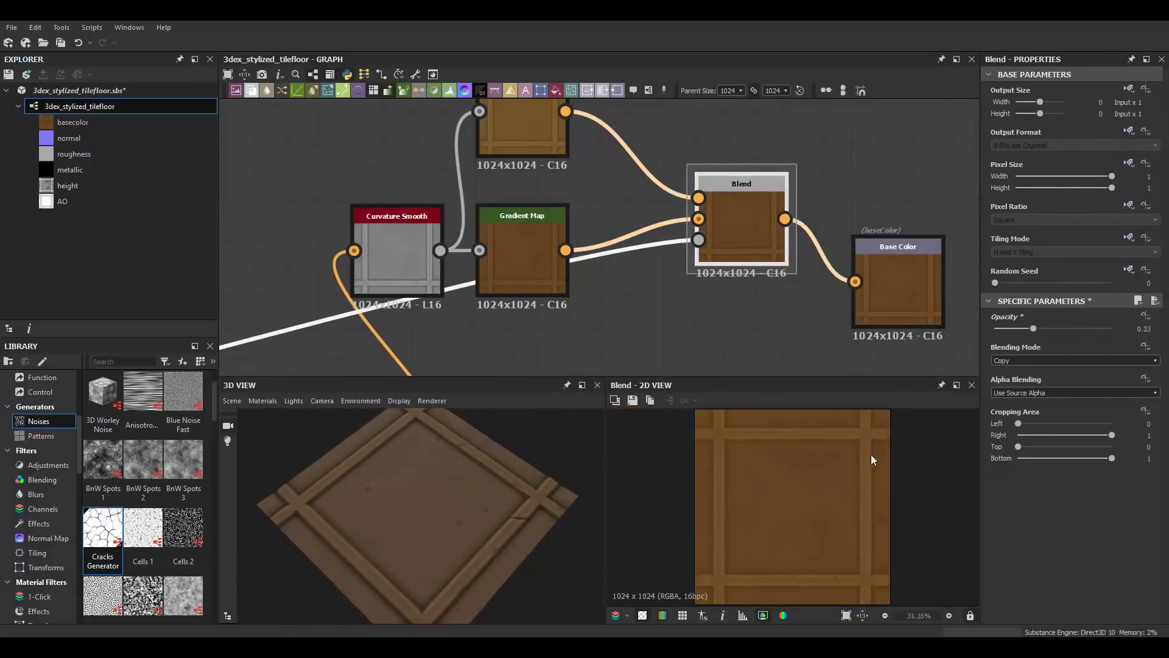
{"action": "scroll", "coordinate": [675, 177], "scroll_direction": "down", "scroll_amount": 1}
{"action": "scroll", "coordinate": [675, 178], "scroll_direction": "down", "scroll_amount": 3}
Inspect the Gradient Map and the two Blend nodes feeding Base Color.
{"action": "left_click", "coordinate": [645, 215]}
{"action": "scroll", "coordinate": [710, 228], "scroll_direction": "down", "scroll_amount": 3}
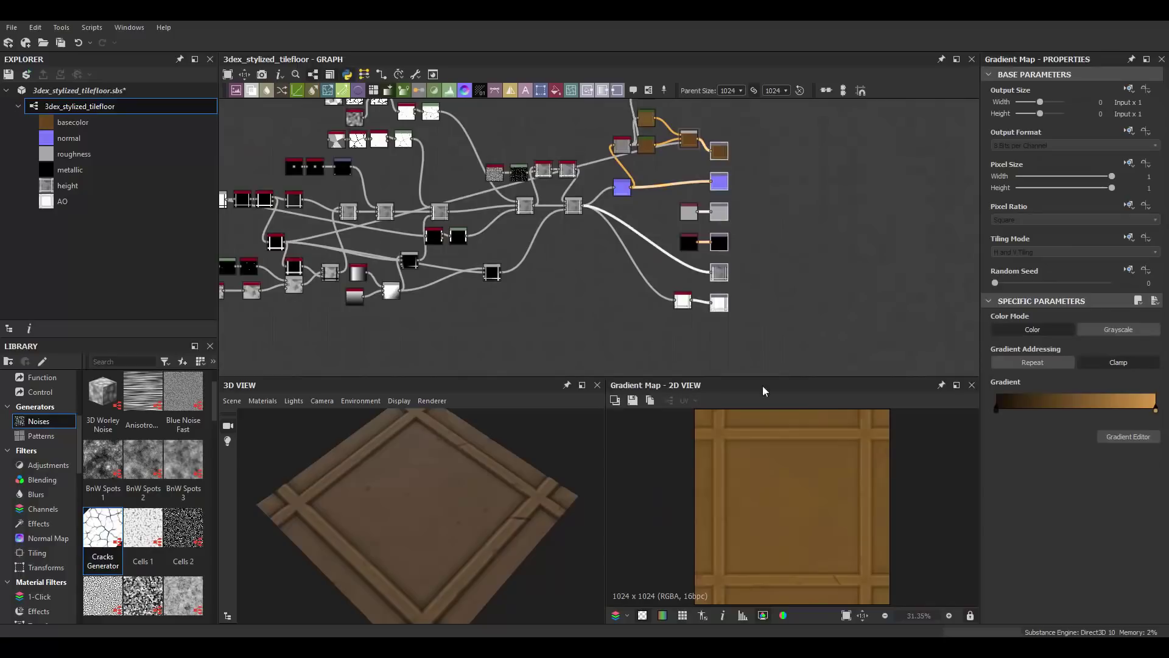
{"action": "scroll", "coordinate": [776, 261], "scroll_direction": "up", "scroll_amount": 5}
{"action": "left_click", "coordinate": [706, 230]}
{"action": "middle_click_drag", "start_coordinate": [410, 254], "coordinate": [540, 195]}
{"action": "scroll", "coordinate": [541, 195], "scroll_direction": "down", "scroll_amount": 3}
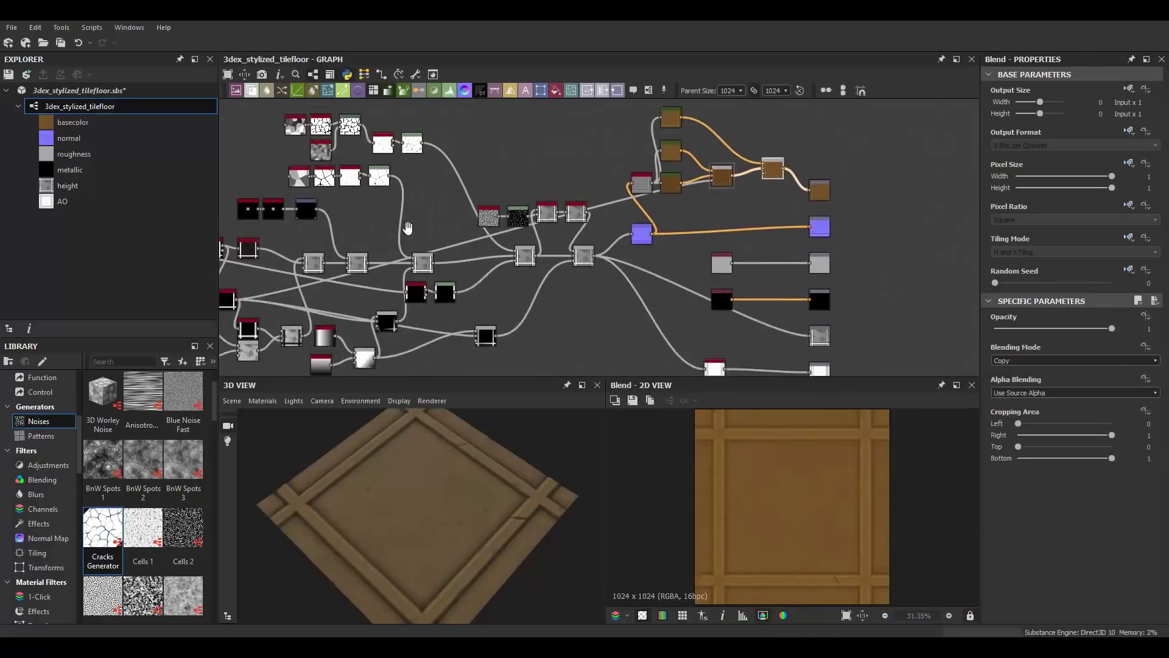
{"action": "scroll", "coordinate": [743, 179], "scroll_direction": "up", "scroll_amount": 3}
{"action": "left_click", "coordinate": [753, 183]}
{"action": "scroll", "coordinate": [609, 201], "scroll_direction": "up", "scroll_amount": 3}
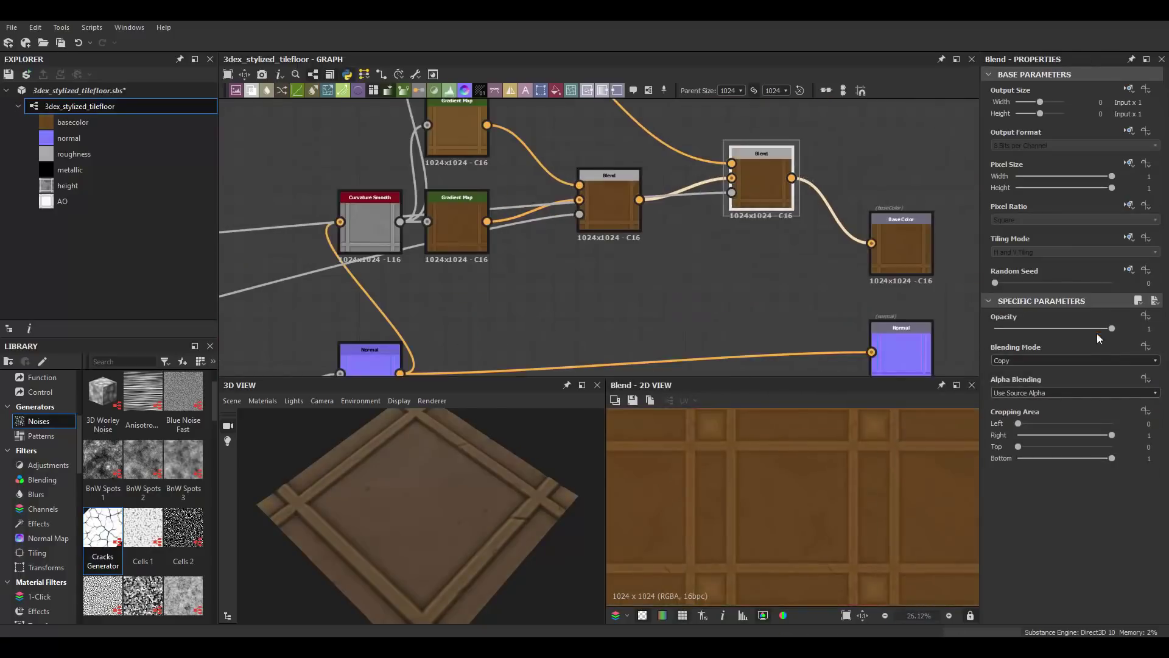
Edit the Gradient Map's colours and adjust the Blend node's opacity.
{"action": "left_click", "coordinate": [457, 232]}
{"action": "left_click", "coordinate": [1129, 436]}
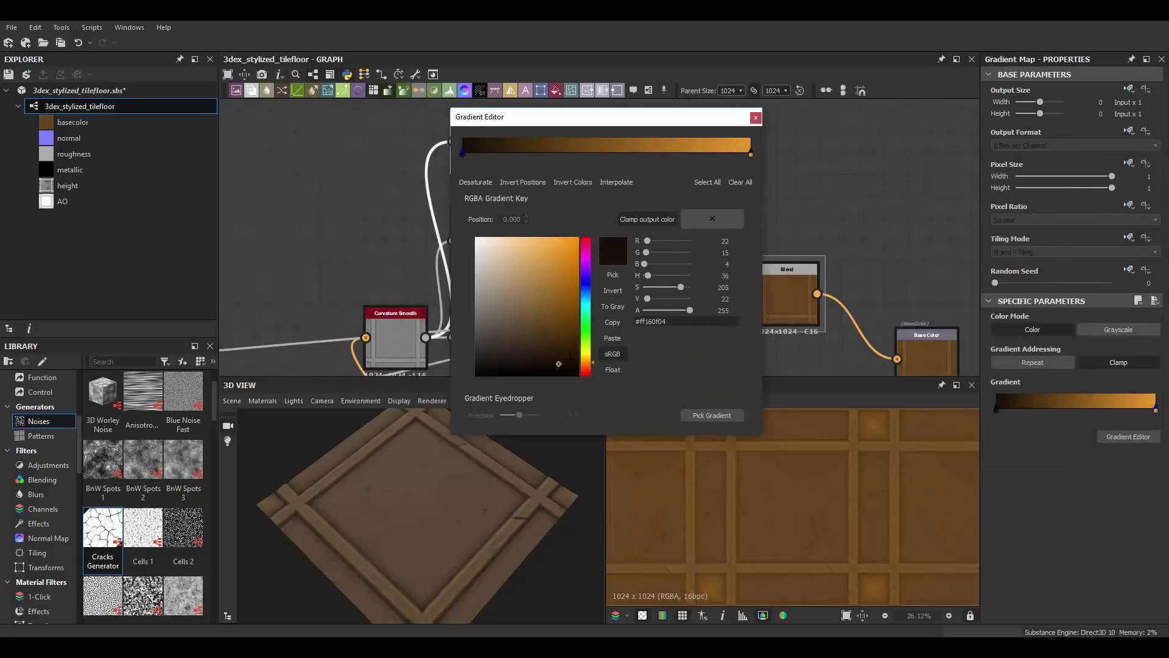
{"action": "scroll", "coordinate": [700, 256], "scroll_direction": "up", "scroll_amount": 2}
{"action": "left_click", "coordinate": [788, 288]}
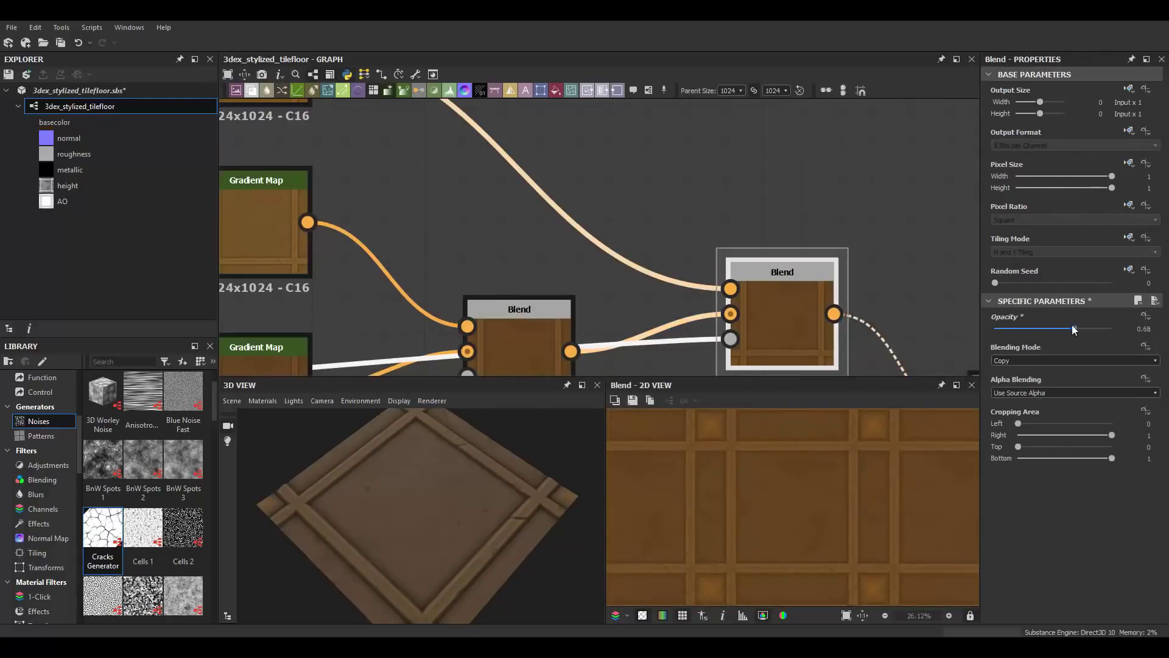
{"action": "scroll", "coordinate": [892, 491], "scroll_direction": "down", "scroll_amount": 3}
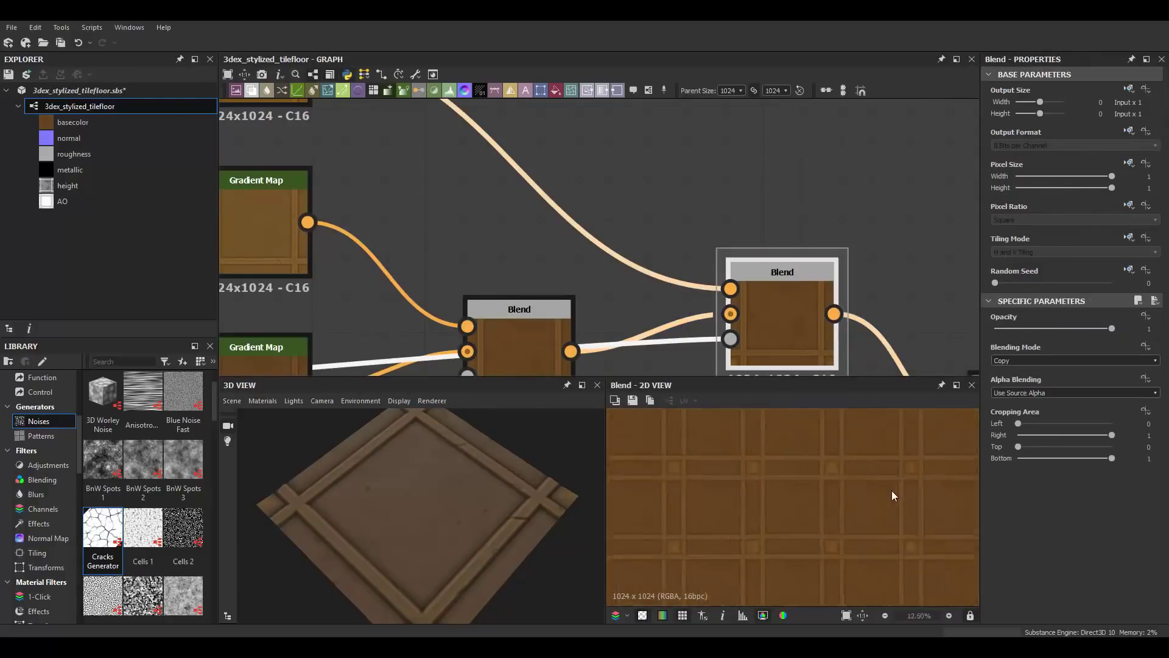
{"action": "scroll", "coordinate": [888, 490], "scroll_direction": "up", "scroll_amount": 3}
{"action": "scroll", "coordinate": [609, 256], "scroll_direction": "down", "scroll_amount": 5}
{"action": "scroll", "coordinate": [684, 293], "scroll_direction": "up", "scroll_amount": 5}
{"action": "left_click", "coordinate": [683, 293]}
Set the HBAO radius to 1 and increase its height depth.
{"action": "scroll", "coordinate": [684, 293], "scroll_direction": "down", "scroll_amount": 5}
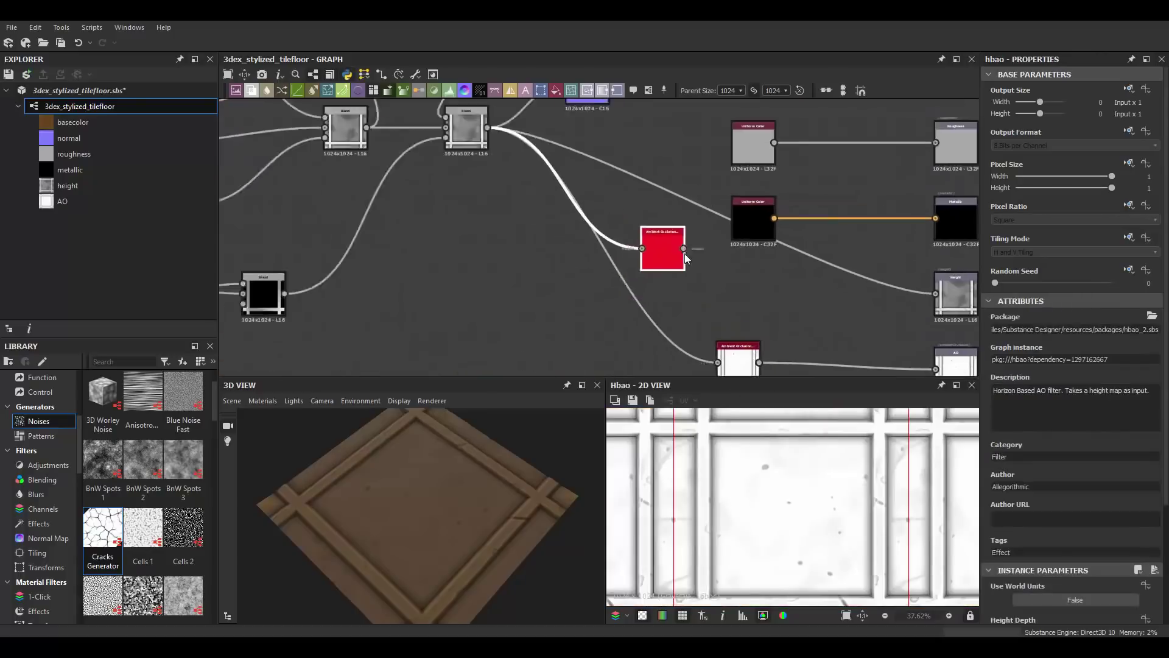
{"action": "scroll", "coordinate": [640, 243], "scroll_direction": "up", "scroll_amount": 5}
{"action": "scroll", "coordinate": [1072, 304], "scroll_direction": "down", "scroll_amount": 3}
{"action": "left_click", "coordinate": [1000, 511]}
{"action": "left_click_drag", "start_coordinate": [1104, 515], "coordinate": [1145, 518]}
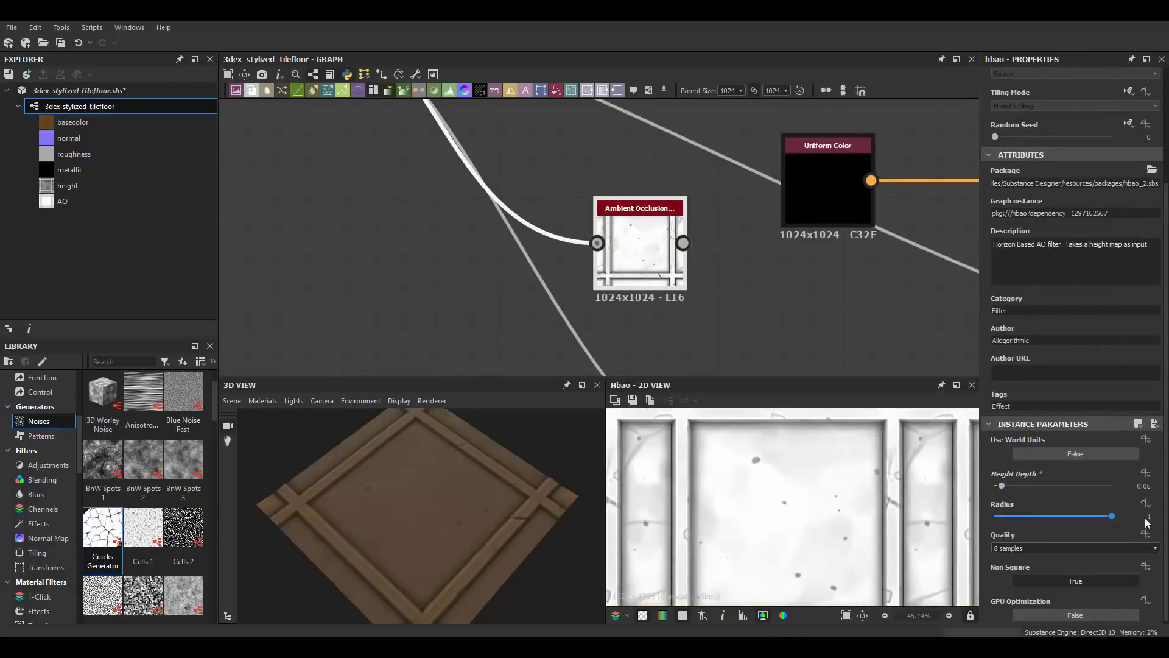
{"action": "left_click_drag", "start_coordinate": [1002, 485], "coordinate": [1009, 485]}
{"action": "scroll", "coordinate": [647, 332], "scroll_direction": "down", "scroll_amount": 2}
{"action": "scroll", "coordinate": [681, 240], "scroll_direction": "down", "scroll_amount": 3}
{"action": "scroll", "coordinate": [681, 240], "scroll_direction": "up", "scroll_amount": 3}
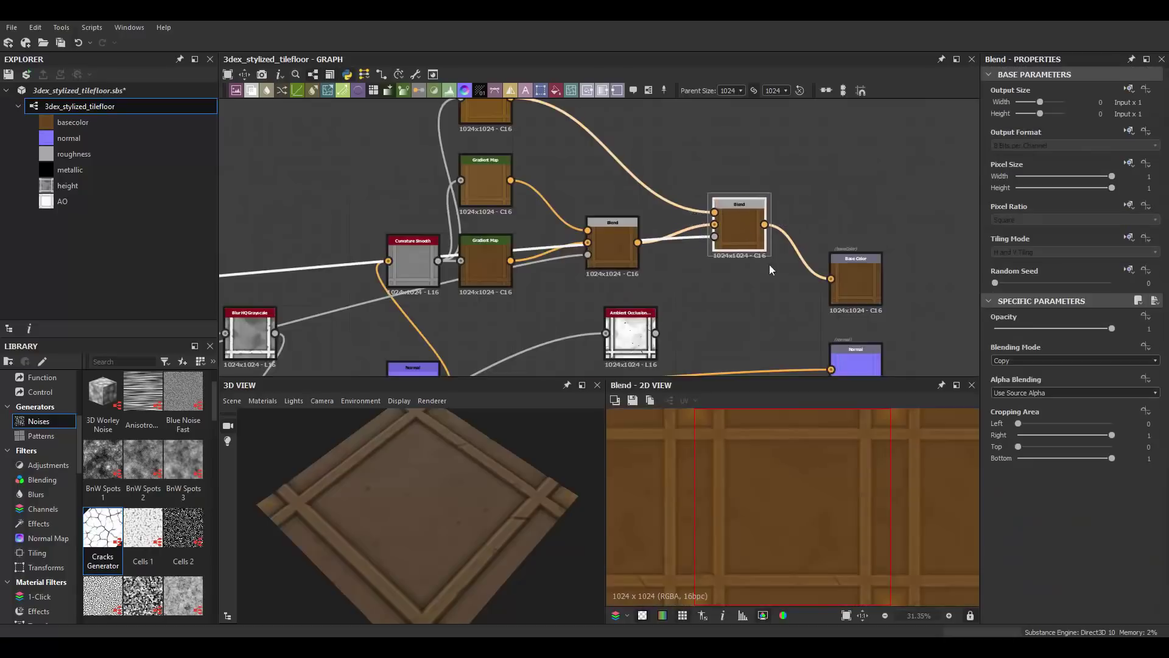
Add a new Gradient Map fed by Curvature Smooth and open its gradient.
{"action": "left_click_drag", "start_coordinate": [437, 268], "coordinate": [725, 189]}
{"action": "left_click", "coordinate": [782, 214]}
{"action": "double_click", "coordinate": [1155, 410]}
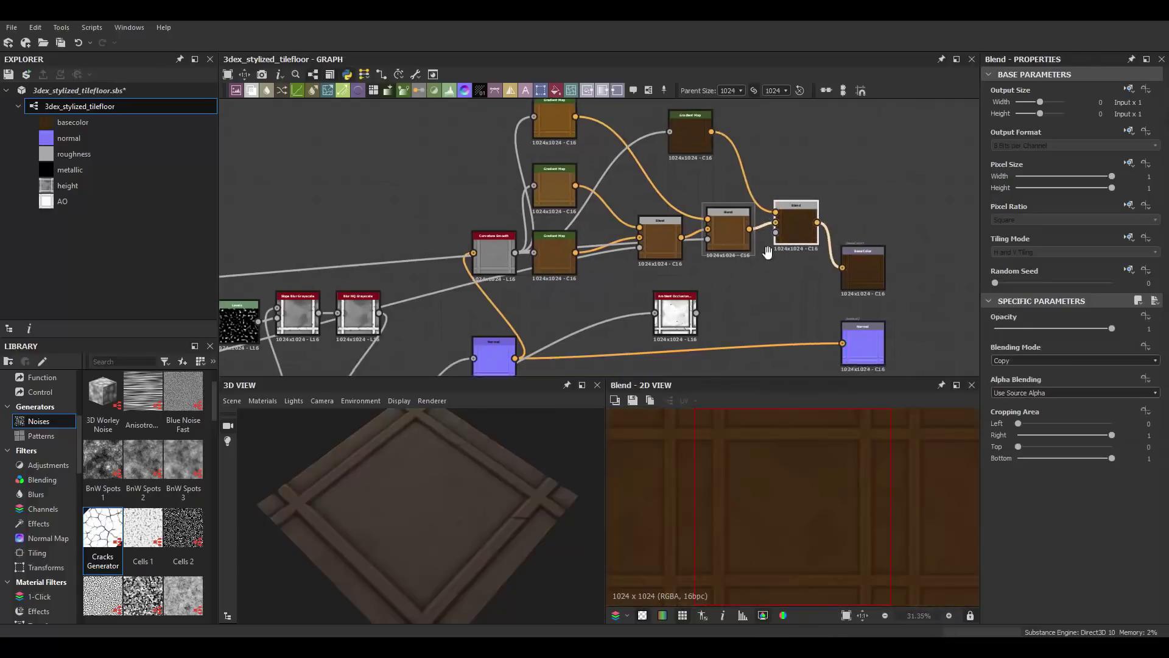
Mask the new base-colour Blend with HBAO passed through a Levels node.
{"action": "left_click_drag", "start_coordinate": [777, 222], "coordinate": [697, 303]}
{"action": "scroll", "coordinate": [698, 303], "scroll_direction": "up", "scroll_amount": 2}
{"action": "left_click", "coordinate": [596, 262]}
{"action": "key", "text": "space"}
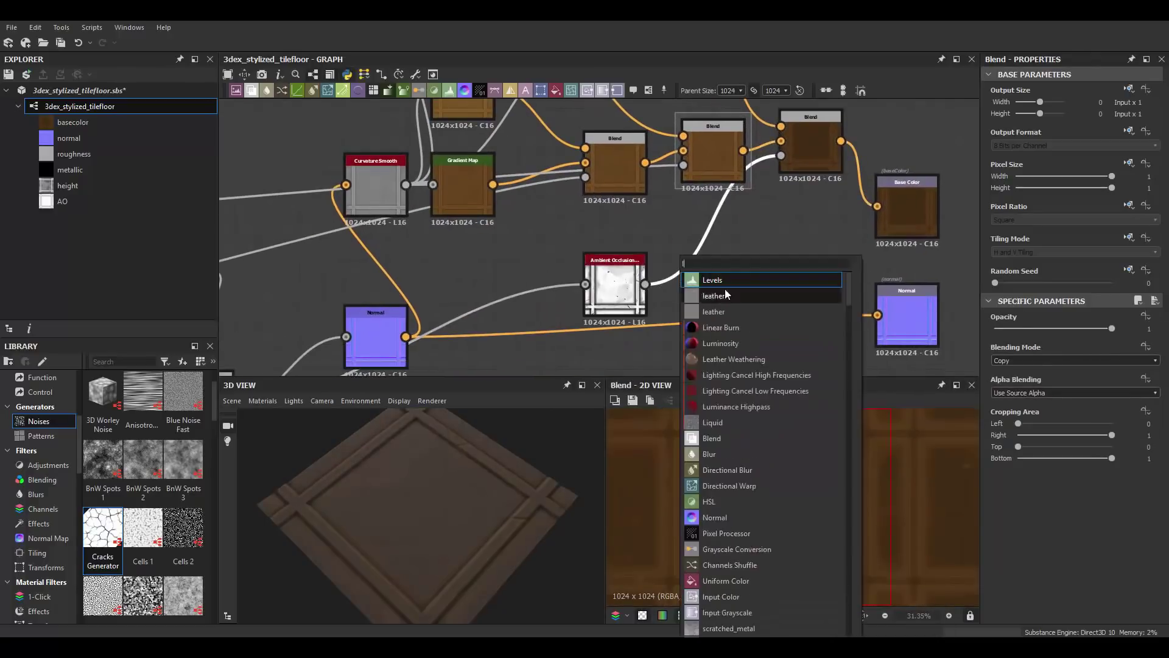
{"action": "left_click", "coordinate": [688, 274]}
{"action": "left_click", "coordinate": [810, 146]}
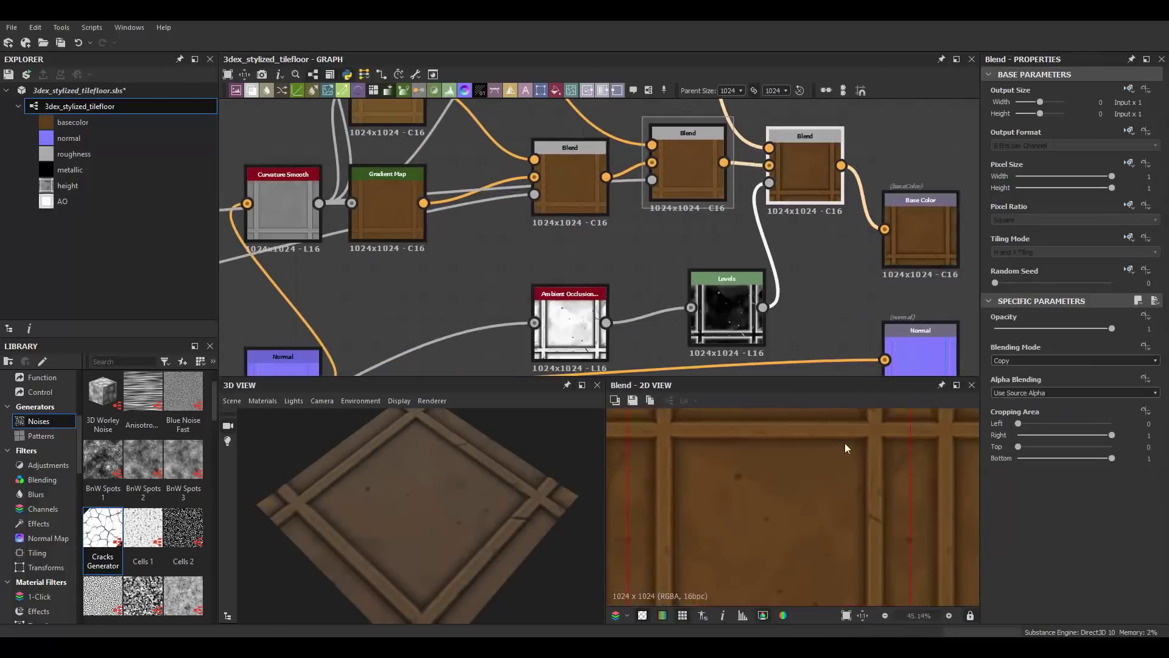
{"action": "scroll", "coordinate": [706, 233], "scroll_direction": "down", "scroll_amount": 1}
Set the dark Gradient Map's right key to a dark brown.
{"action": "double_click", "coordinate": [496, 262]}
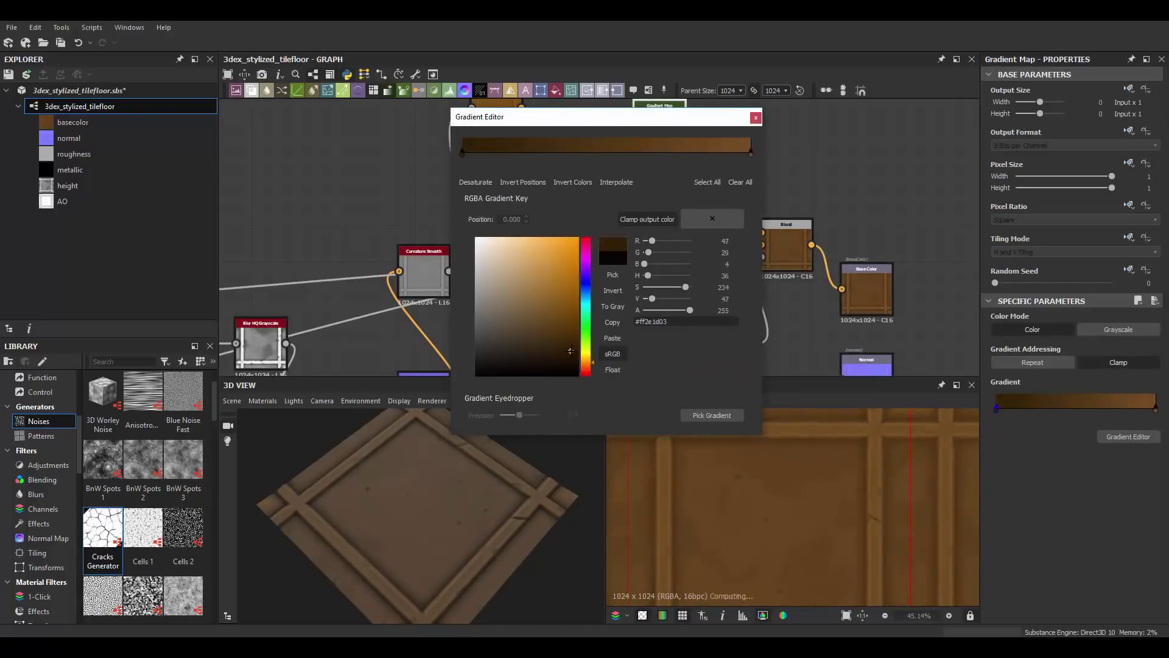
{"action": "left_click", "coordinate": [751, 152]}
{"action": "left_click", "coordinate": [549, 318]}
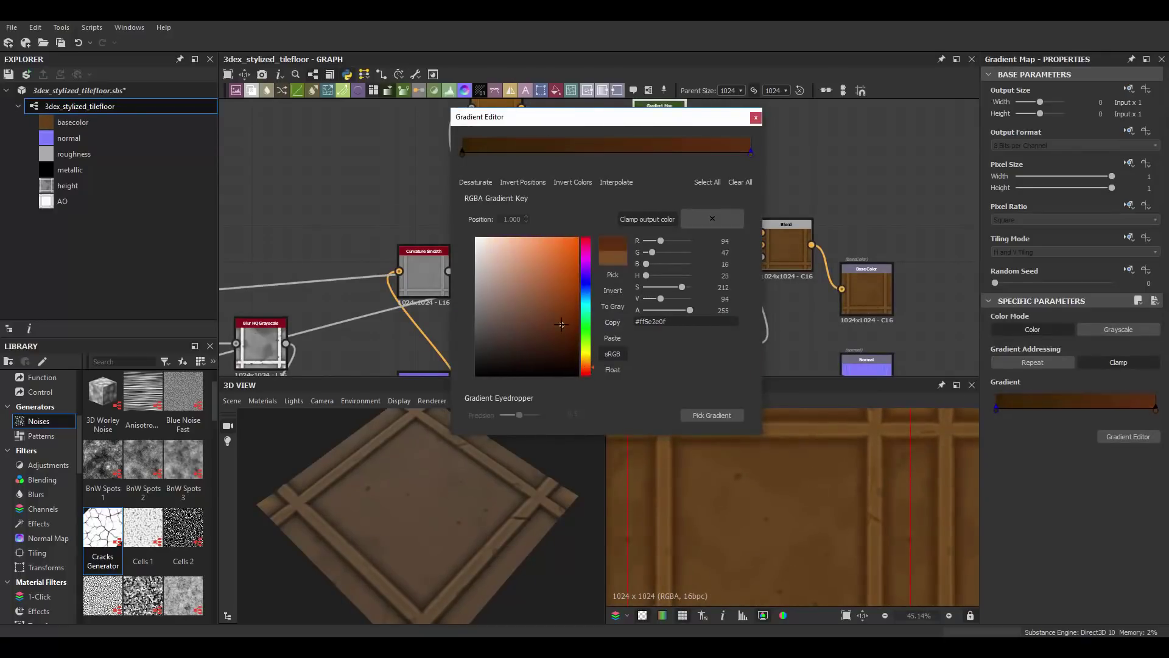
{"action": "left_click", "coordinate": [756, 118]}
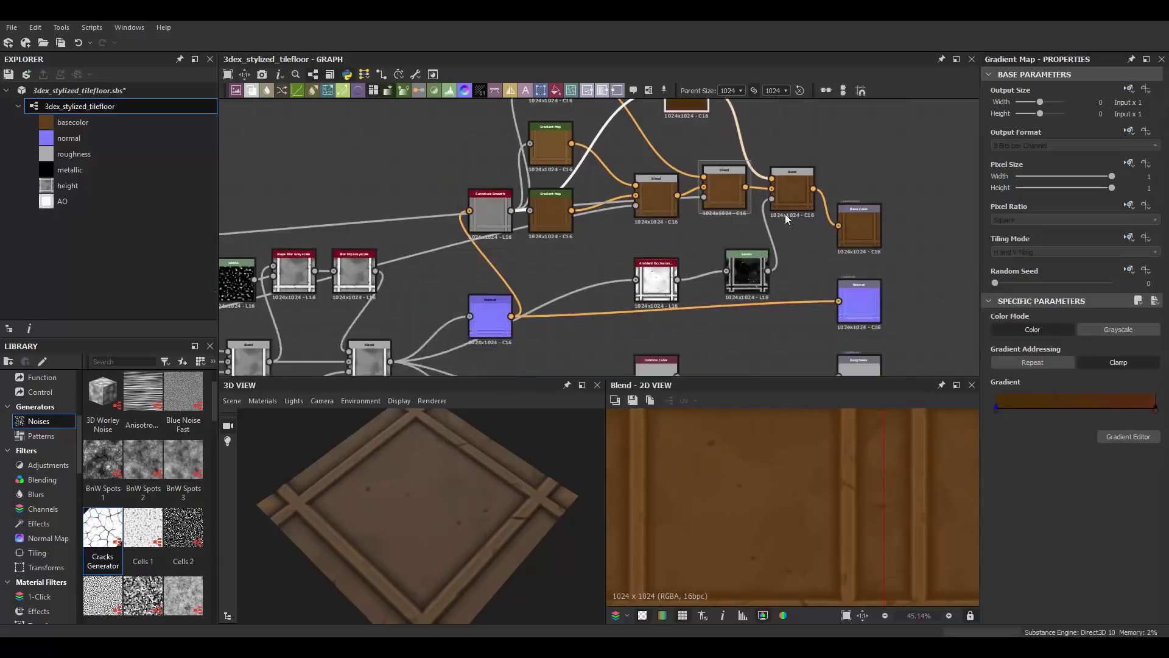
Lower the HBAO height depth to 0.08.
{"action": "scroll", "coordinate": [784, 213], "scroll_direction": "up", "scroll_amount": 2}
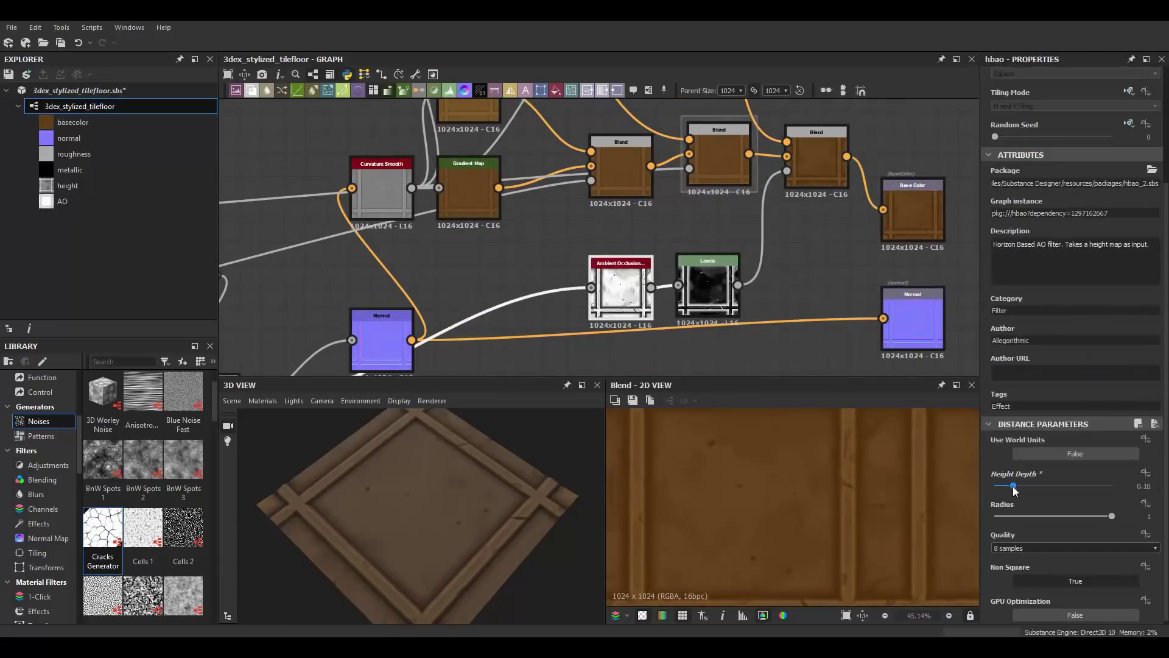
{"action": "left_click_drag", "start_coordinate": [1013, 486], "coordinate": [1003, 486]}
{"action": "scroll", "coordinate": [830, 491], "scroll_direction": "down", "scroll_amount": 2}
{"action": "scroll", "coordinate": [760, 204], "scroll_direction": "down", "scroll_amount": 3}
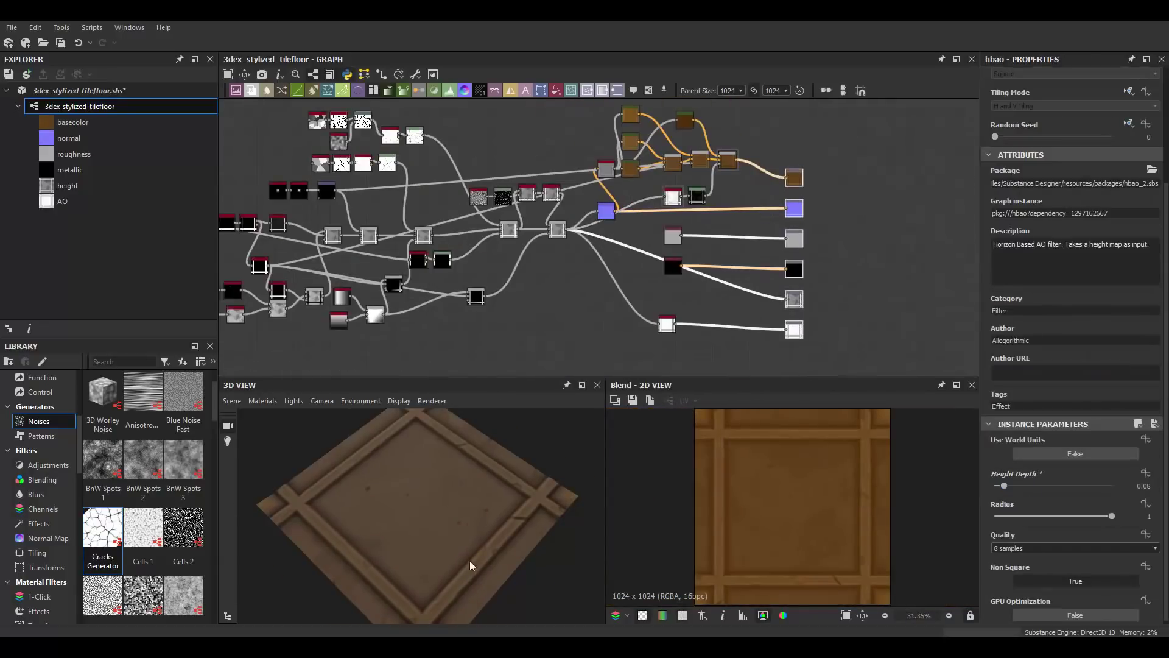
Light the preview with the airport environment and shift the light gradient key toward red.
{"action": "left_click_drag", "start_coordinate": [470, 565], "coordinate": [477, 511]}
{"action": "left_click", "coordinate": [49, 552]}
{"action": "mouse_move", "coordinate": [143, 393]}
{"action": "left_mouse_down"}
{"action": "mouse_move", "coordinate": [390, 499]}
{"action": "mouse_move", "coordinate": [429, 533]}
{"action": "mouse_move", "coordinate": [605, 496]}
{"action": "left_mouse_up"}
{"action": "left_click", "coordinate": [201, 460]}
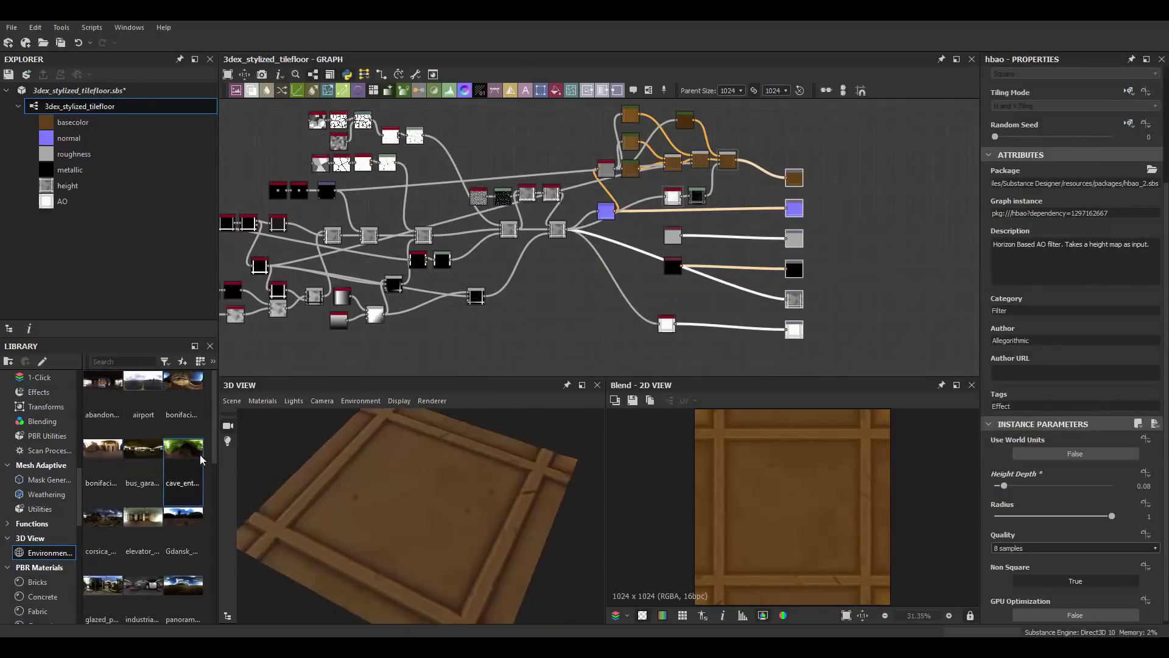
{"action": "mouse_move", "coordinate": [183, 393]}
{"action": "left_mouse_down"}
{"action": "mouse_move", "coordinate": [387, 498]}
{"action": "mouse_move", "coordinate": [448, 491]}
{"action": "mouse_move", "coordinate": [401, 467]}
{"action": "mouse_move", "coordinate": [546, 512]}
{"action": "left_mouse_up"}
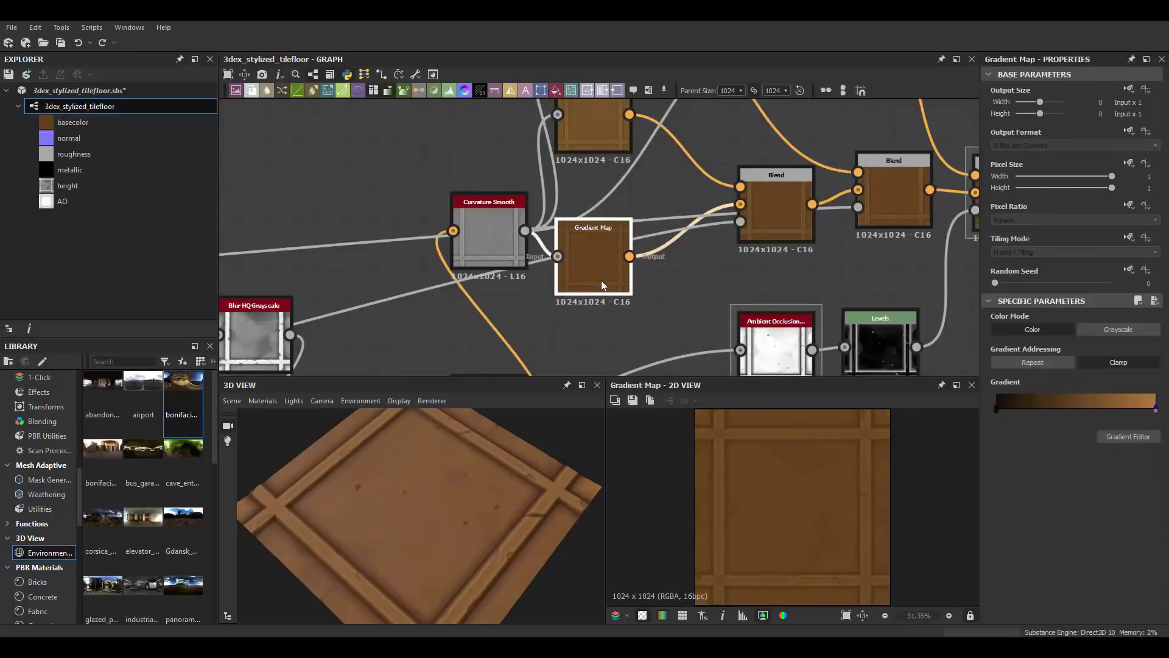
{"action": "double_click", "coordinate": [601, 280]}
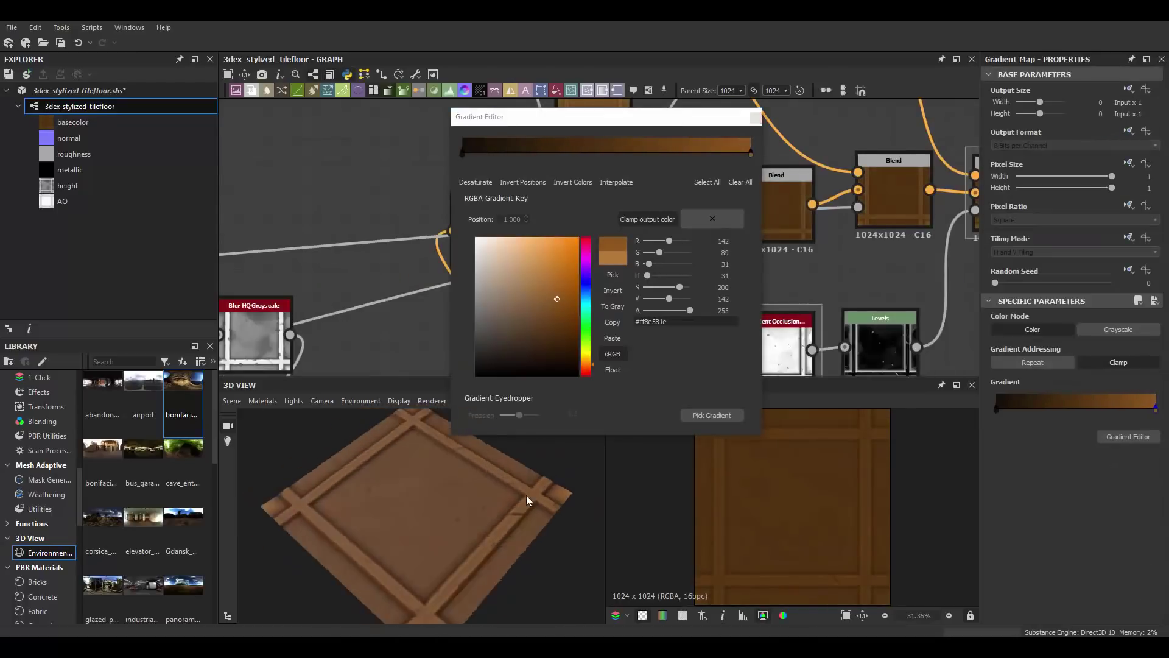
{"action": "left_click", "coordinate": [588, 367]}
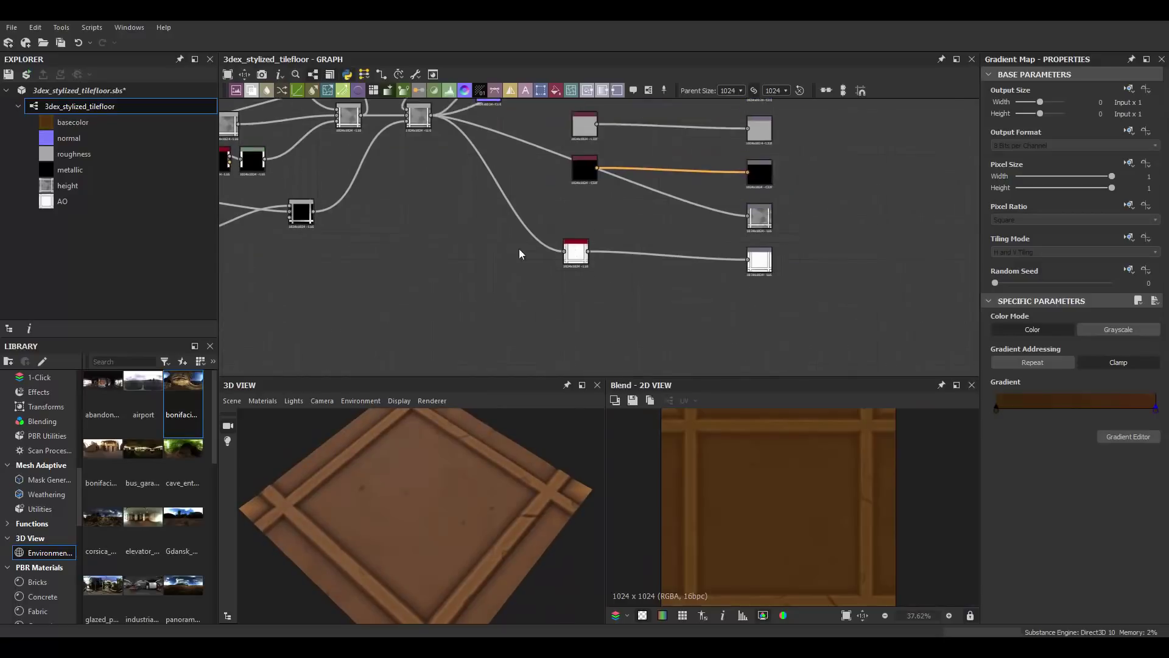
Chain Curvature Smooth after Normal into a Slope Blur Grayscale using Clouds 2 as slope.
{"action": "left_click_drag", "start_coordinate": [1007, 486], "coordinate": [997, 486]}
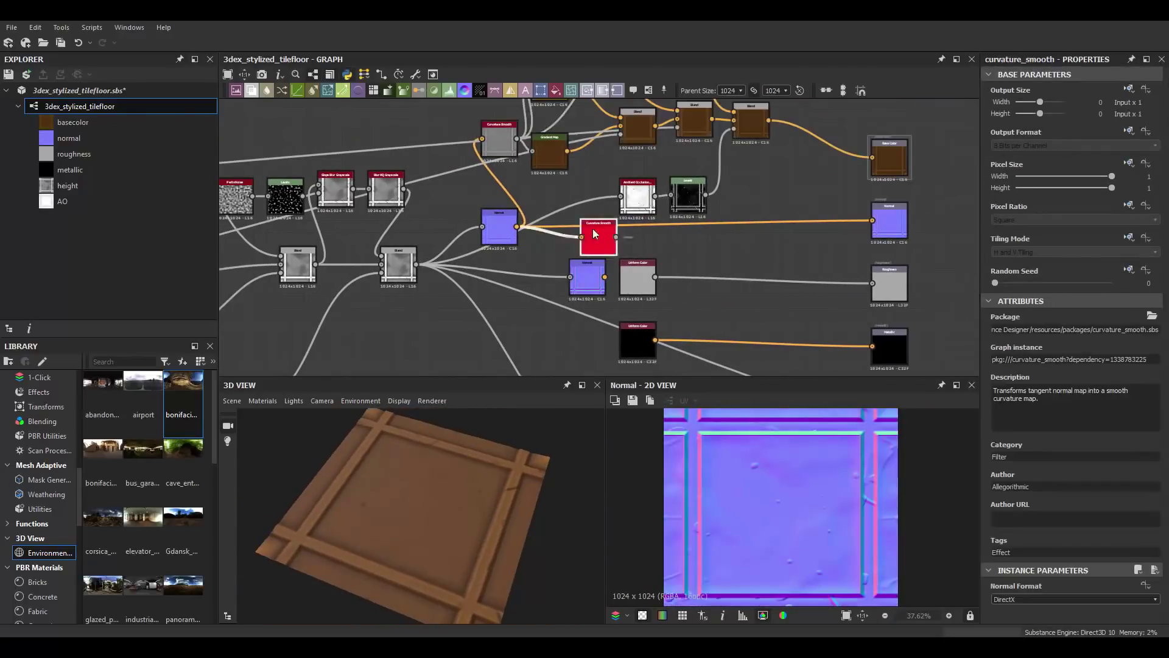
{"action": "left_click_drag", "start_coordinate": [684, 221], "coordinate": [634, 240]}
{"action": "scroll", "coordinate": [704, 218], "scroll_direction": "up", "scroll_amount": 2}
{"action": "key", "text": "space"}
{"action": "left_click", "coordinate": [709, 228]}
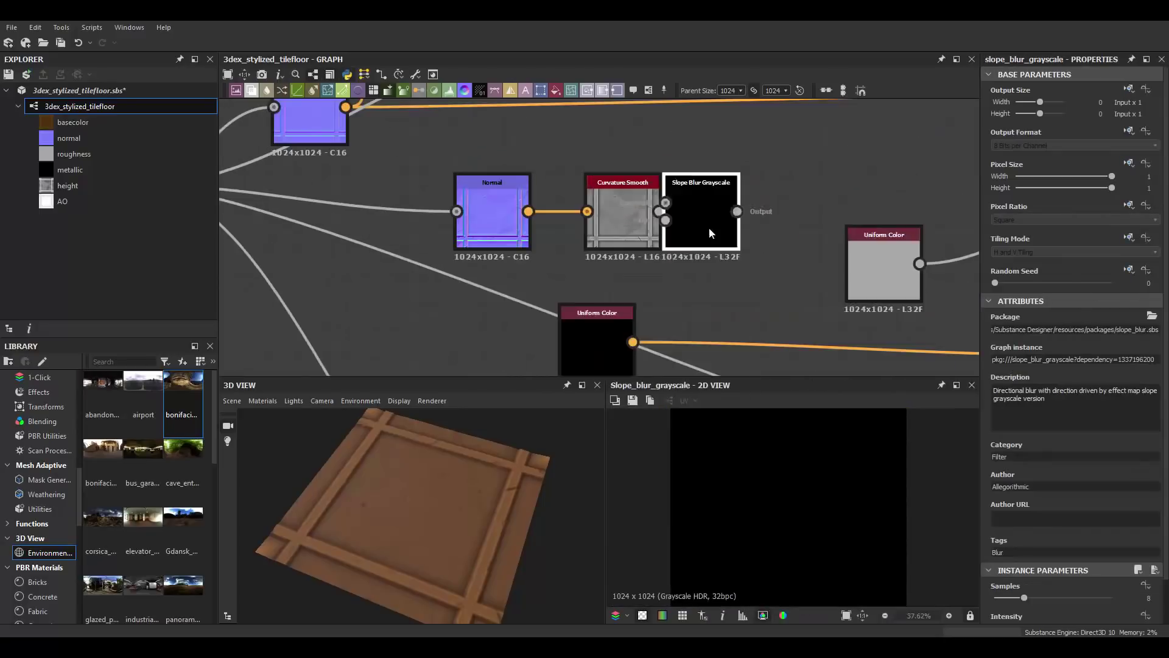
{"action": "key", "text": "space"}
{"action": "left_click", "coordinate": [716, 263]}
{"action": "mouse_move", "coordinate": [697, 264]}
{"action": "left_mouse_down"}
{"action": "mouse_move", "coordinate": [655, 291]}
{"action": "mouse_move", "coordinate": [715, 215]}
{"action": "left_mouse_up"}
{"action": "left_click", "coordinate": [739, 210]}
Set the slope blur intensity to 1.66 and add a contrast-raising Levels node.
{"action": "scroll", "coordinate": [1072, 426], "scroll_direction": "down", "scroll_amount": 2}
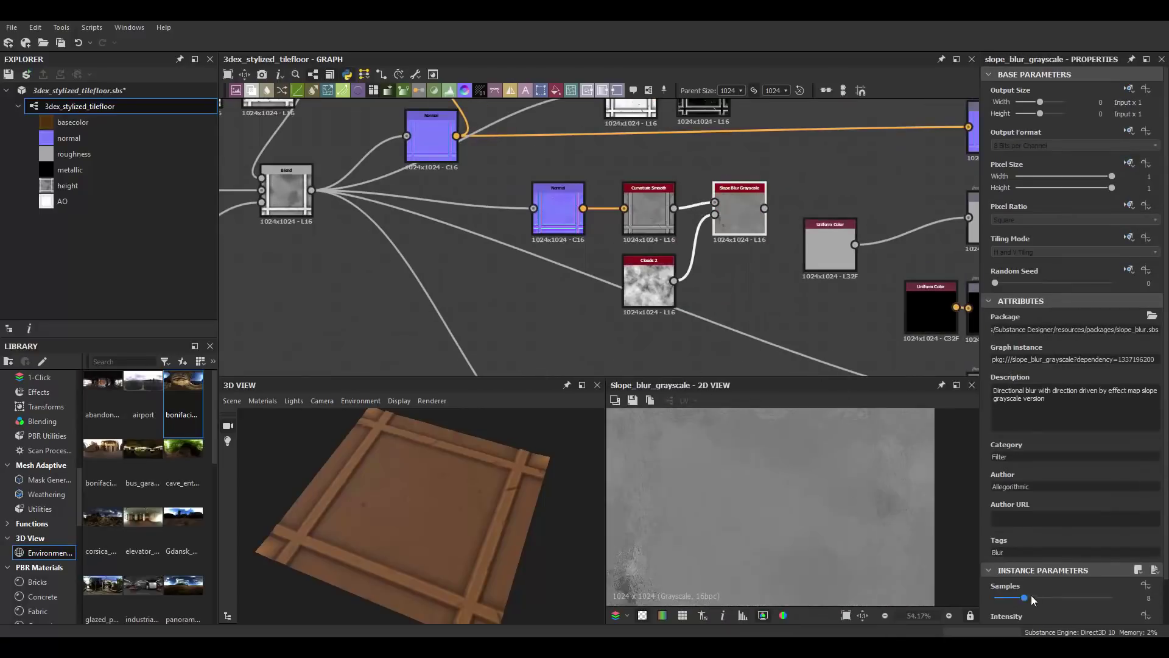
{"action": "left_click_drag", "start_coordinate": [1032, 582], "coordinate": [1010, 580]}
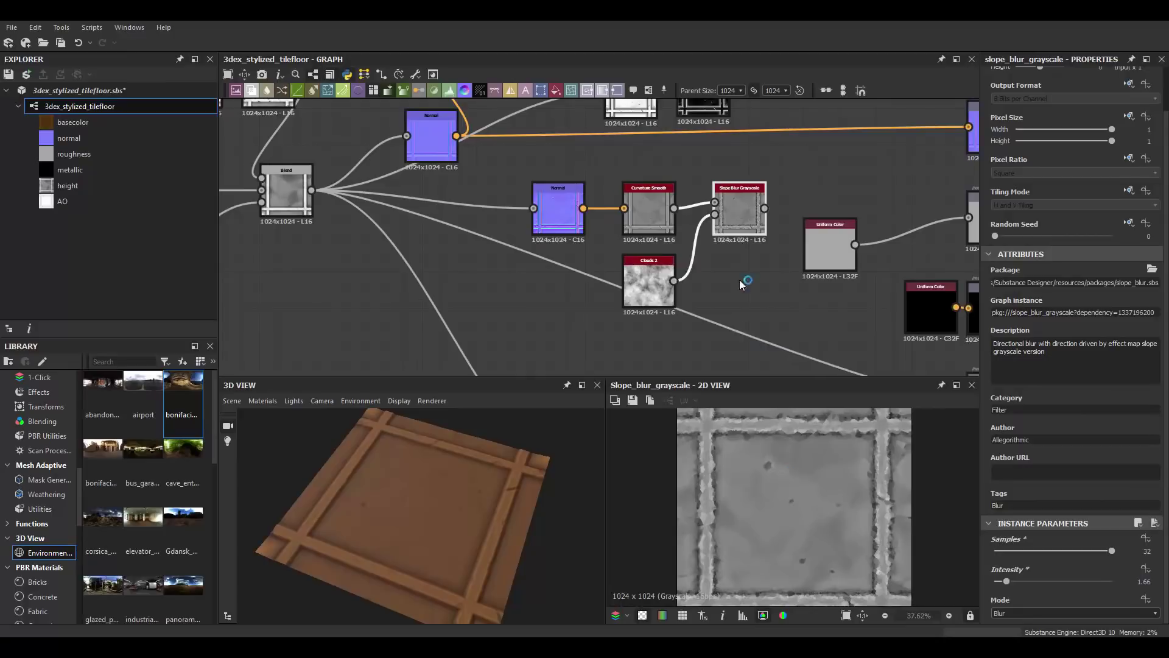
{"action": "middle_click_drag", "start_coordinate": [802, 230], "coordinate": [755, 259]}
{"action": "key", "text": "space"}
{"action": "left_click", "coordinate": [786, 280]}
{"action": "left_click_drag", "start_coordinate": [1025, 462], "coordinate": [1062, 461]}
Add a Blend after Levels and connect it to the Roughness output.
{"action": "left_click", "coordinate": [801, 269]}
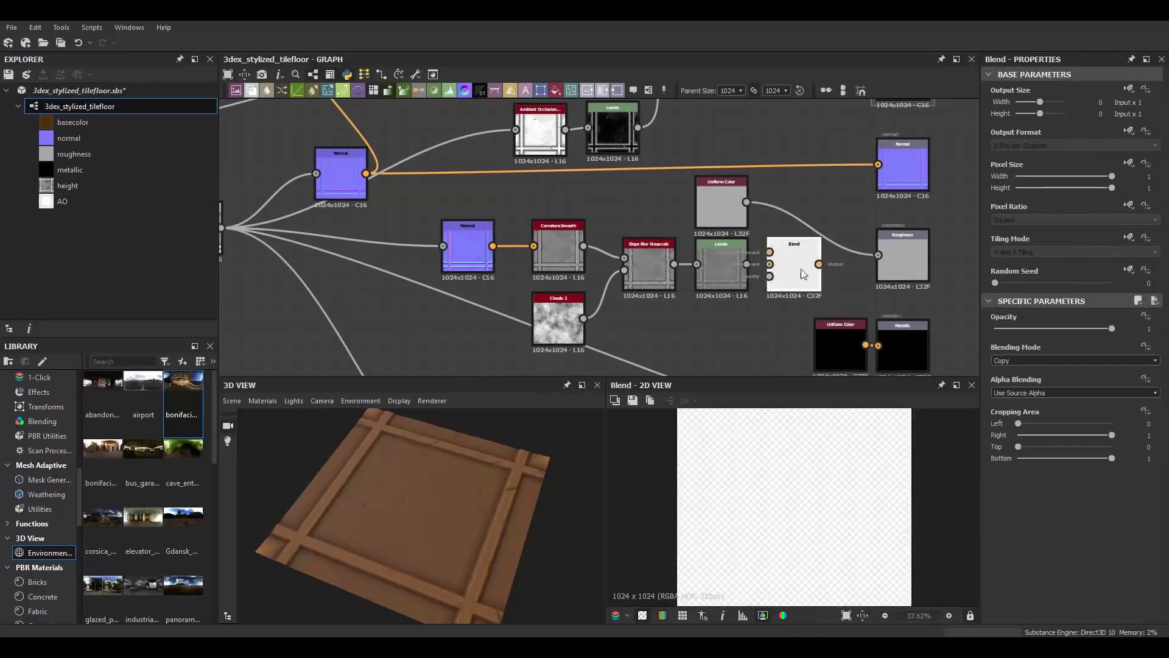
{"action": "left_click_drag", "start_coordinate": [802, 268], "coordinate": [683, 238]}
{"action": "scroll", "coordinate": [429, 268], "scroll_direction": "down", "scroll_amount": 3}
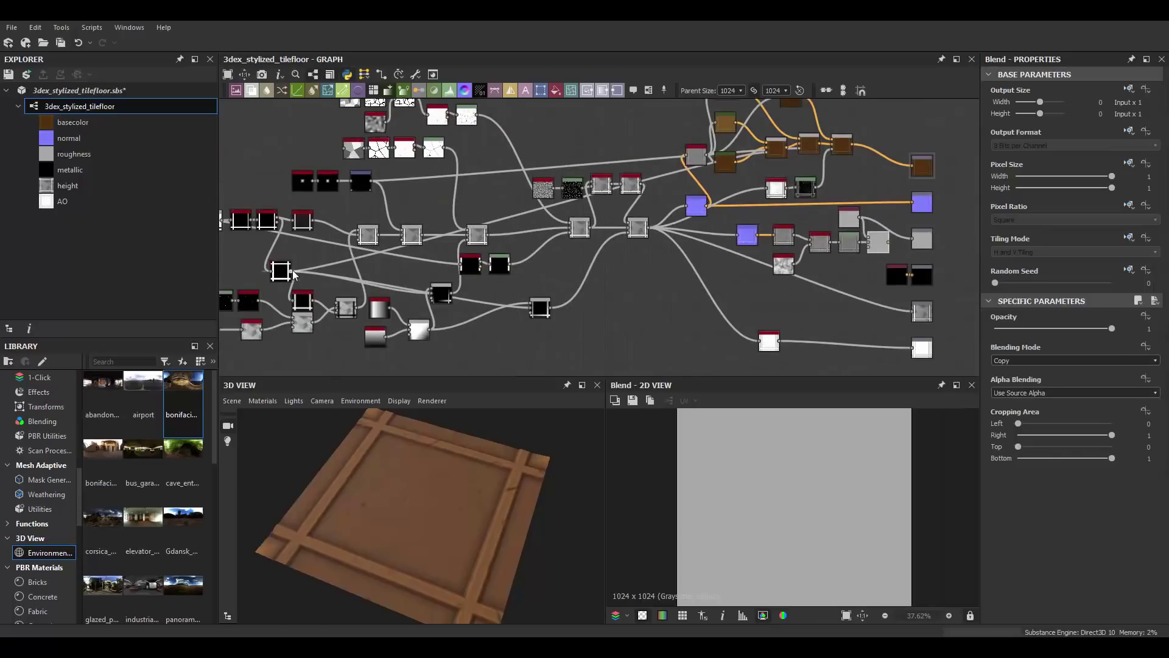
{"action": "scroll", "coordinate": [704, 268], "scroll_direction": "up", "scroll_amount": 3}
{"action": "left_click_drag", "start_coordinate": [434, 476], "coordinate": [452, 478]}
{"action": "scroll", "coordinate": [452, 477], "scroll_direction": "up", "scroll_amount": 3}
{"action": "scroll", "coordinate": [661, 239], "scroll_direction": "up", "scroll_amount": 2}
{"action": "scroll", "coordinate": [661, 239], "scroll_direction": "down", "scroll_amount": 2}
{"action": "left_click", "coordinate": [548, 244]}
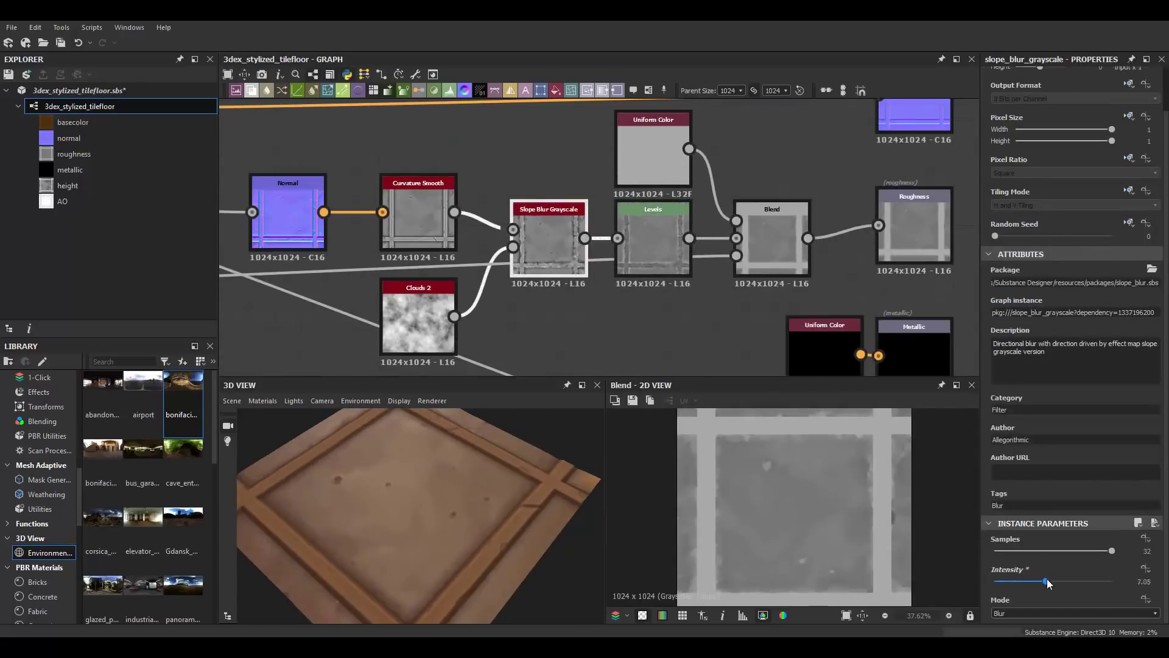
Lower the roughness Slope Blur intensity and preview the blended roughness result.
{"action": "left_click_drag", "start_coordinate": [1046, 582], "coordinate": [1023, 582]}
{"action": "middle_click_drag", "start_coordinate": [504, 234], "coordinate": [546, 200]}
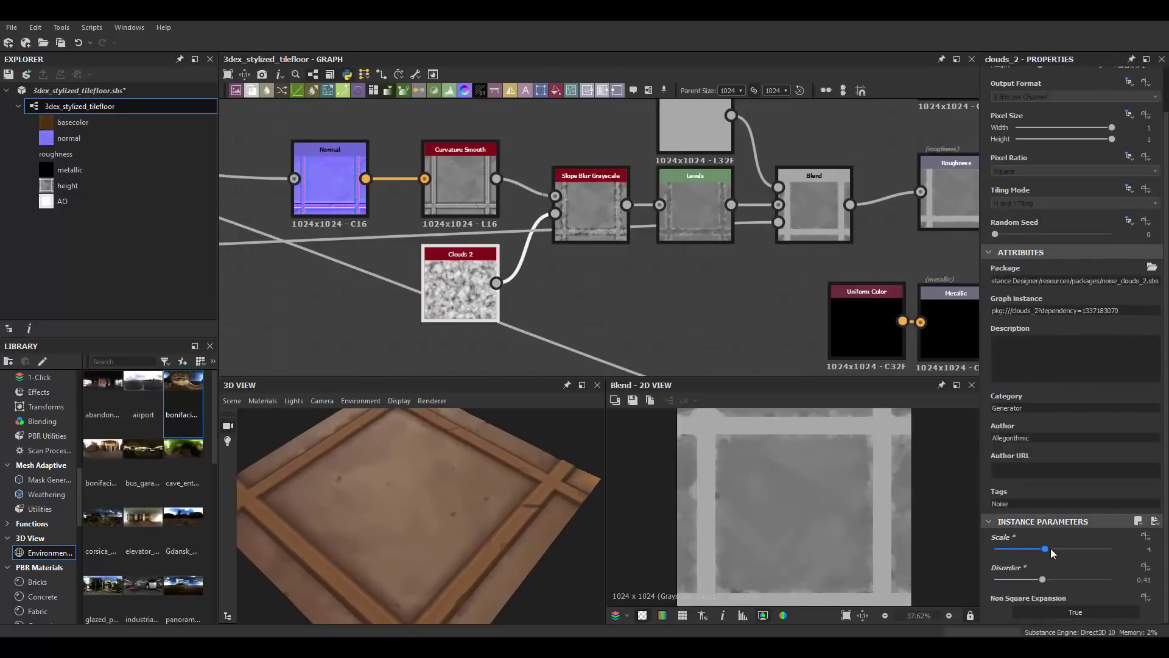
{"action": "mouse_move", "coordinate": [483, 504]}
{"action": "left_mouse_down"}
{"action": "mouse_move", "coordinate": [483, 478]}
{"action": "mouse_move", "coordinate": [477, 499]}
{"action": "left_mouse_up"}
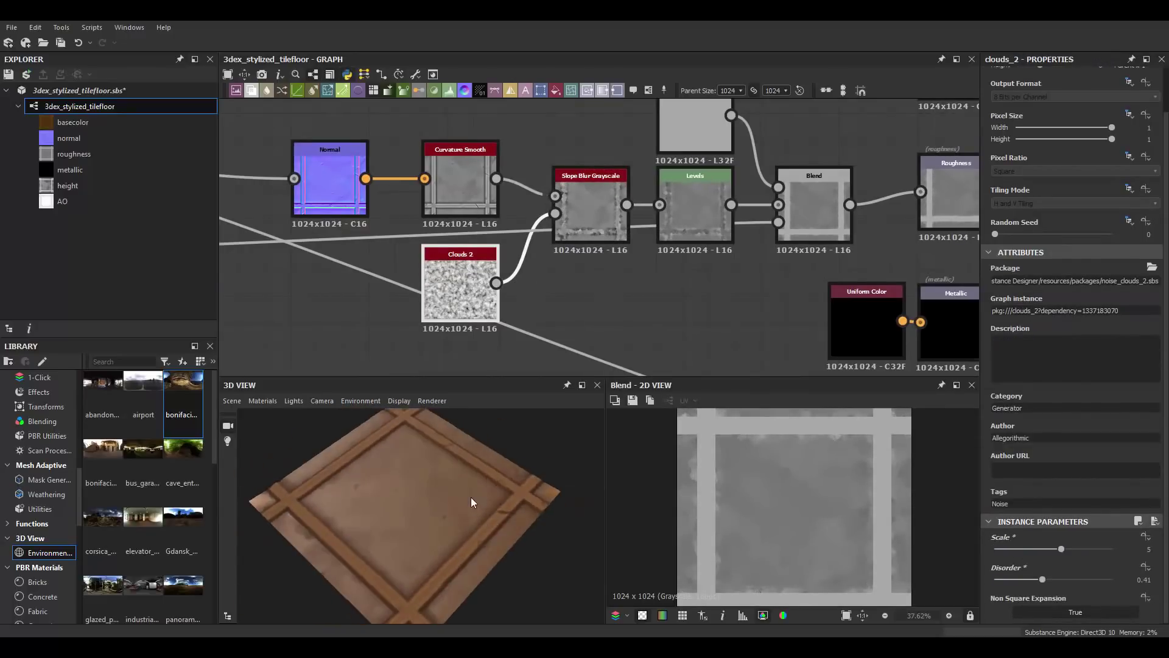
{"action": "left_click", "coordinate": [837, 207]}
{"action": "middle_click_drag", "start_coordinate": [836, 208], "coordinate": [839, 228]}
Retune the roughness Levels black point, lowering then raising it.
{"action": "left_click", "coordinate": [699, 223]}
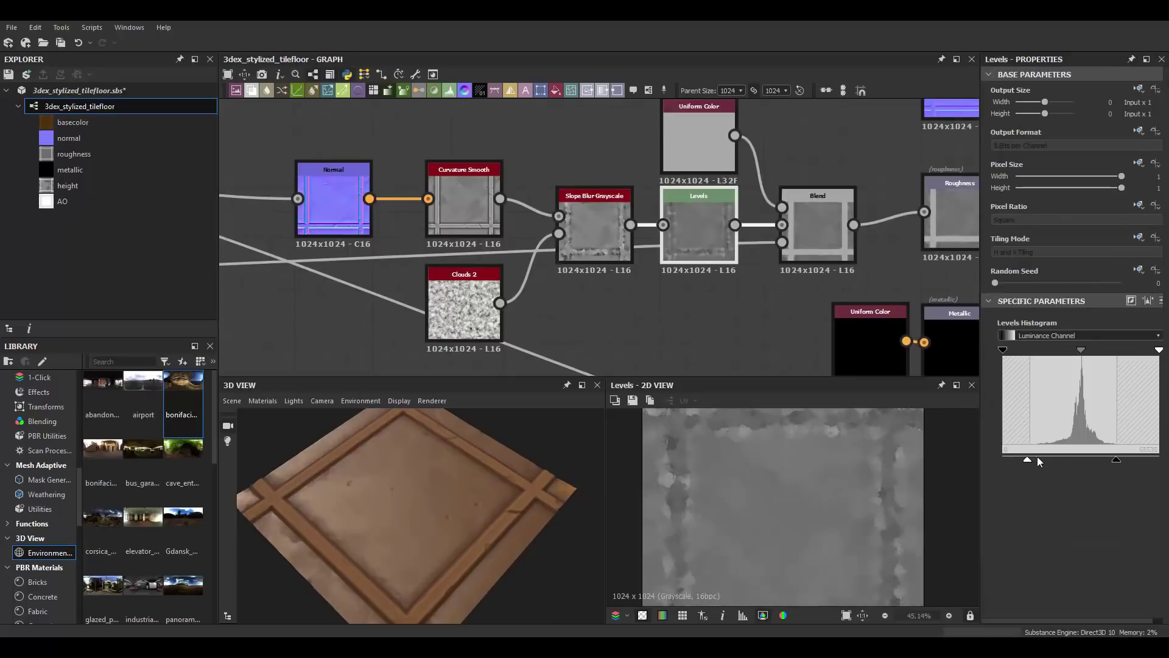
{"action": "left_click_drag", "start_coordinate": [1037, 461], "coordinate": [1020, 461]}
{"action": "left_click_drag", "start_coordinate": [442, 462], "coordinate": [453, 438]}
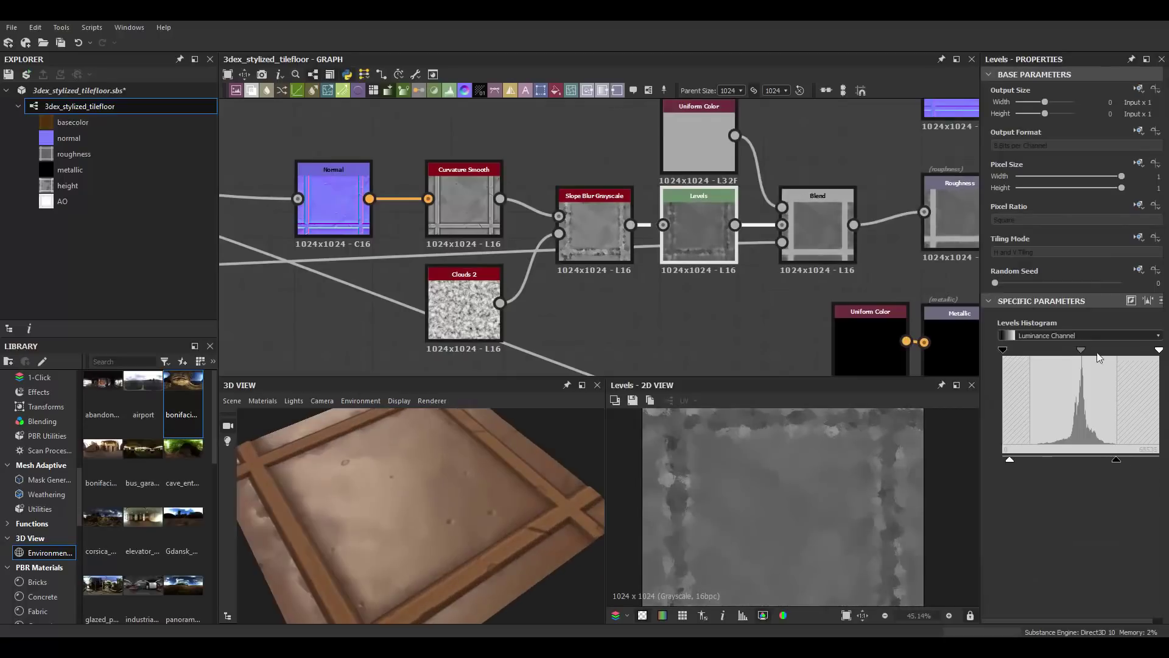
{"action": "left_click_drag", "start_coordinate": [1081, 350], "coordinate": [1076, 349]}
{"action": "left_click_drag", "start_coordinate": [1010, 459], "coordinate": [1029, 459]}
{"action": "mouse_move", "coordinate": [450, 487]}
{"action": "left_mouse_down"}
{"action": "mouse_move", "coordinate": [493, 489]}
{"action": "mouse_move", "coordinate": [466, 458]}
{"action": "mouse_move", "coordinate": [418, 467]}
{"action": "mouse_move", "coordinate": [477, 472]}
{"action": "mouse_move", "coordinate": [462, 463]}
{"action": "left_mouse_up"}
Raise the Levels white point and reselect the Levels node to check it.
{"action": "left_click_drag", "start_coordinate": [1117, 459], "coordinate": [1134, 459]}
{"action": "left_click_drag", "start_coordinate": [477, 456], "coordinate": [468, 464]}
{"action": "scroll", "coordinate": [664, 219], "scroll_direction": "down", "scroll_amount": 4}
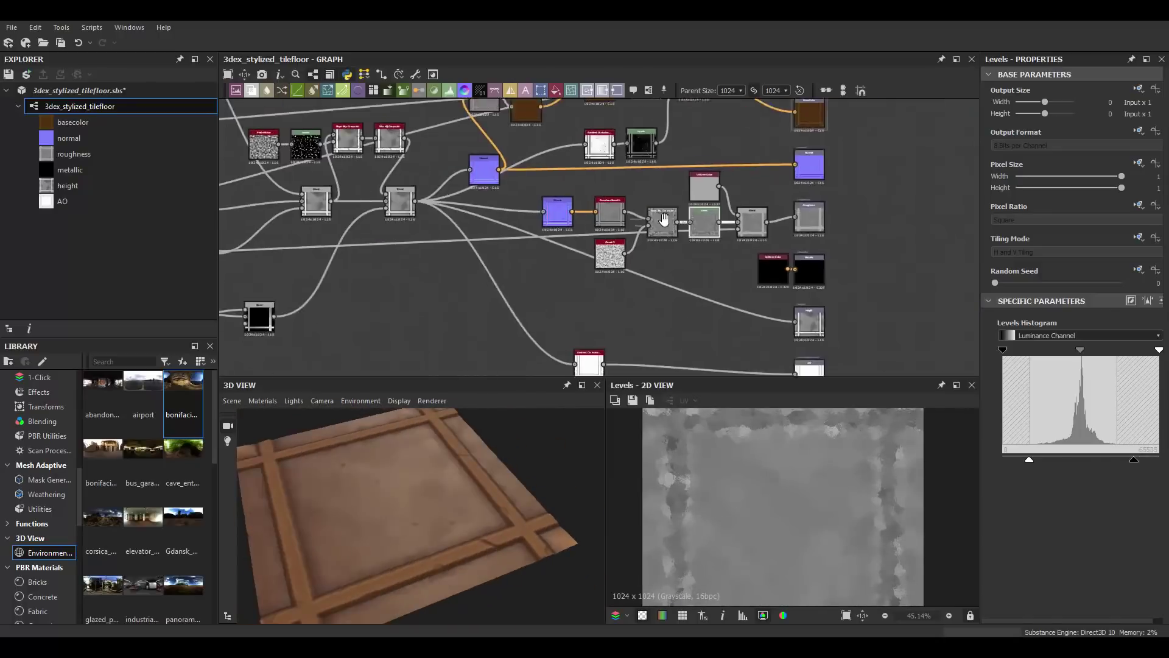
{"action": "scroll", "coordinate": [664, 220], "scroll_direction": "down", "scroll_amount": 3}
{"action": "scroll", "coordinate": [544, 181], "scroll_direction": "up", "scroll_amount": 4}
{"action": "scroll", "coordinate": [491, 229], "scroll_direction": "up", "scroll_amount": 3}
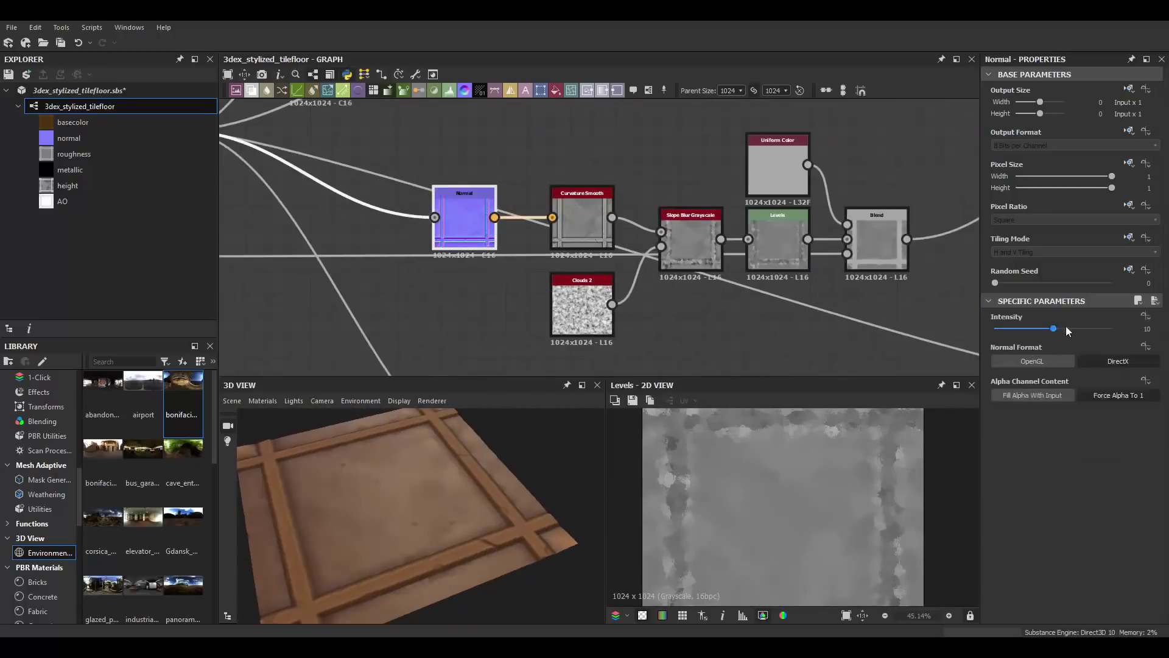
{"action": "scroll", "coordinate": [600, 238], "scroll_direction": "up", "scroll_amount": 1}
{"action": "left_click", "coordinate": [687, 232]}
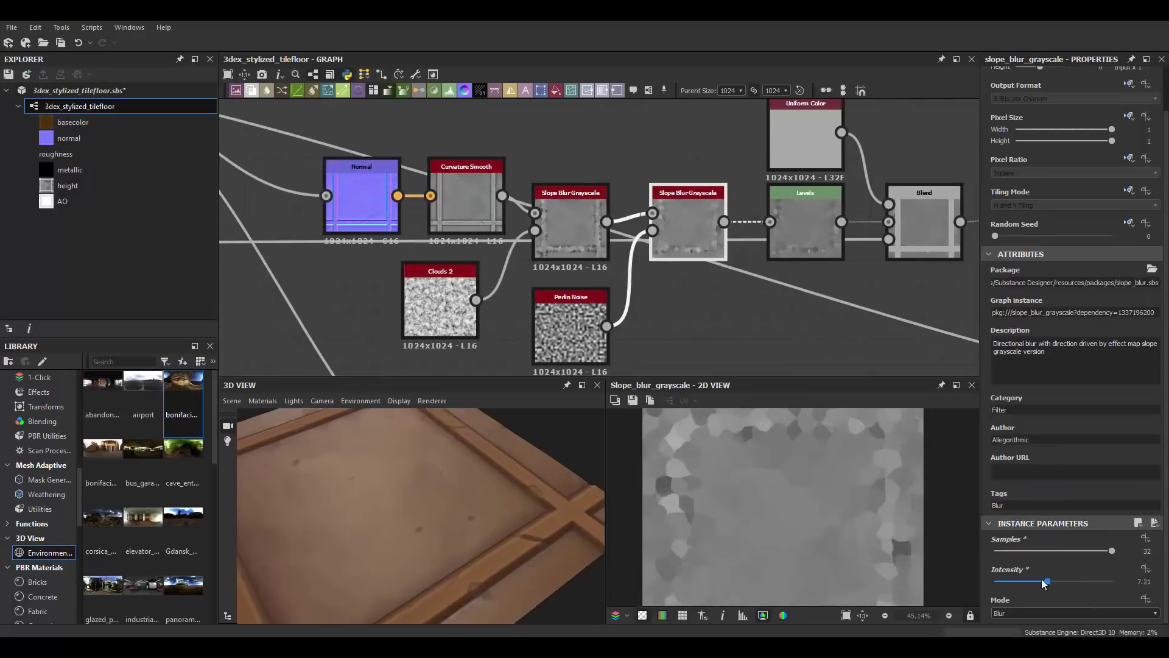
Reduce the second Slope Blur Grayscale's intensity to about 2.49.
{"action": "left_click", "coordinate": [684, 243]}
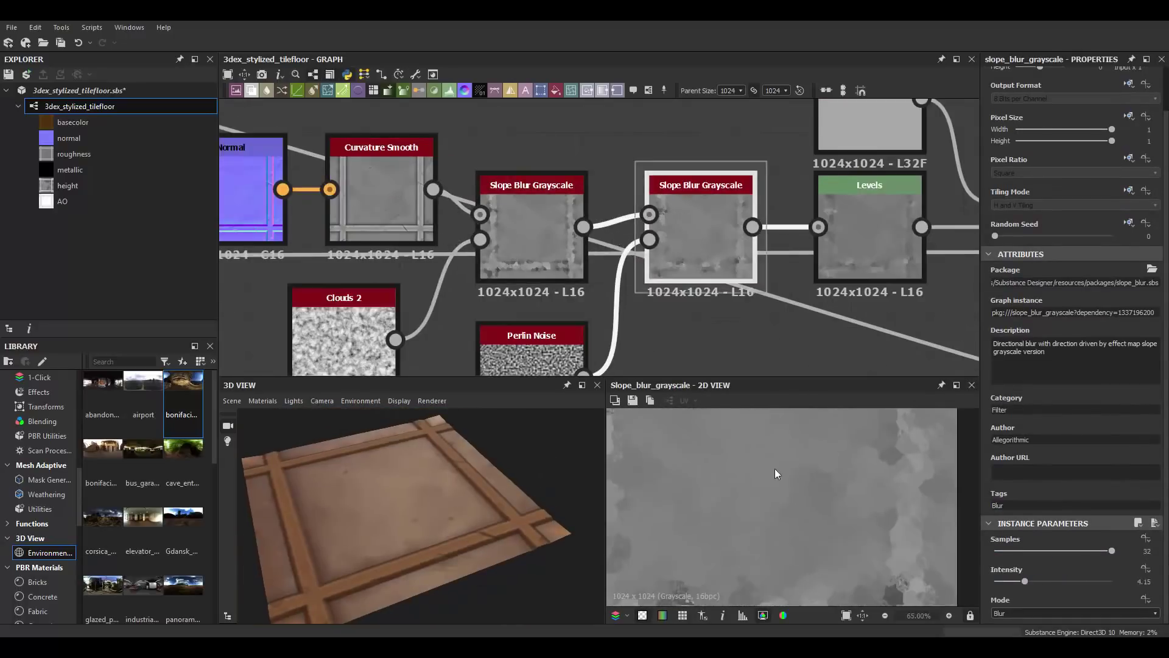
{"action": "left_click_drag", "start_coordinate": [1028, 580], "coordinate": [1019, 583]}
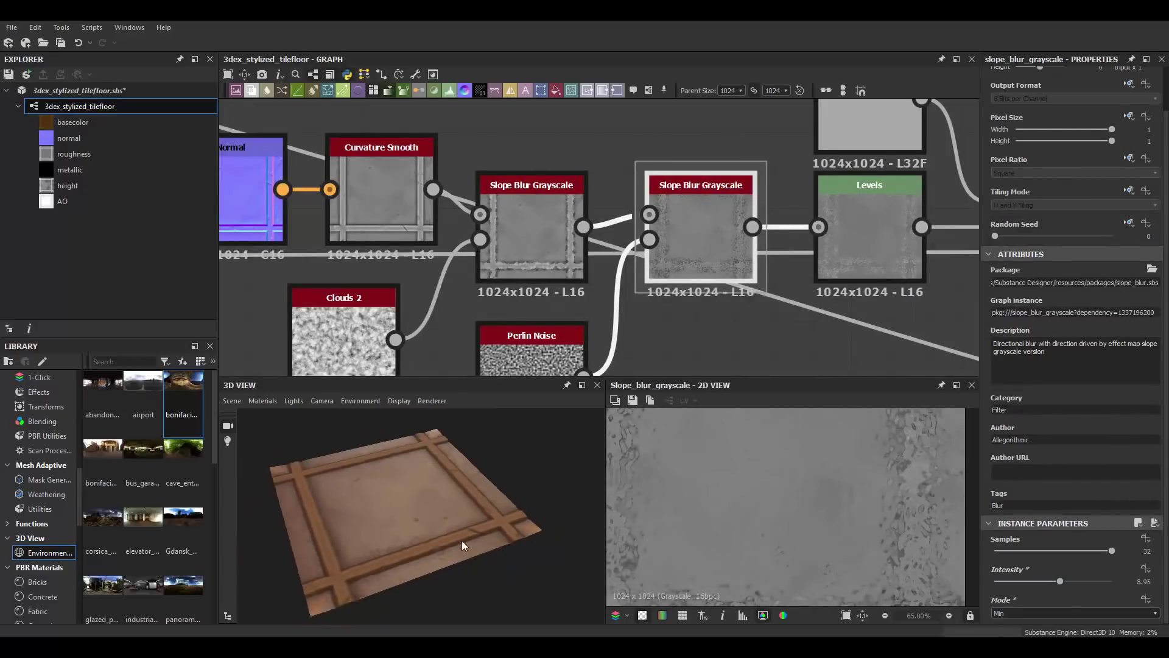
{"action": "mouse_move", "coordinate": [1055, 582]}
{"action": "left_mouse_down"}
{"action": "mouse_move", "coordinate": [1017, 577]}
{"action": "mouse_move", "coordinate": [1003, 541]}
{"action": "mouse_move", "coordinate": [1064, 581]}
{"action": "left_mouse_up"}
Set the driving Perlin Noise disorder to 0.59 and inspect the result.
{"action": "left_click_drag", "start_coordinate": [301, 528], "coordinate": [546, 532]}
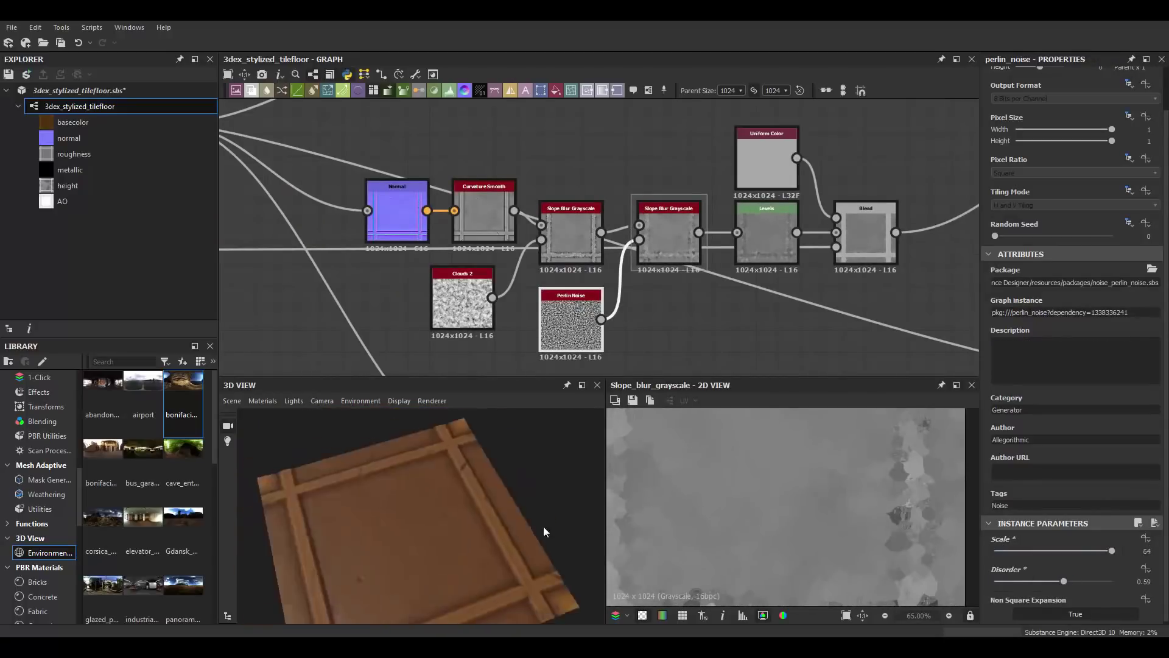
{"action": "scroll", "coordinate": [701, 207], "scroll_direction": "down", "scroll_amount": 3}
{"action": "middle_click_drag", "start_coordinate": [698, 206], "coordinate": [716, 198]}
{"action": "scroll", "coordinate": [655, 256], "scroll_direction": "up", "scroll_amount": 1}
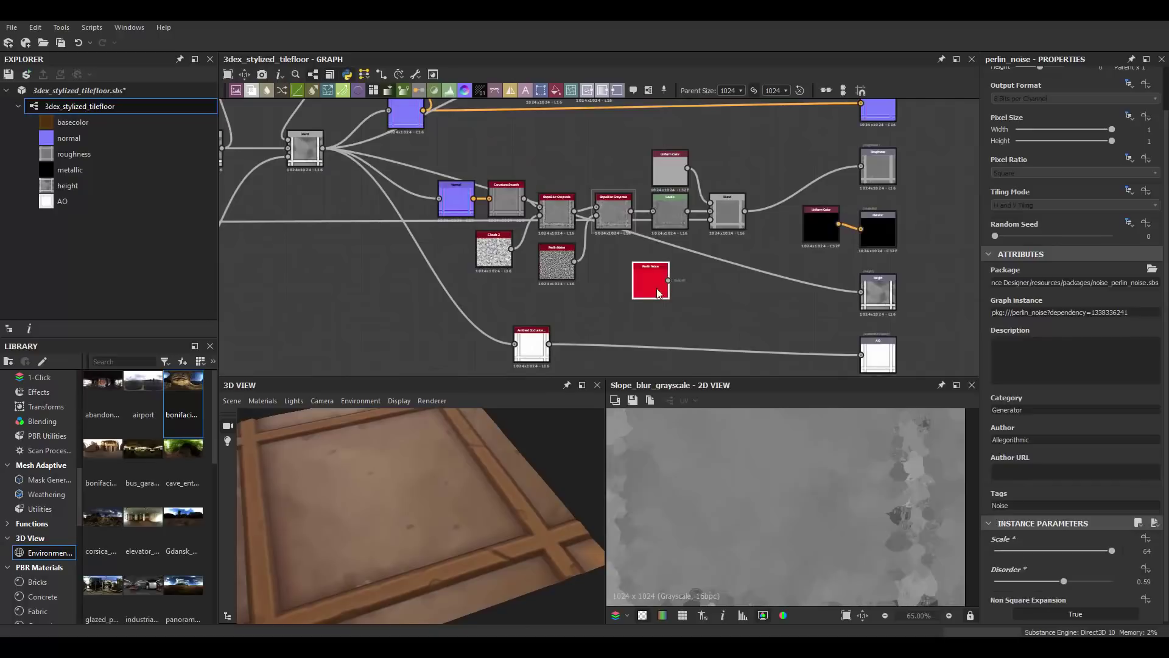
Add a Levels node after the speckle Perlin Noise, pushing it into high-contrast blobs.
{"action": "double_click", "coordinate": [658, 293]}
{"action": "left_click", "coordinate": [449, 90]}
{"action": "mouse_move", "coordinate": [1003, 349]}
{"action": "left_mouse_down"}
{"action": "mouse_move", "coordinate": [1117, 360]}
{"action": "mouse_move", "coordinate": [1003, 326]}
{"action": "mouse_move", "coordinate": [1134, 329]}
{"action": "left_mouse_up"}
{"action": "scroll", "coordinate": [780, 219], "scroll_direction": "up", "scroll_amount": 1}
Subtract the speckles via a Subtract-mode Blend after the roughness blend, then tweak the Levels black point.
{"action": "double_click", "coordinate": [781, 219]}
{"action": "left_click", "coordinate": [1072, 360]}
{"action": "left_click", "coordinate": [1010, 381]}
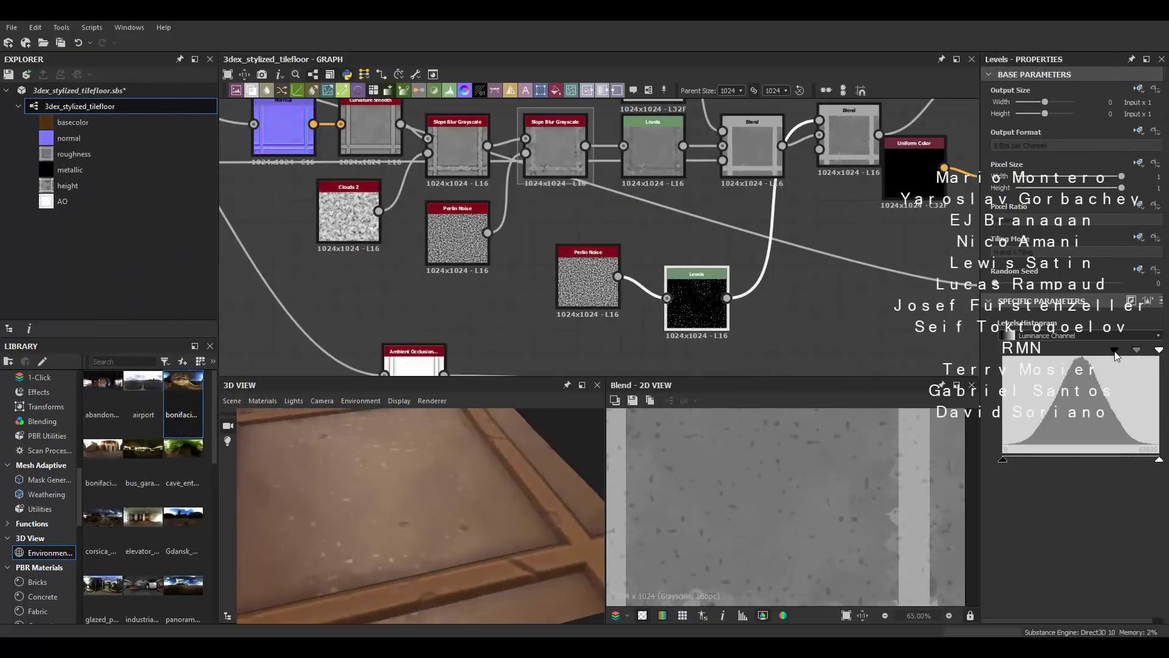
{"action": "mouse_move", "coordinate": [450, 481]}
{"action": "left_mouse_down"}
{"action": "mouse_move", "coordinate": [437, 461]}
{"action": "mouse_move", "coordinate": [514, 520]}
{"action": "mouse_move", "coordinate": [381, 506]}
{"action": "mouse_move", "coordinate": [481, 492]}
{"action": "left_mouse_up"}
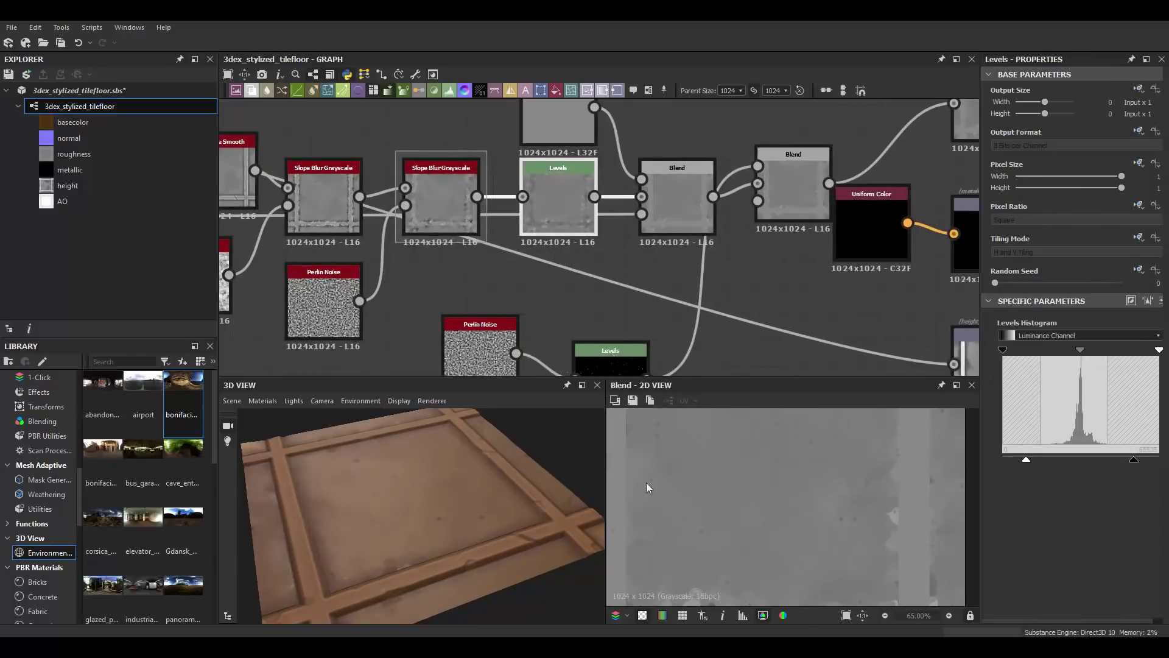
{"action": "scroll", "coordinate": [457, 492], "scroll_direction": "up", "scroll_amount": 5}
{"action": "mouse_move", "coordinate": [1026, 460]}
{"action": "left_mouse_down"}
{"action": "mouse_move", "coordinate": [1067, 460]}
{"action": "mouse_move", "coordinate": [1040, 460]}
{"action": "left_mouse_up"}
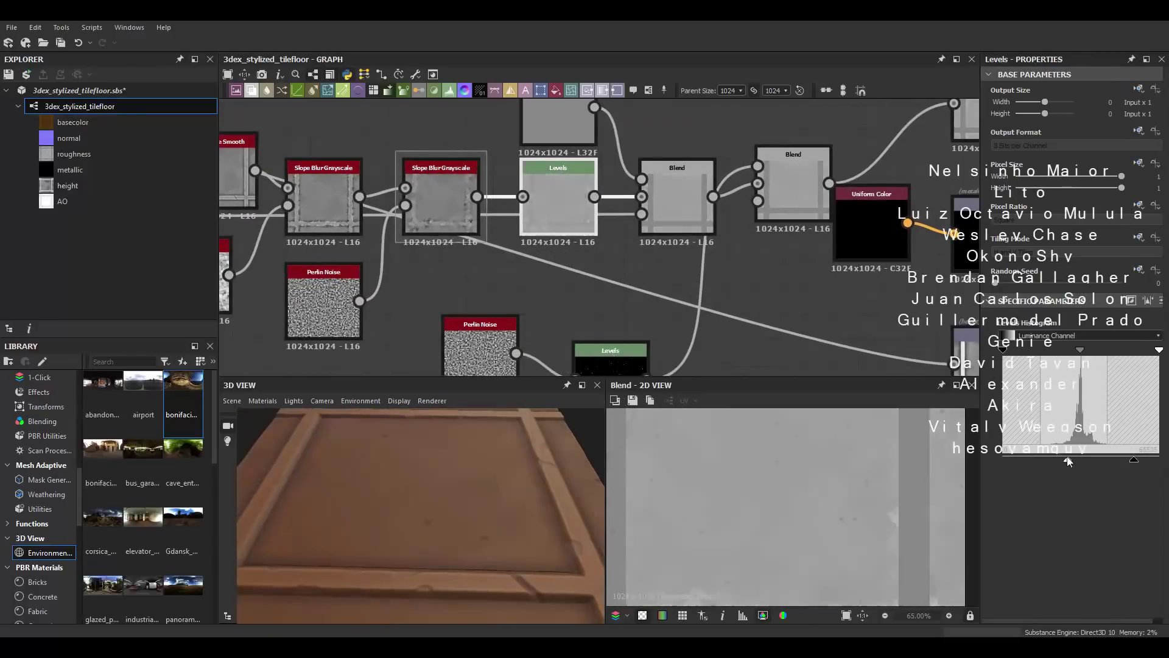
{"action": "mouse_move", "coordinate": [449, 499]}
{"action": "left_mouse_down"}
{"action": "mouse_move", "coordinate": [414, 473]}
{"action": "mouse_move", "coordinate": [511, 513]}
{"action": "left_mouse_up"}
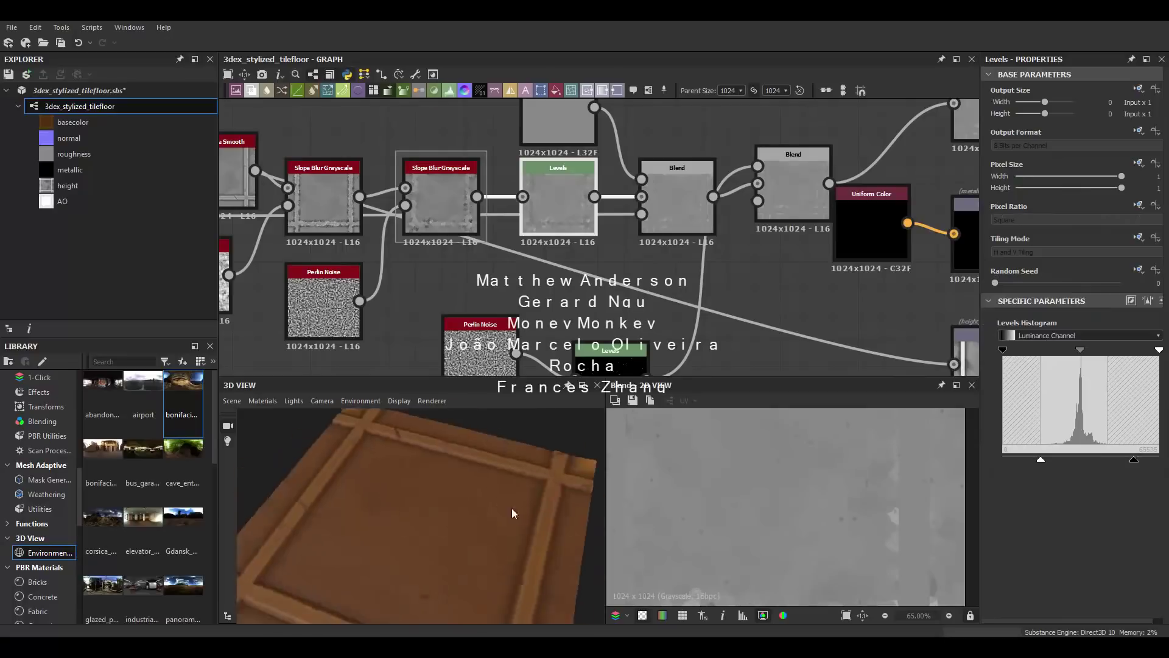